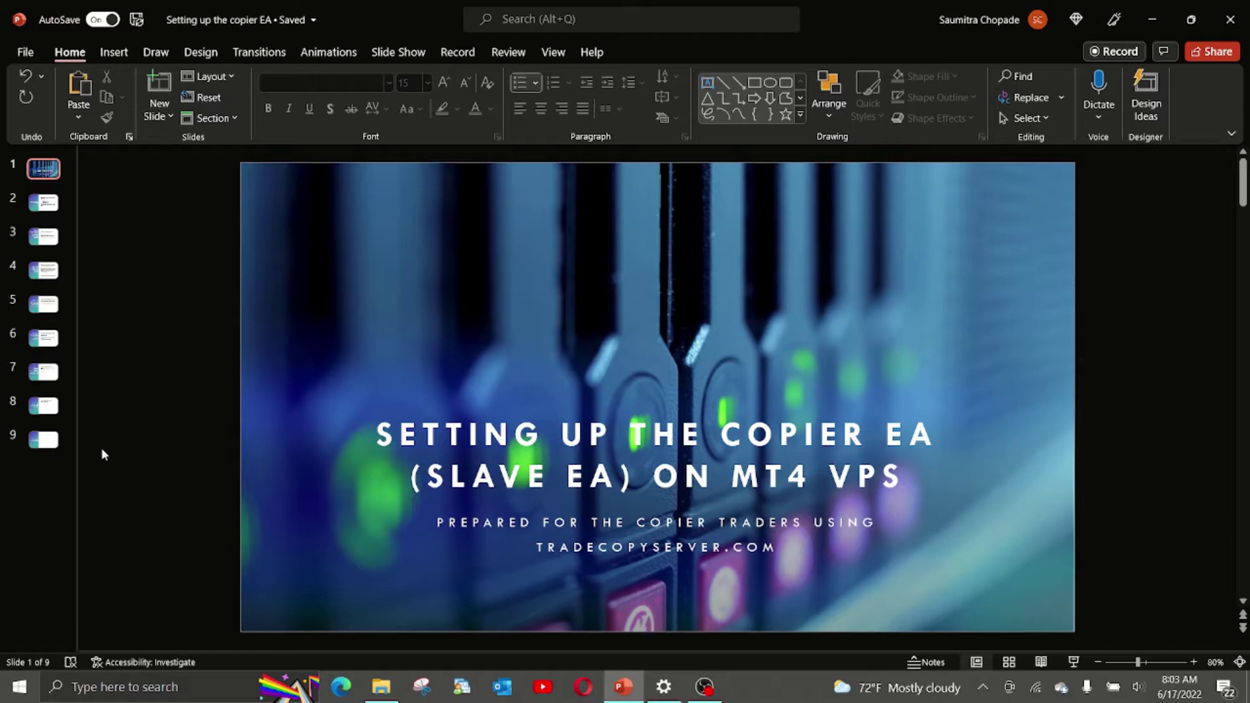
# Show slide 2, 'Step 1: Get a Windows VPS', and review its always-on machine advice.
pyautogui.moveTo(321, 439)
pyautogui.click(43, 203)
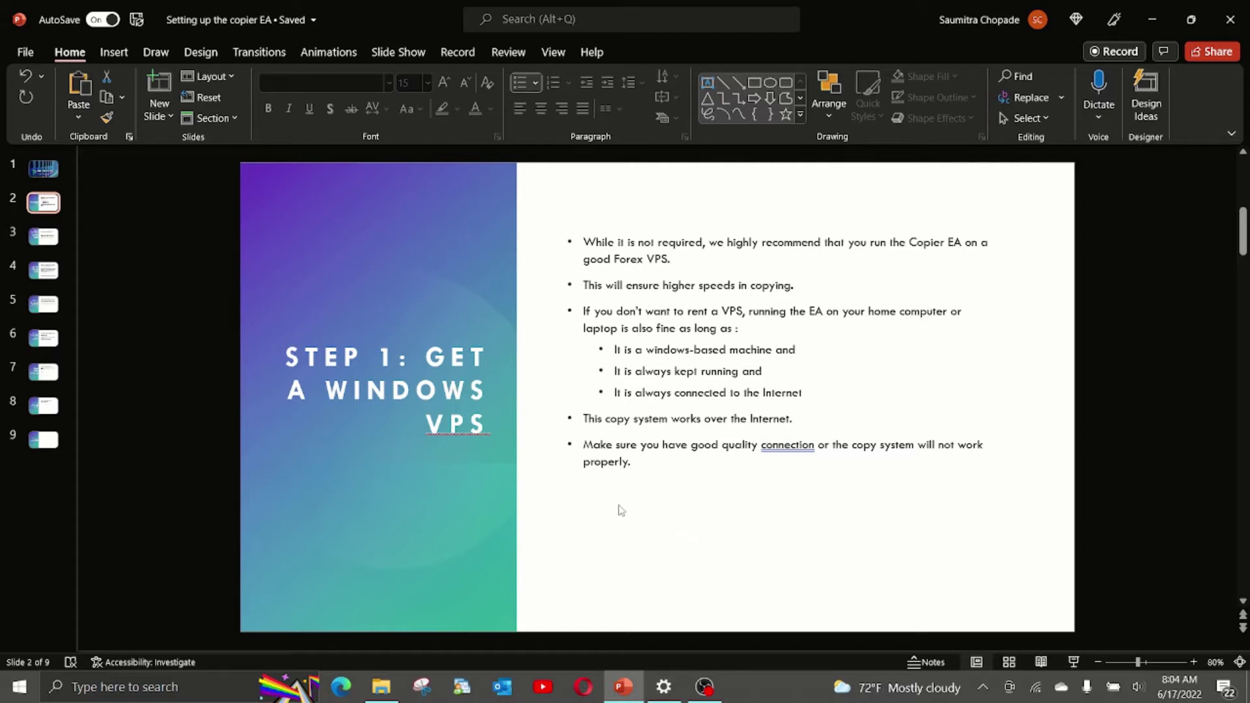
# Show slide 3 about registering at tradecopyserver.com for a unique userid.
pyautogui.click(47, 237)
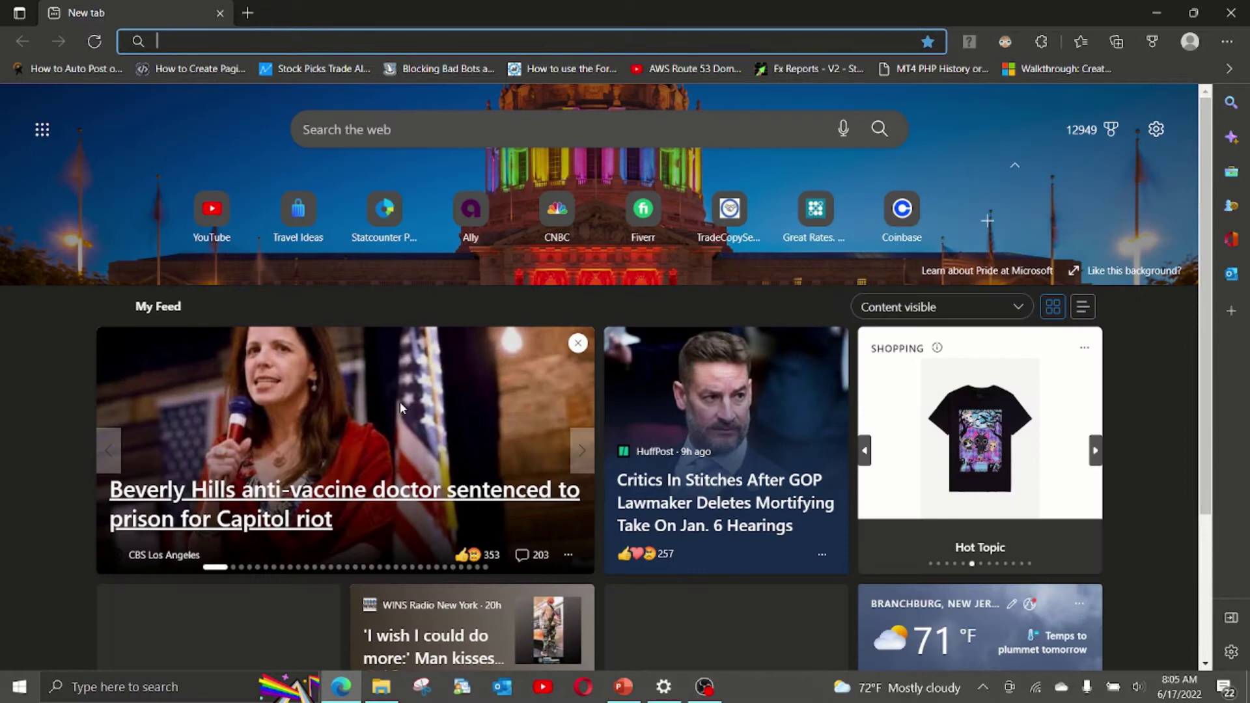
# Load tradecopyserver.com's registration page in Edge, then bring the PowerPoint deck back.
pyautogui.write('tradecopyserver.com')
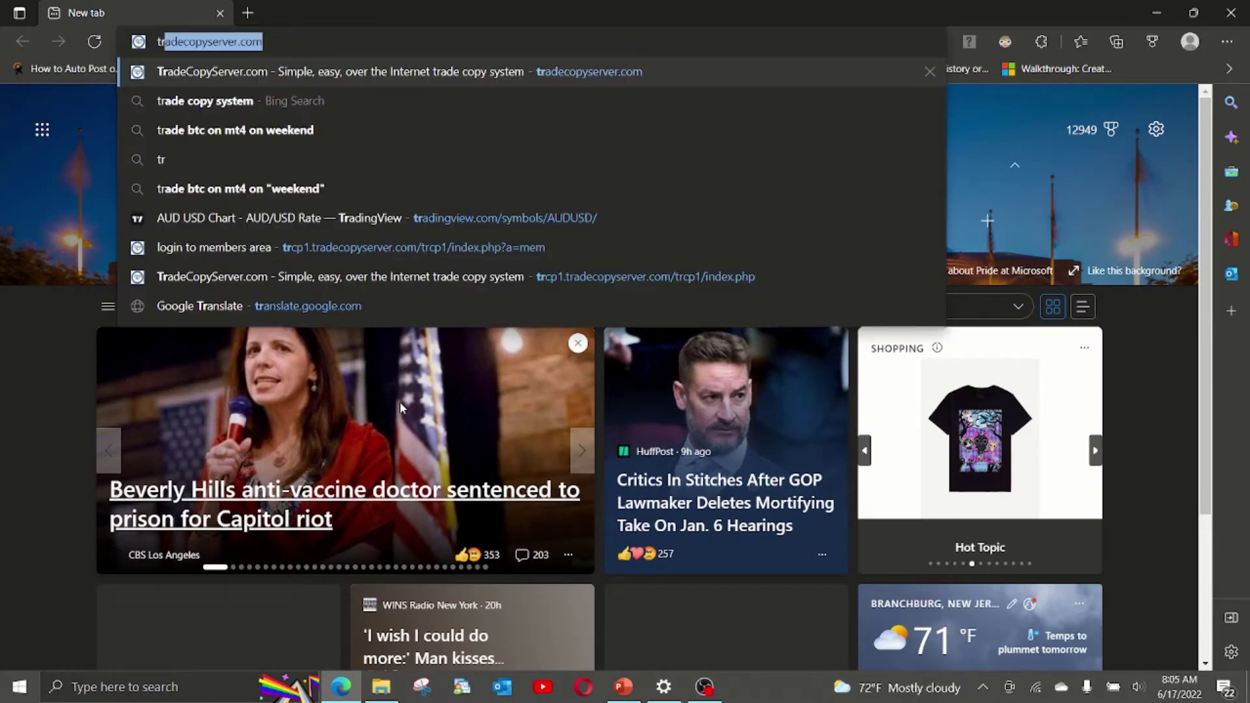
pyautogui.press('Return')
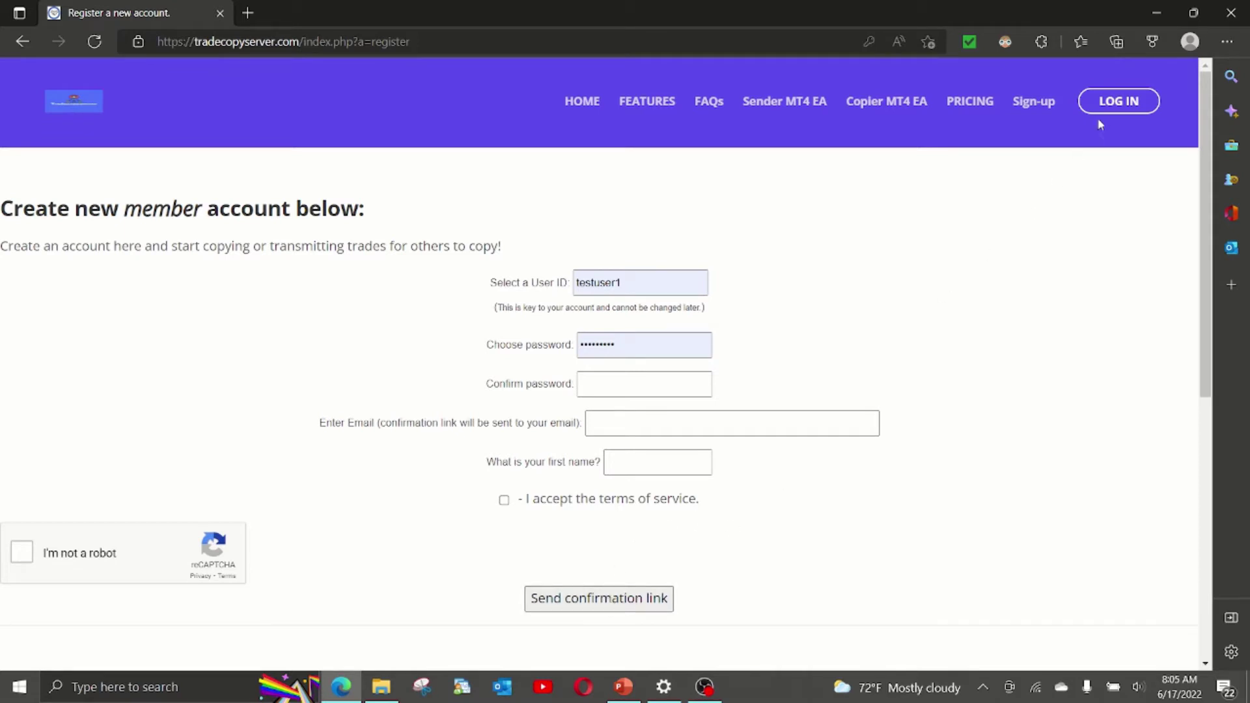
pyautogui.click(623, 687)
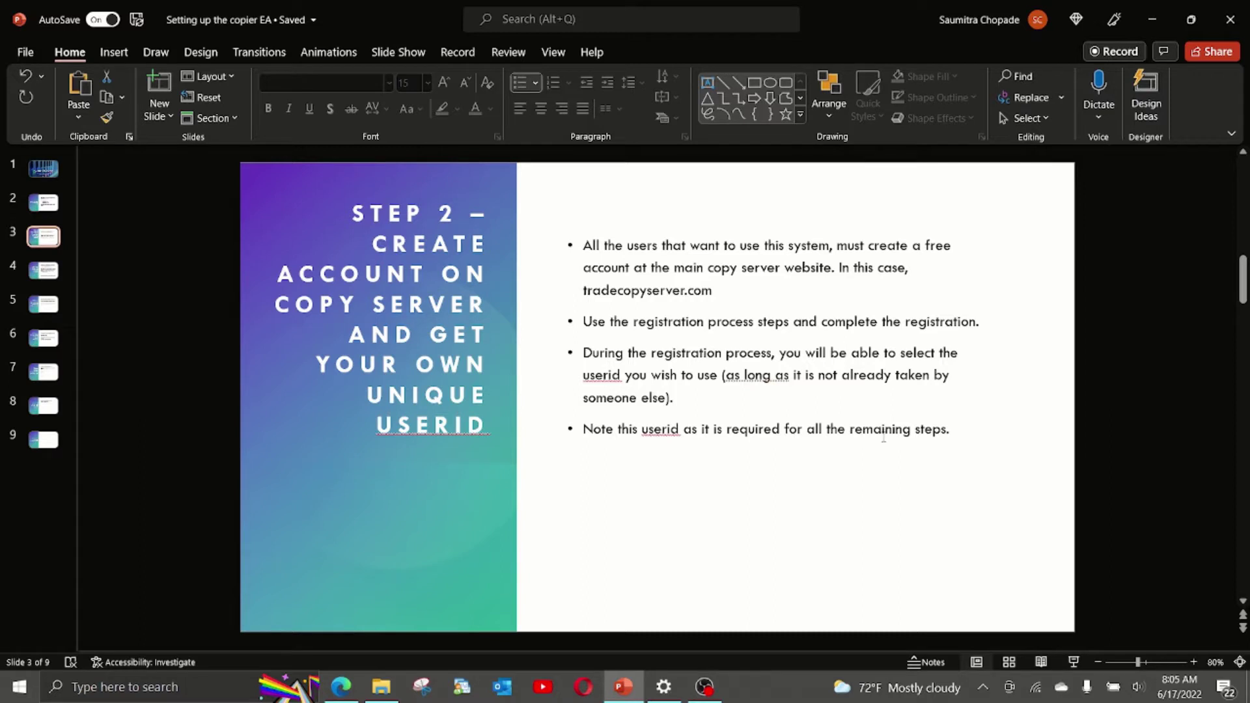
# Add a fifth bullet on slide 3 stating the demo uses the presenter's own test userid.
pyautogui.click(950, 432)
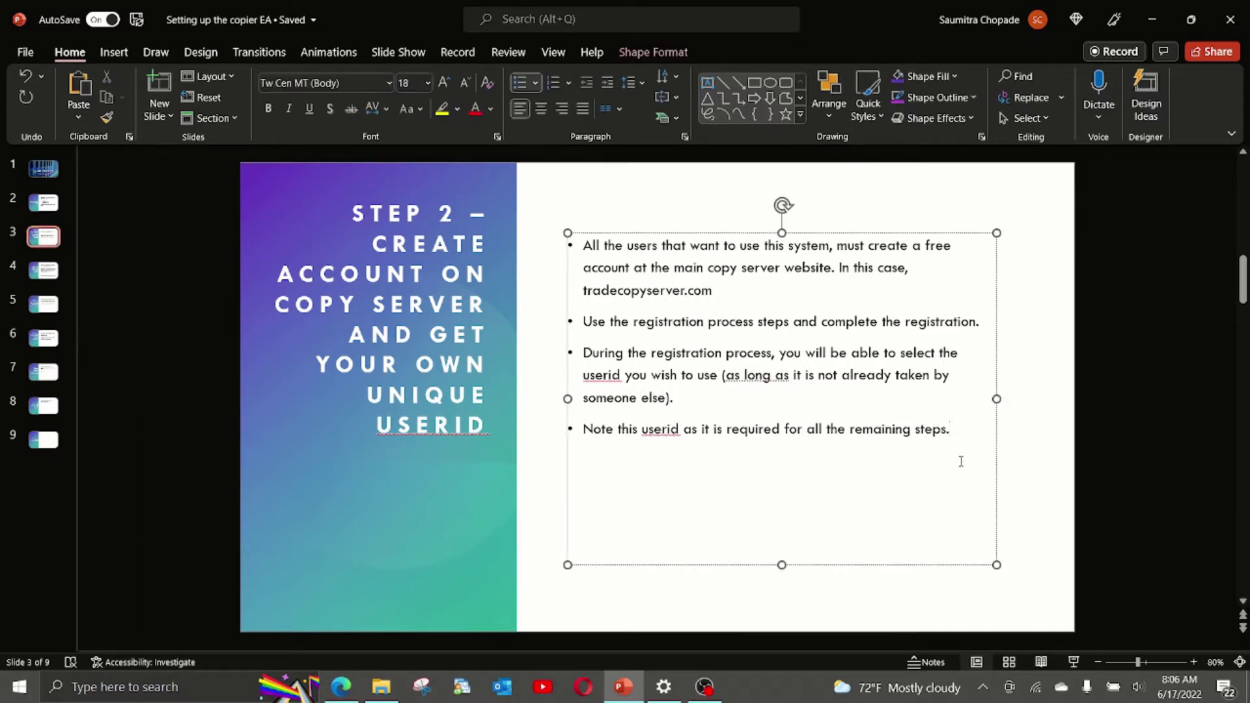
pyautogui.press('Return')
pyautogui.write('In the demo, we will be using')
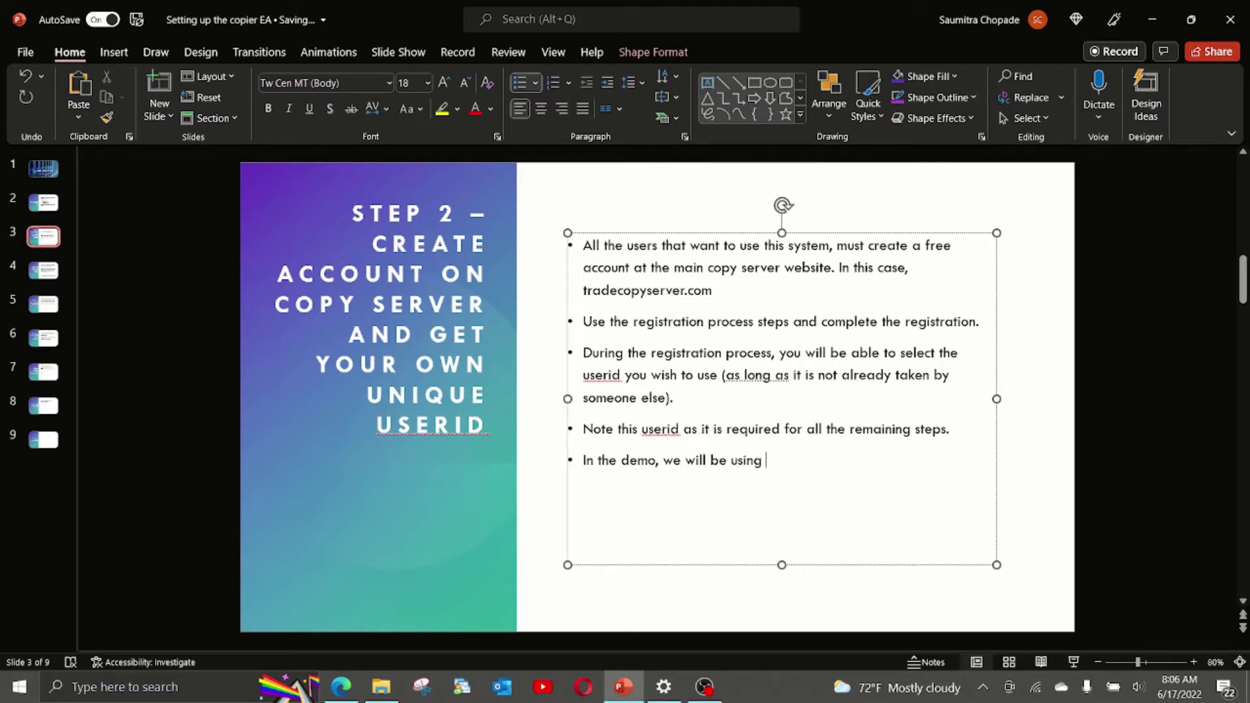
pyautogui.write(' a test userid I created - te')
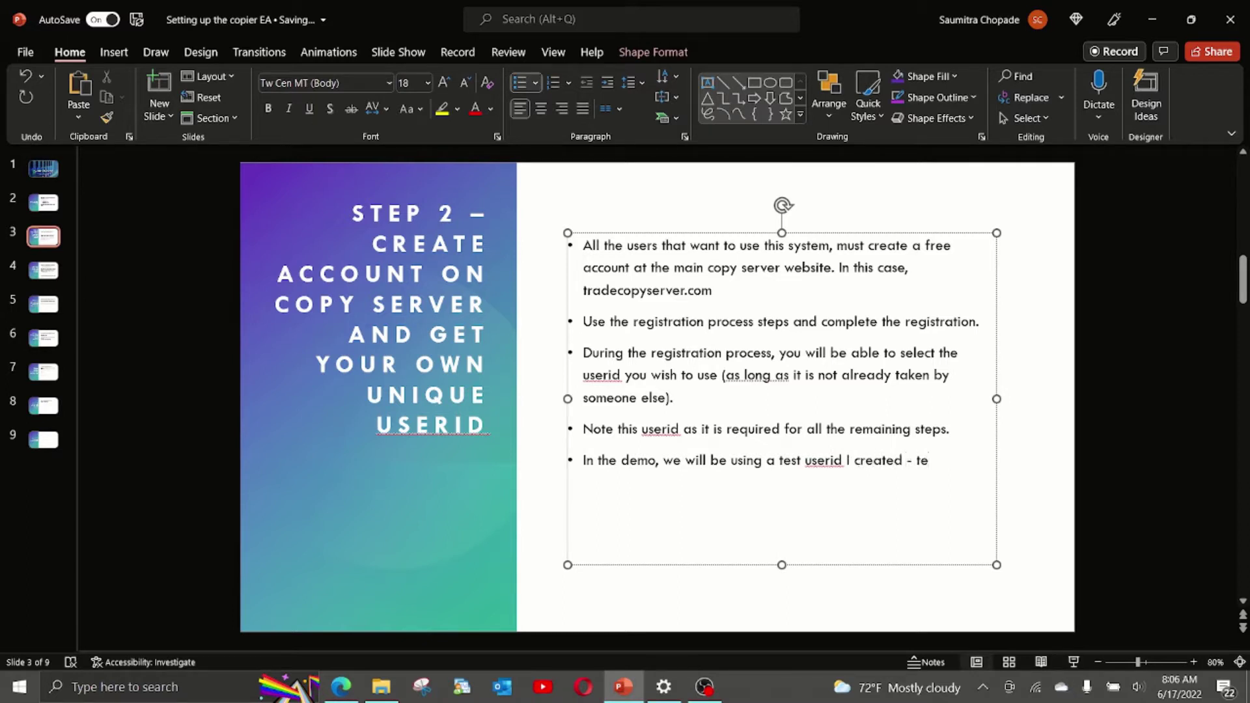
pyautogui.write('stuser2')
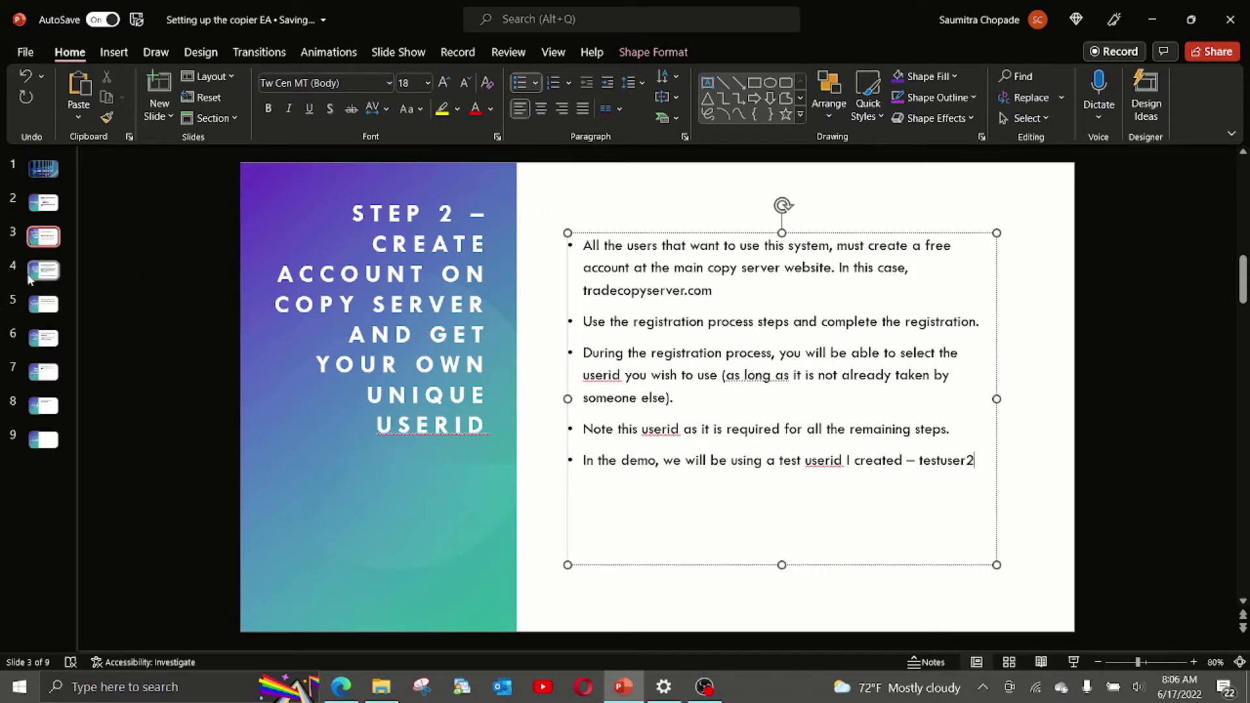
# Show slide 4, 'Step 3 – Exchange Information with the Master Trader'.
pyautogui.click(40, 278)
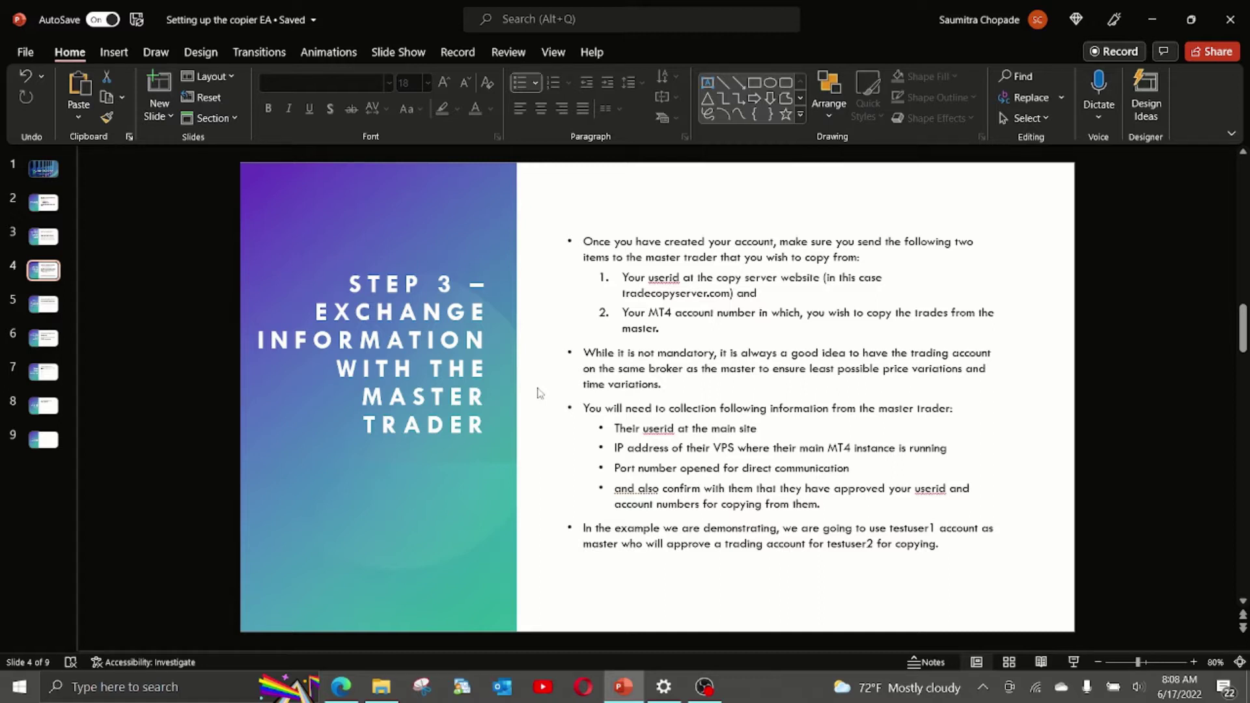
# Change 'collection' to 'collect' and append the master's test userid to its sub-bullet.
pyautogui.click(715, 409)
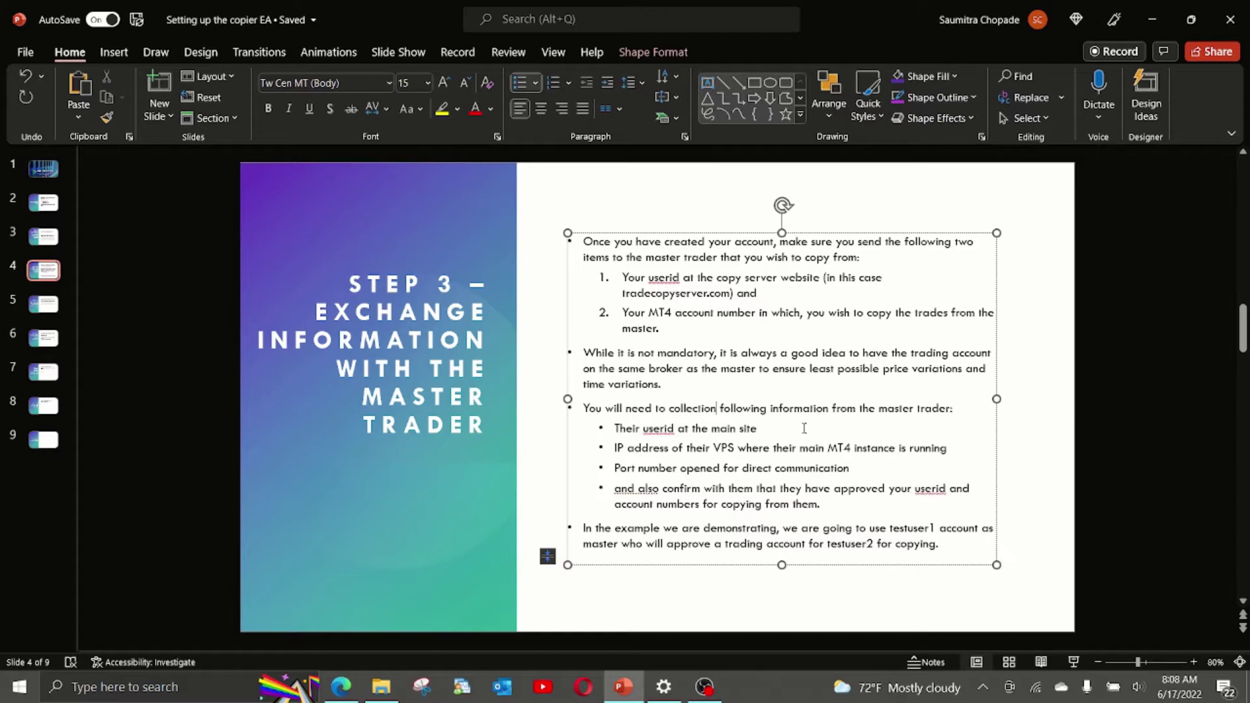
pyautogui.press('BackSpace')
pyautogui.press('BackSpace')
pyautogui.press('BackSpace')
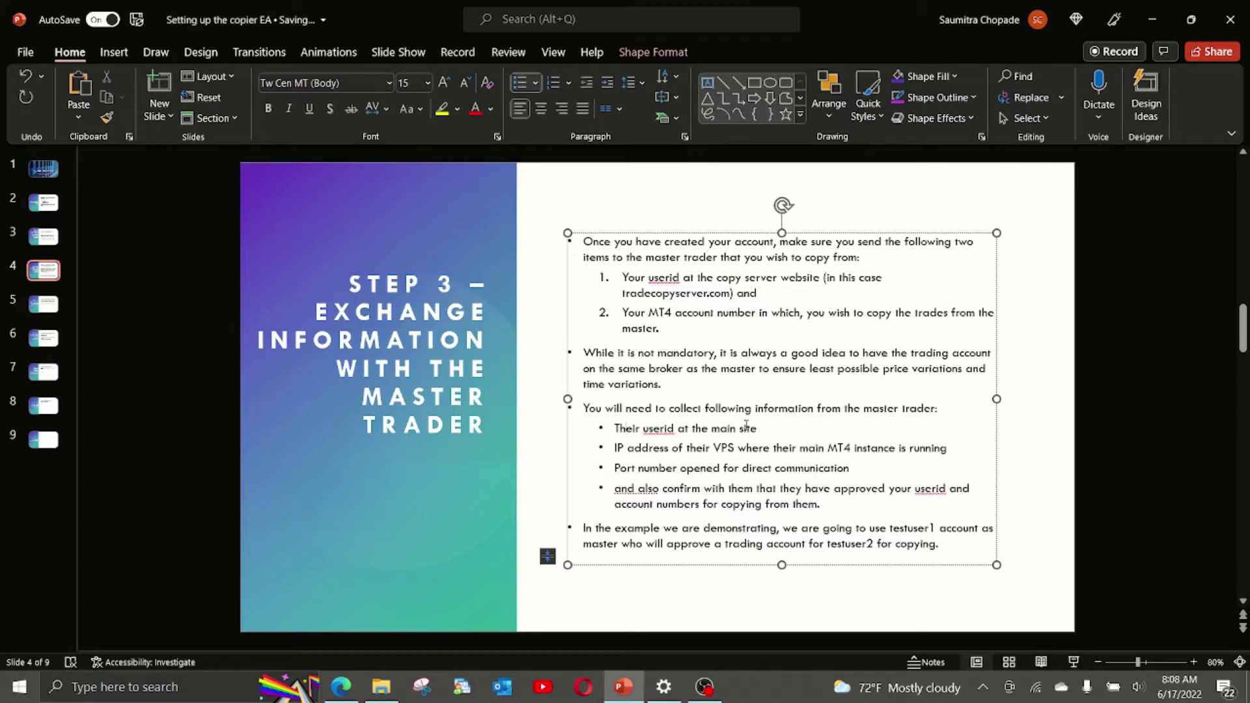
pyautogui.click(776, 429)
pyautogui.write('- testuser1')
pyautogui.doubleClick(814, 428)
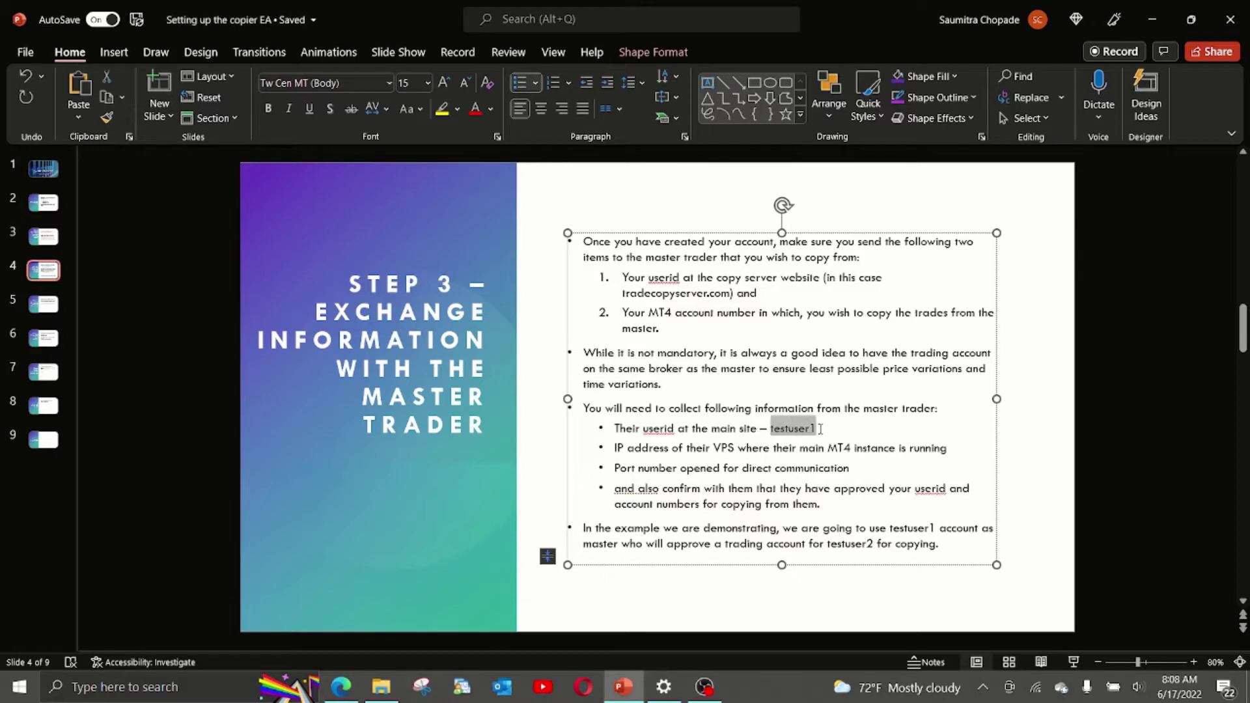
pyautogui.click(623, 449)
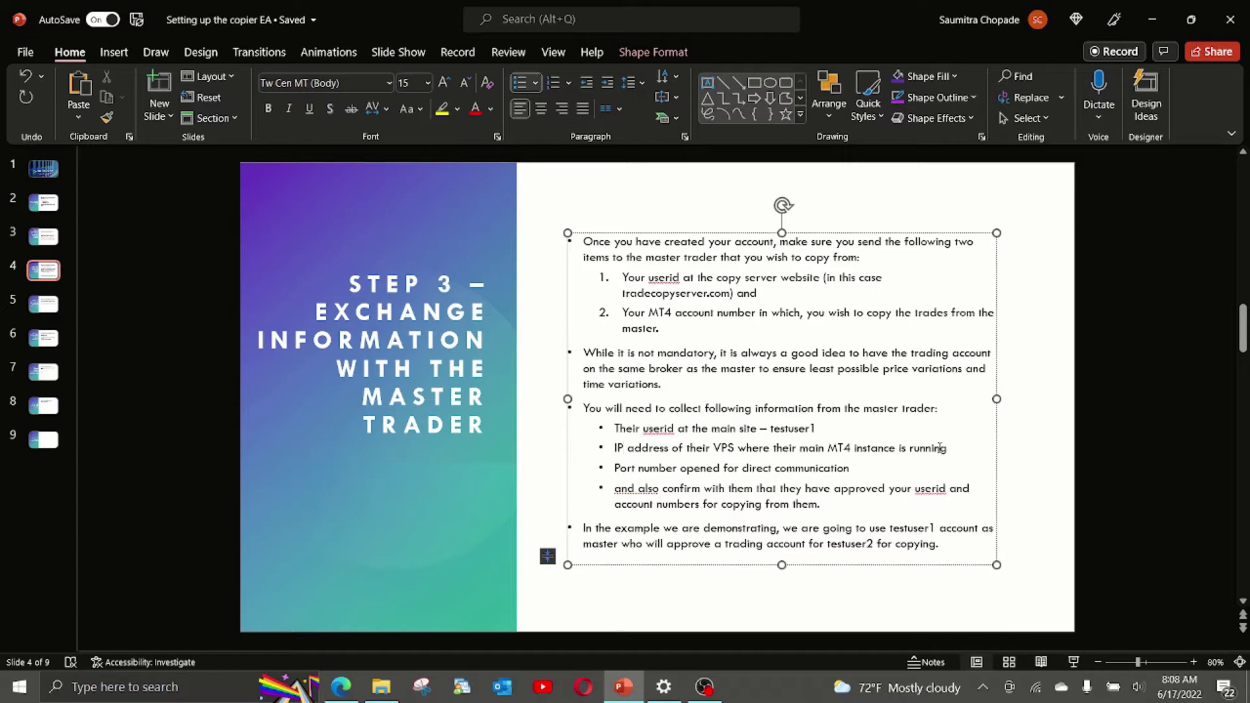
pyautogui.click(193, 683)
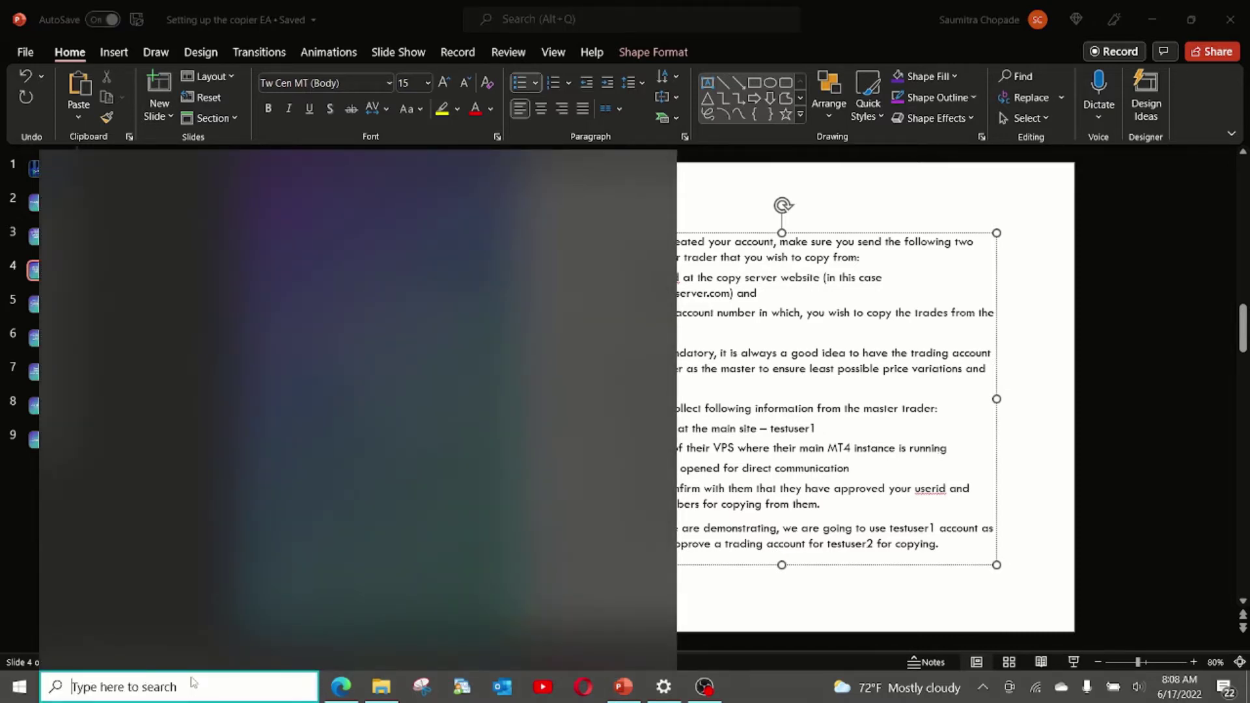
# Copy the master VPS IP 38.132.113.233 from Remote Desktop Connection's saved addresses without connecting.
pyautogui.write('rem')
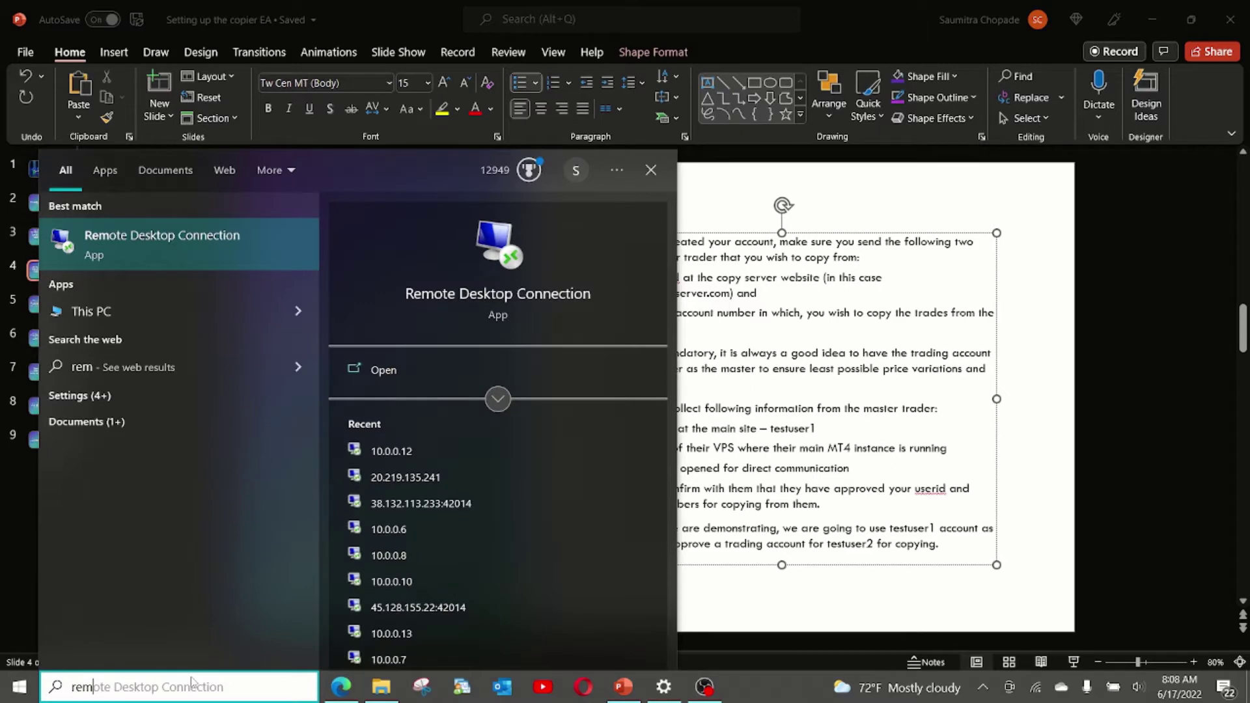
pyautogui.press('Return')
pyautogui.click(719, 217)
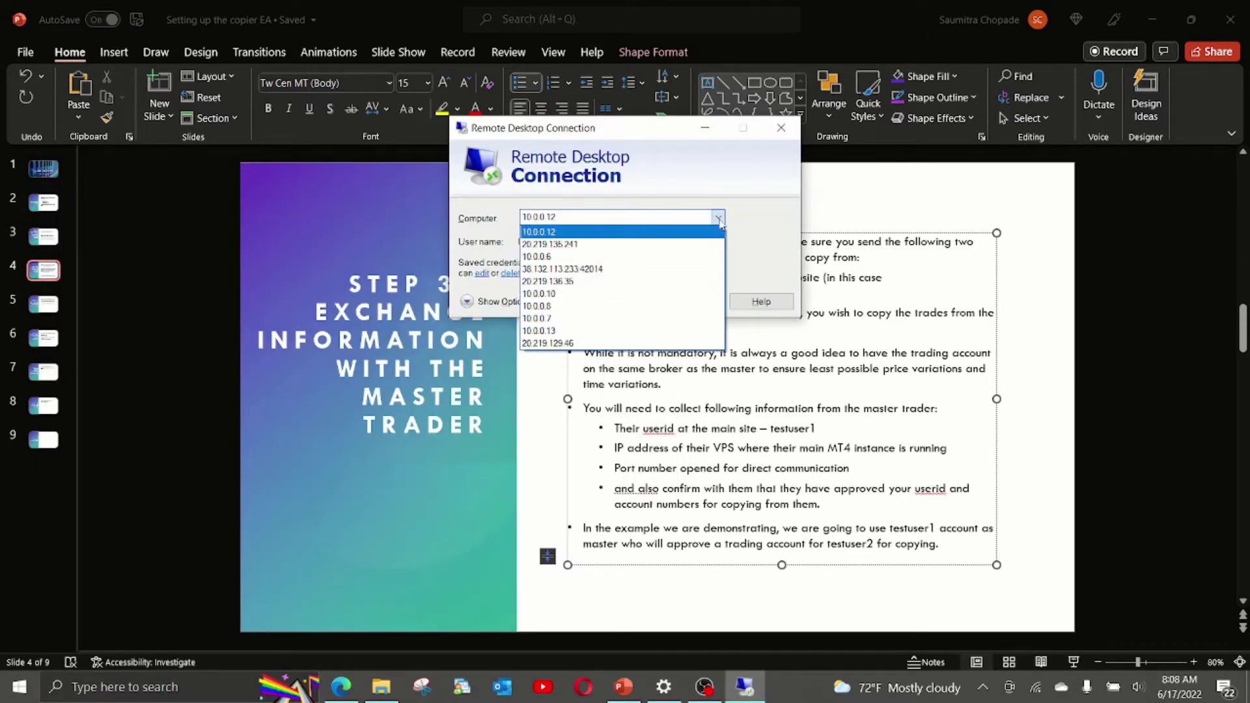
pyautogui.click(631, 269)
pyautogui.click(533, 217)
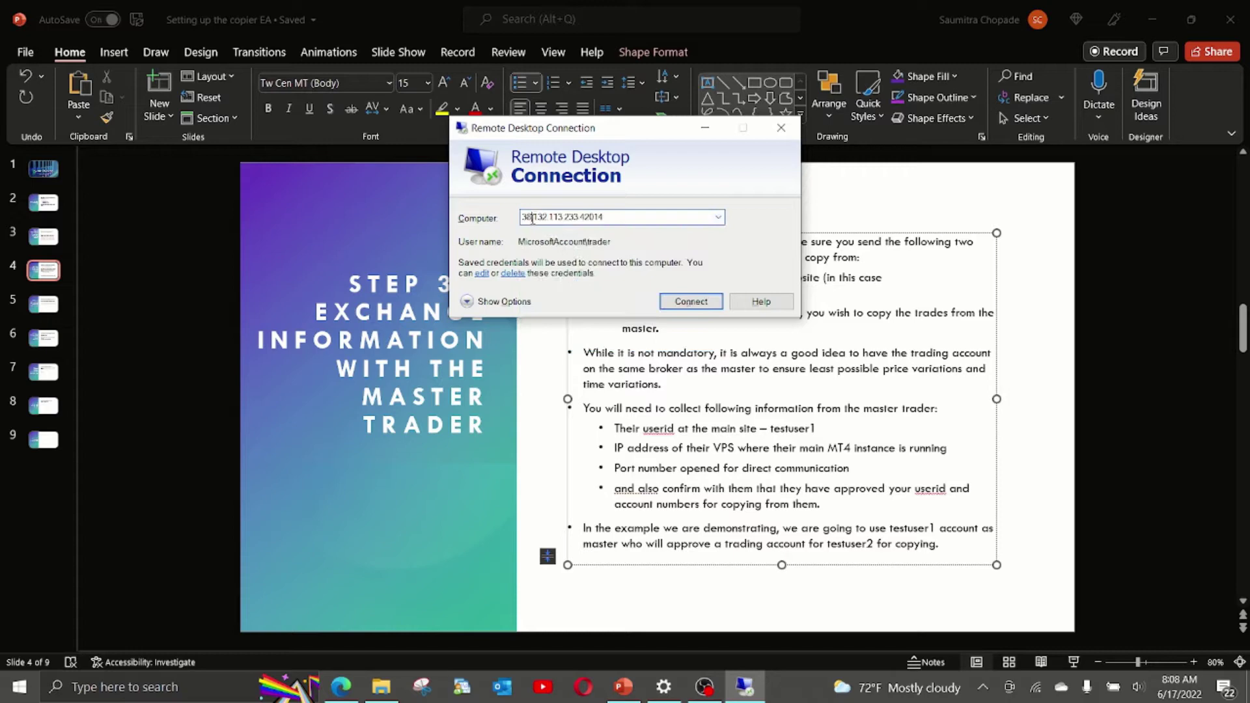
pyautogui.moveTo(523, 219); pyautogui.dragTo(578, 219)
pyautogui.click(780, 128)
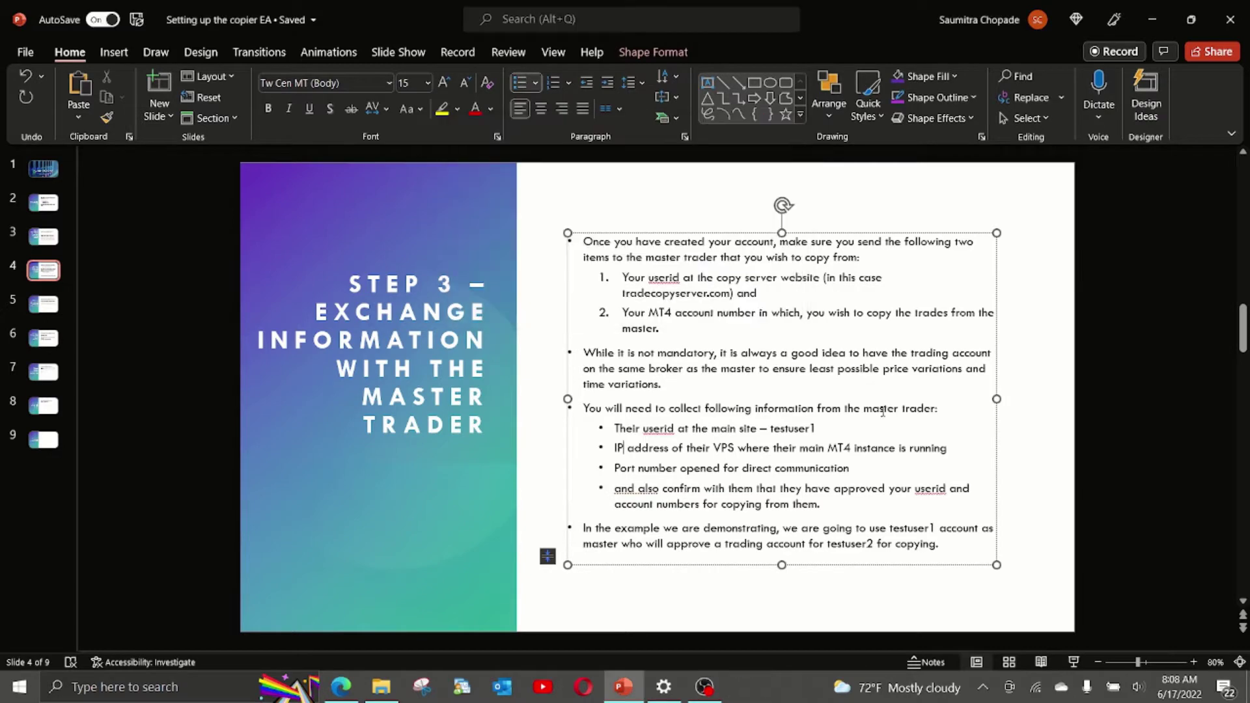
pyautogui.click(950, 448)
pyautogui.write('(38.132.113.233')
pyautogui.write(')')
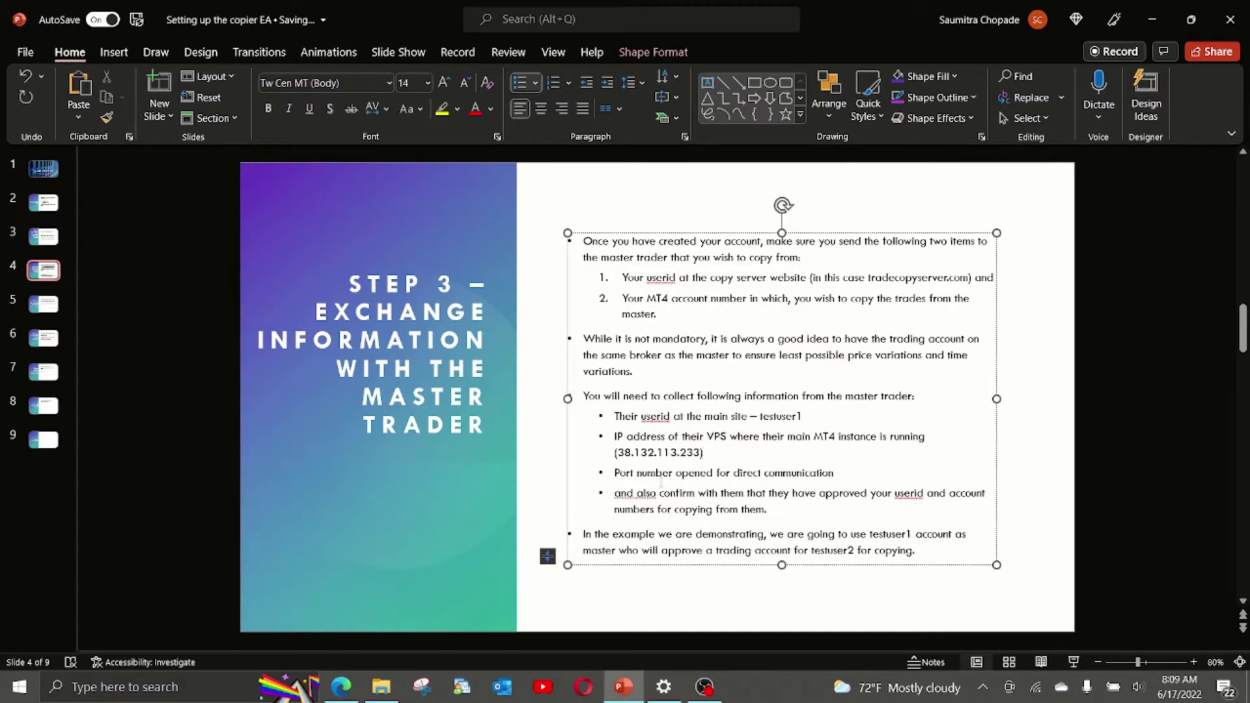
pyautogui.moveTo(638, 473); pyautogui.dragTo(834, 480)
pyautogui.click(838, 481)
pyautogui.write('(27015)')
pyautogui.moveTo(623, 452); pyautogui.dragTo(688, 452)
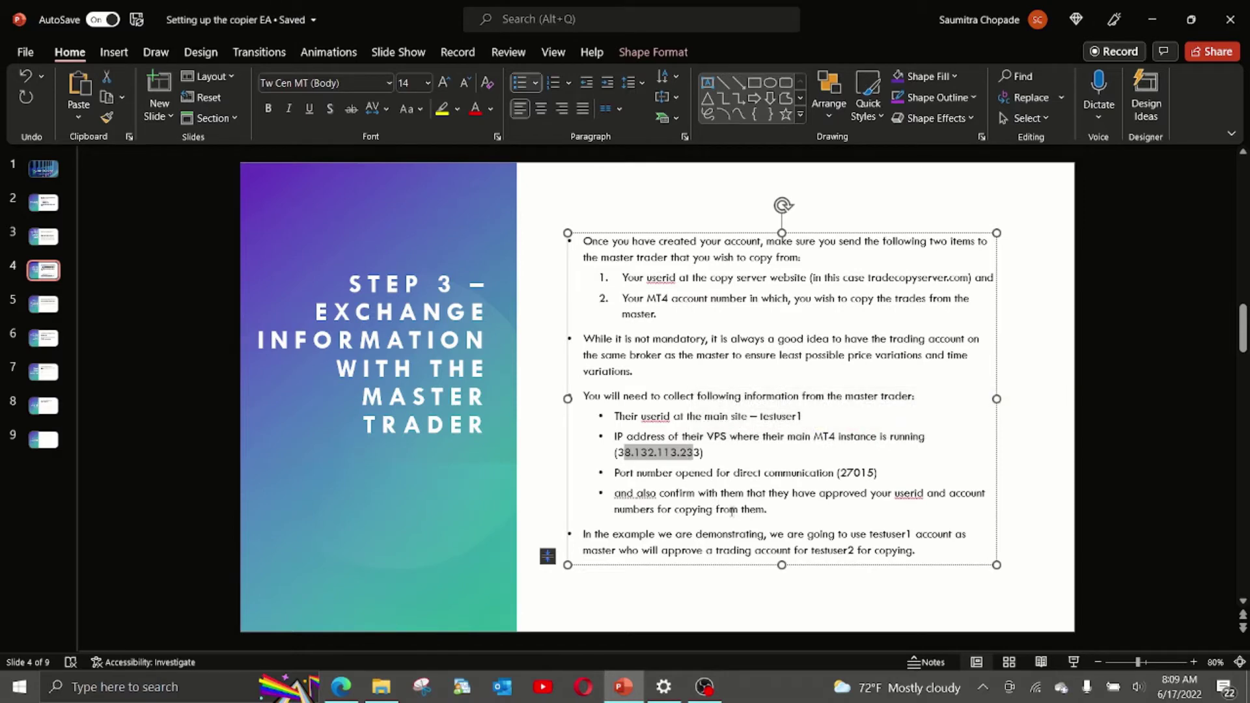
pyautogui.click(734, 539)
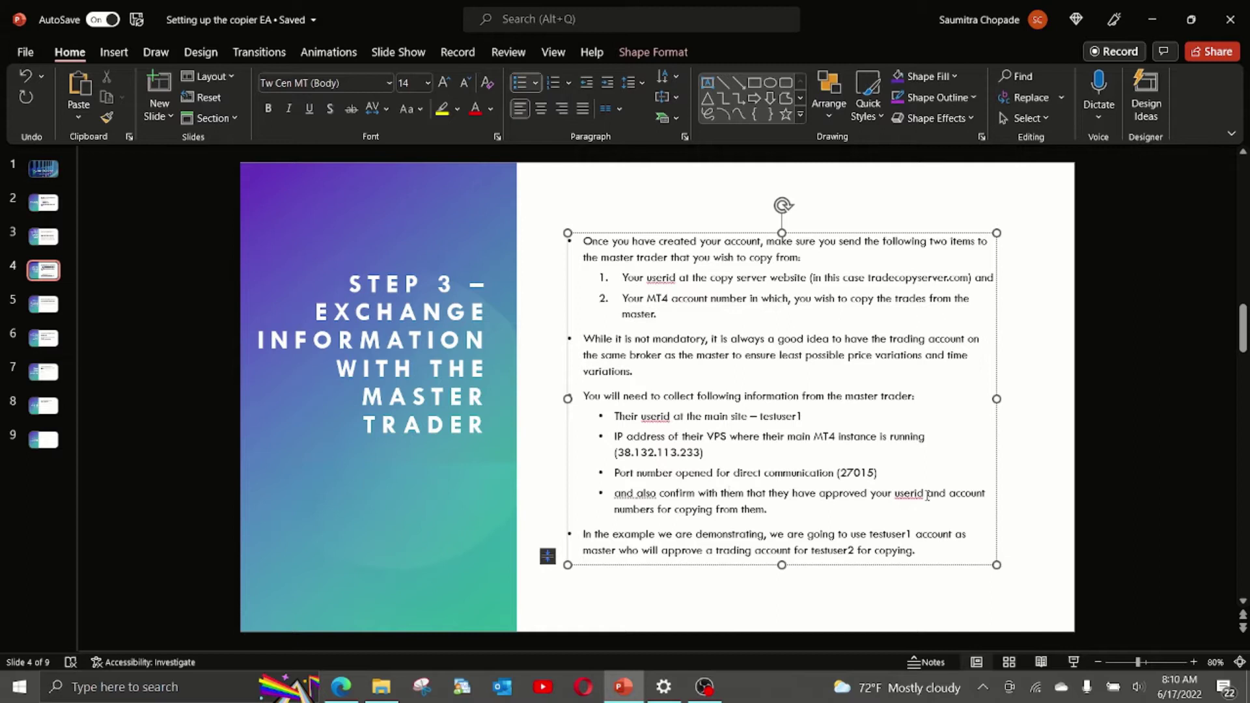
pyautogui.click(744, 511)
pyautogui.moveTo(871, 535); pyautogui.dragTo(911, 536)
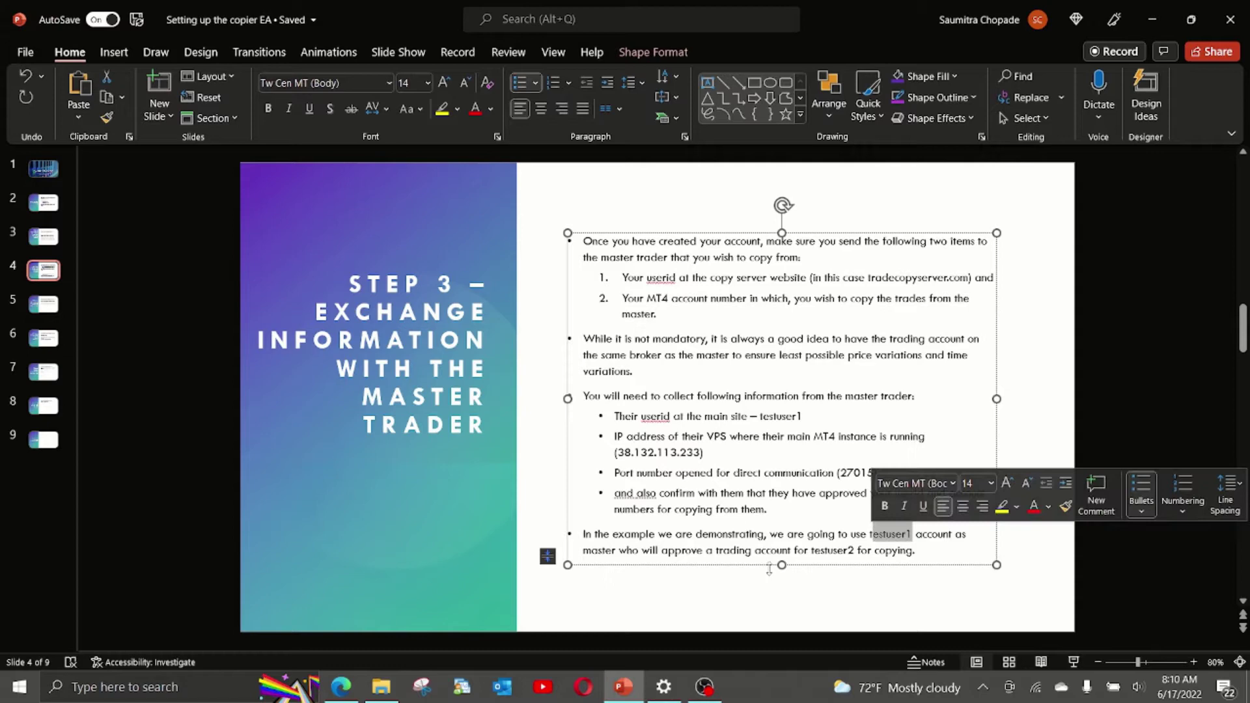
pyautogui.moveTo(592, 551); pyautogui.dragTo(628, 550)
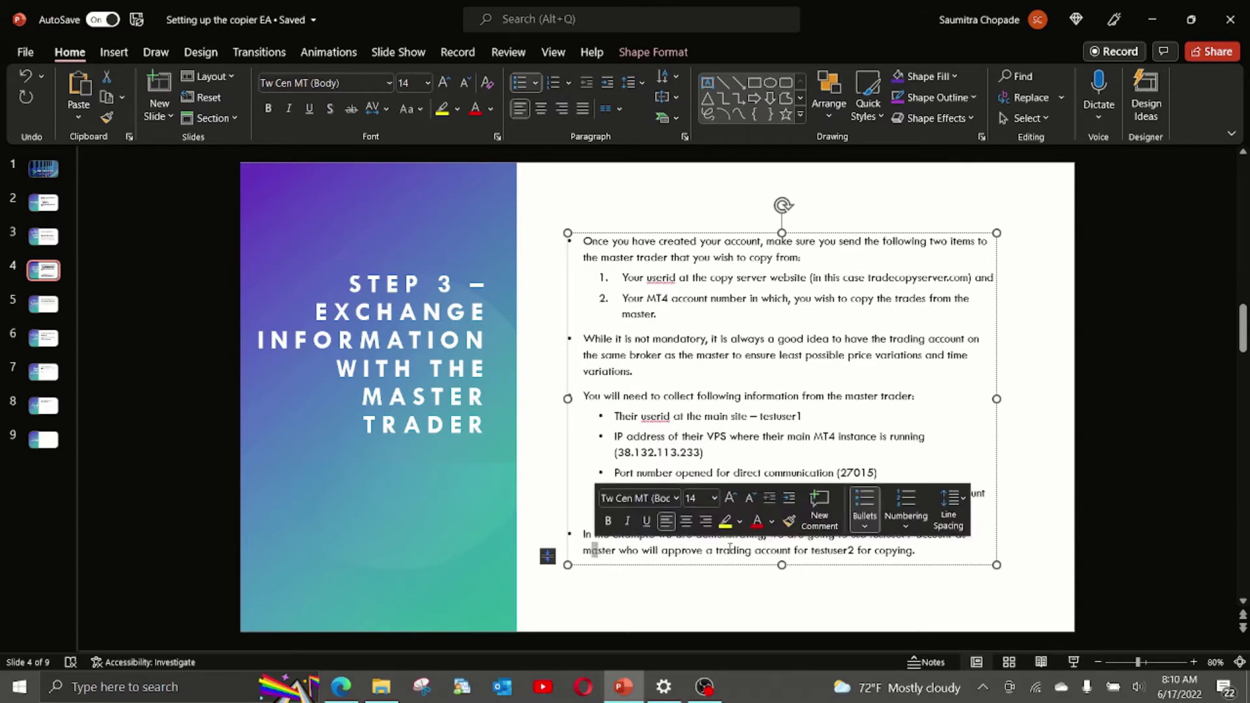
pyautogui.moveTo(793, 550); pyautogui.dragTo(855, 550)
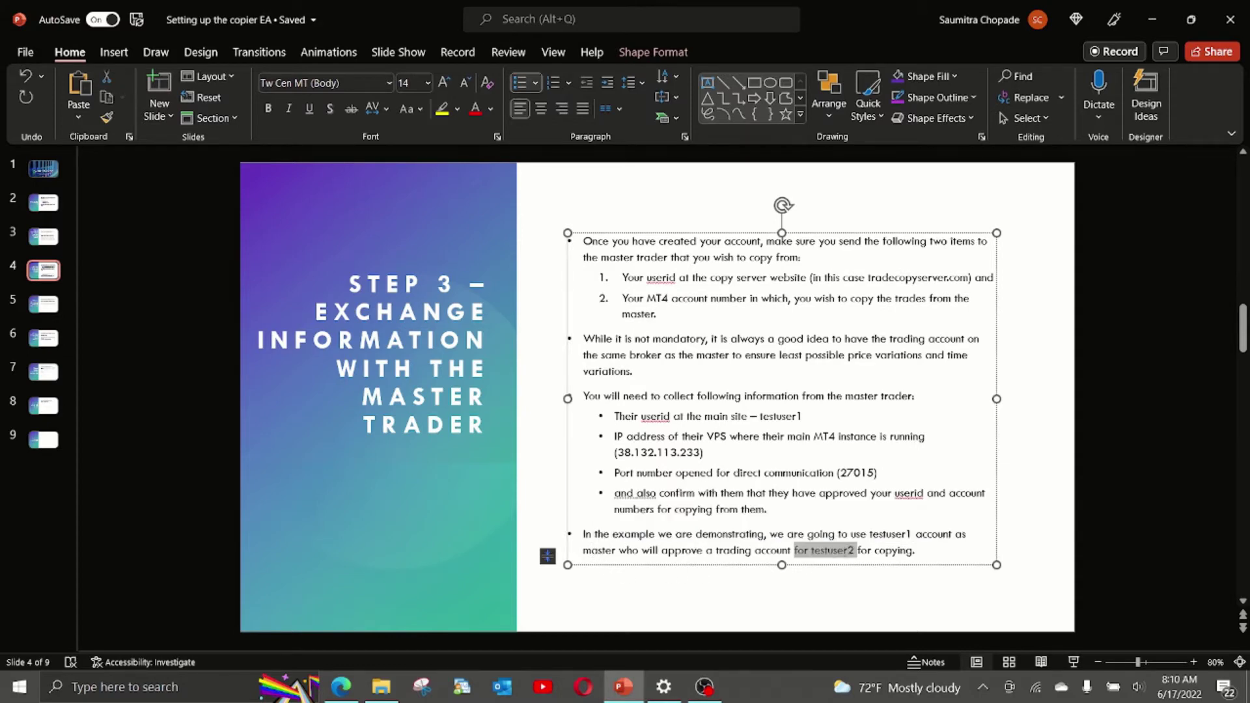
pyautogui.click(663, 607)
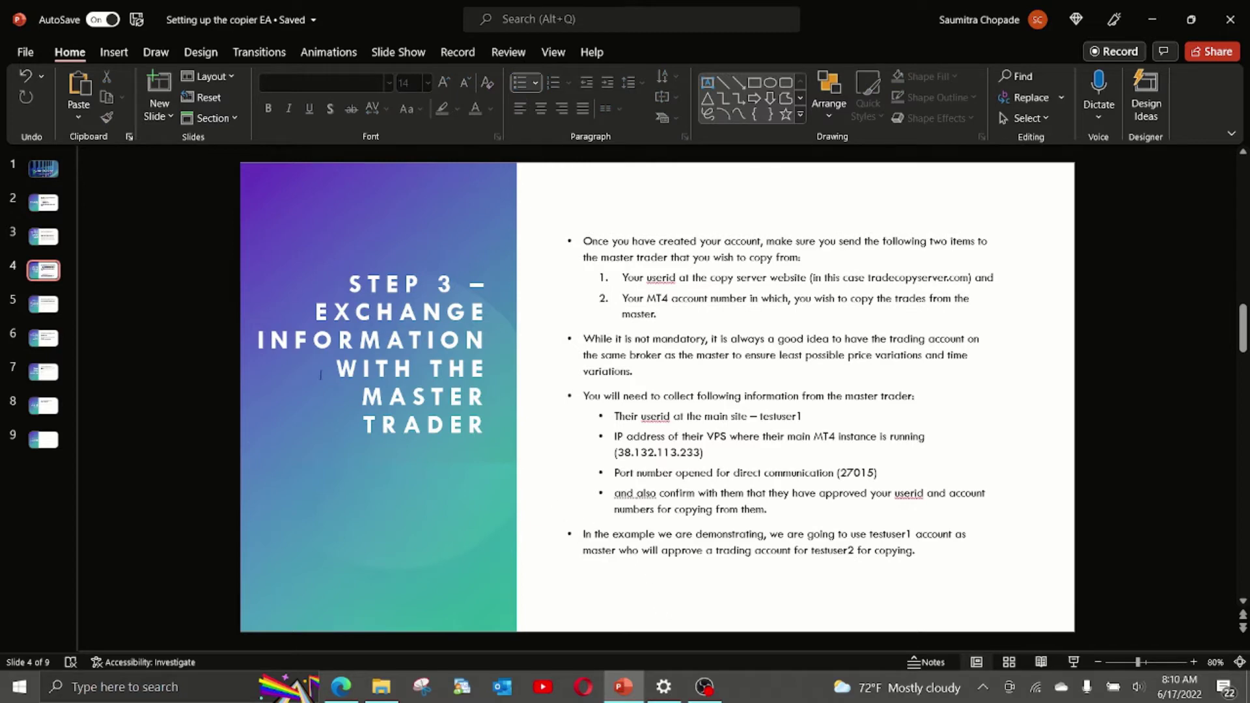
# Show slide 5, 'Step 4 – Add URL to the list of allowed URLs in MT4'.
pyautogui.click(49, 307)
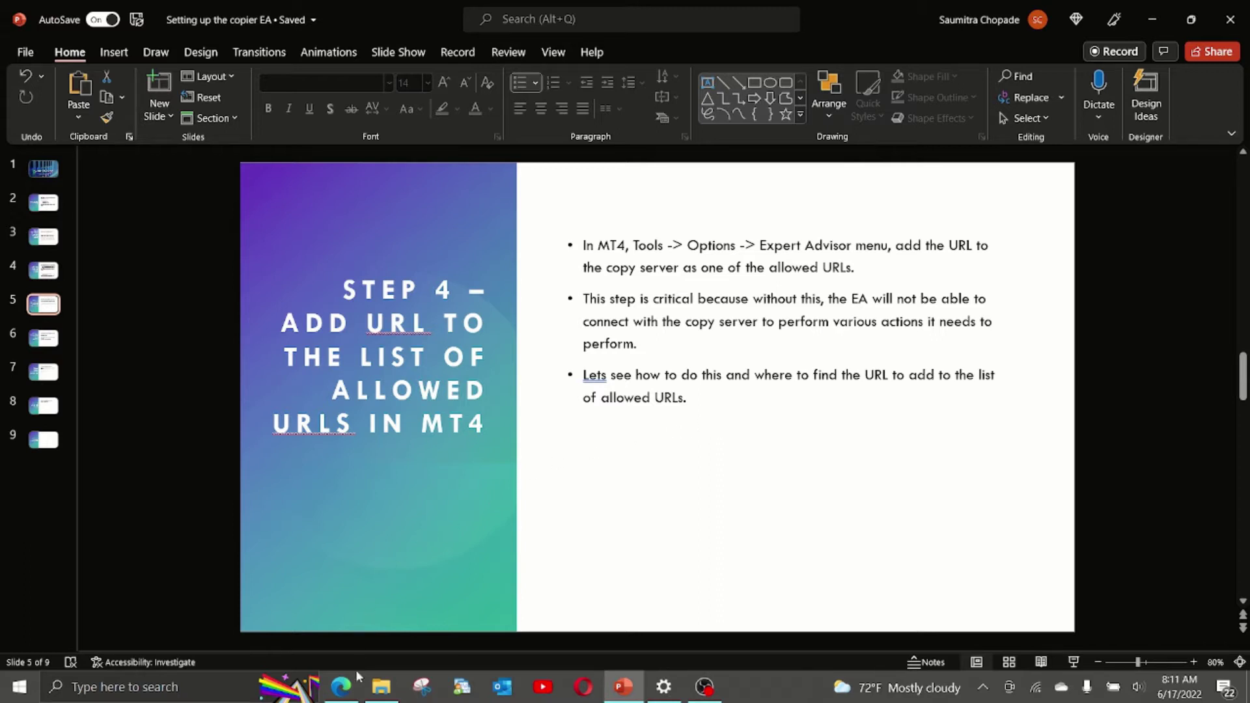
# Log in to the tradecopyserver.com members area with the second test copier account and its password.
pyautogui.click(349, 687)
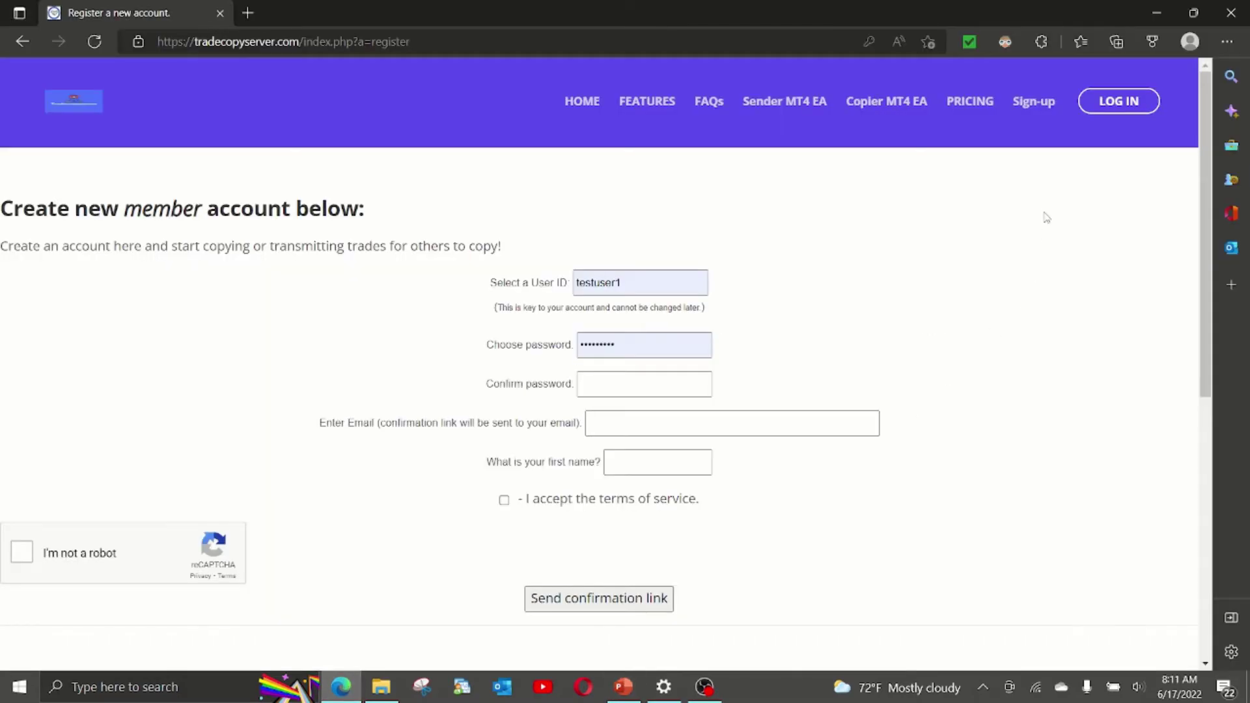
pyautogui.click(1103, 106)
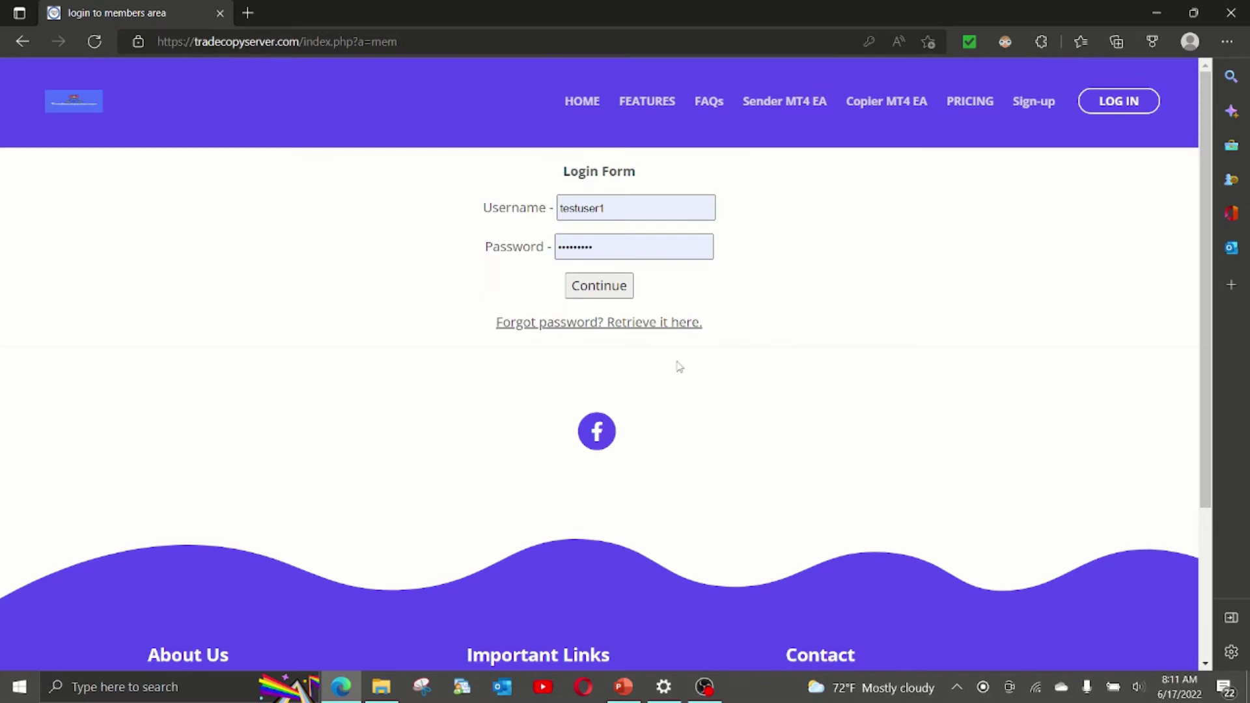
pyautogui.click(636, 214)
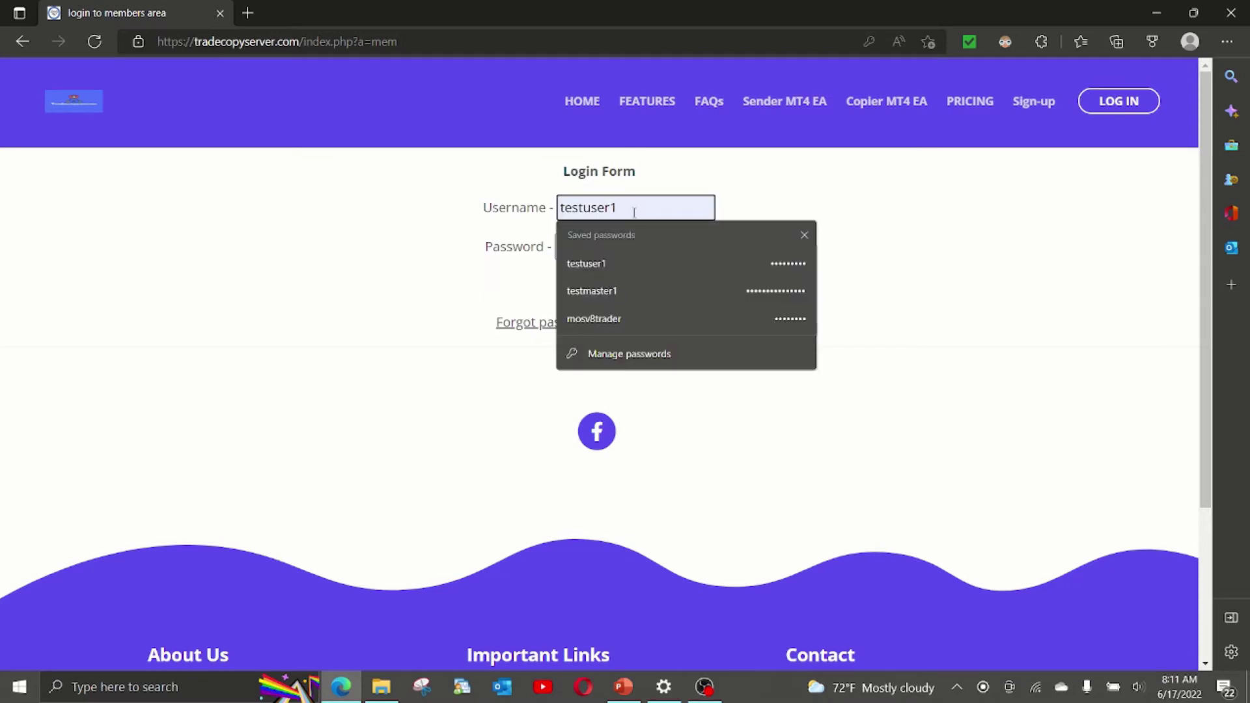
pyautogui.hotkey('shift', 'Left')
pyautogui.hotkey('shift', 'Left')
pyautogui.hotkey('shift', 'Left')
pyautogui.hotkey('shift', 'Left')
pyautogui.hotkey('shift', 'Left')
pyautogui.hotkey('shift', 'Right')
pyautogui.hotkey('shift', 'Right')
pyautogui.hotkey('shift', 'Right')
pyautogui.hotkey('shift', 'Right')
pyautogui.write('2')
pyautogui.doubleClick(636, 246)
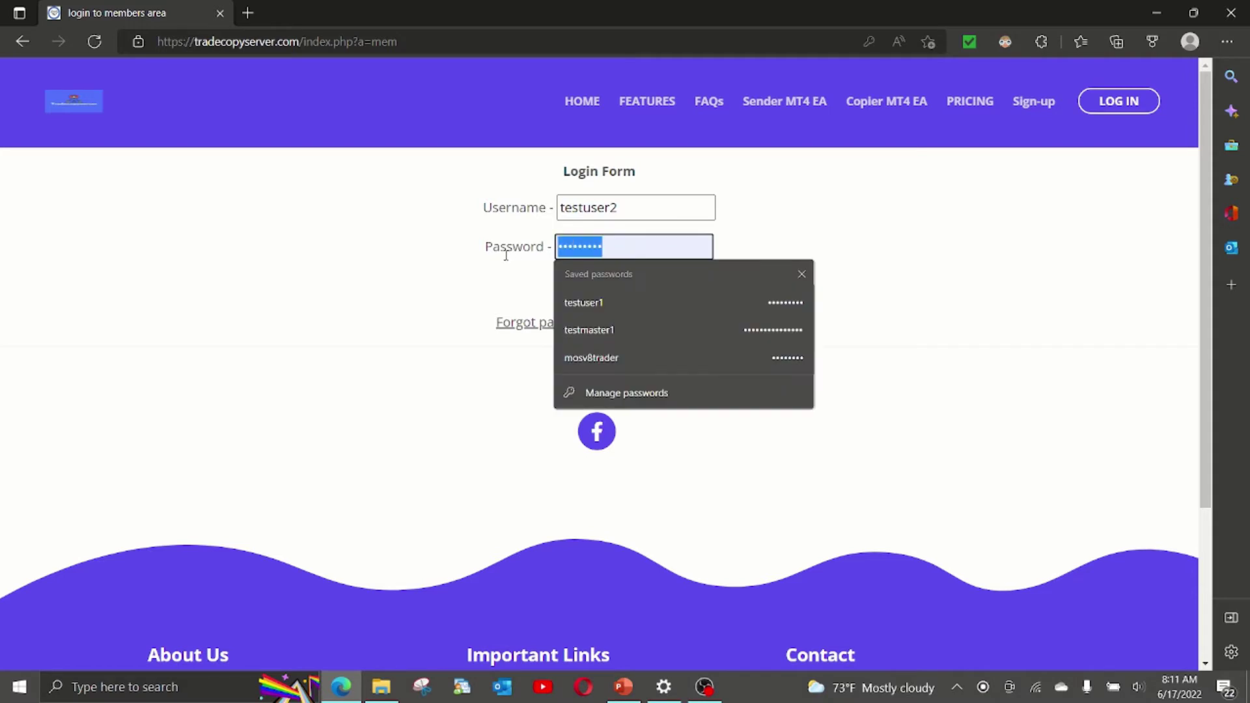
pyautogui.write('••••••••')
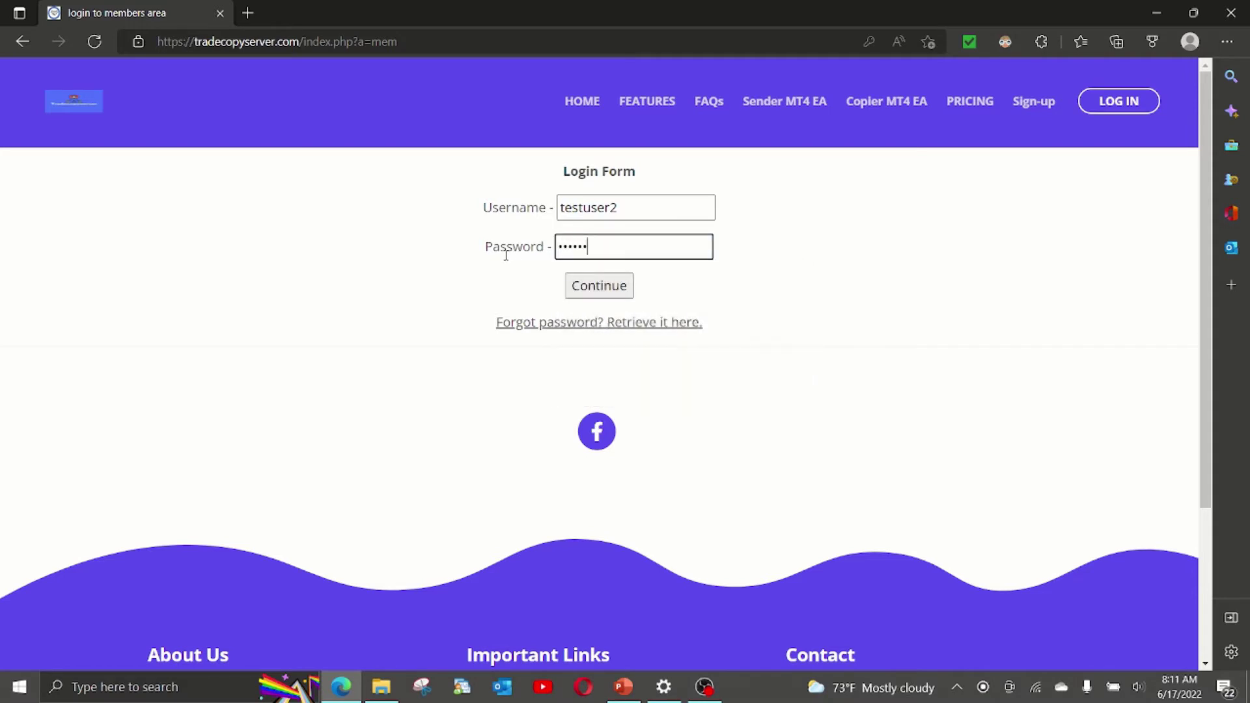
pyautogui.write('•')
pyautogui.press('Return')
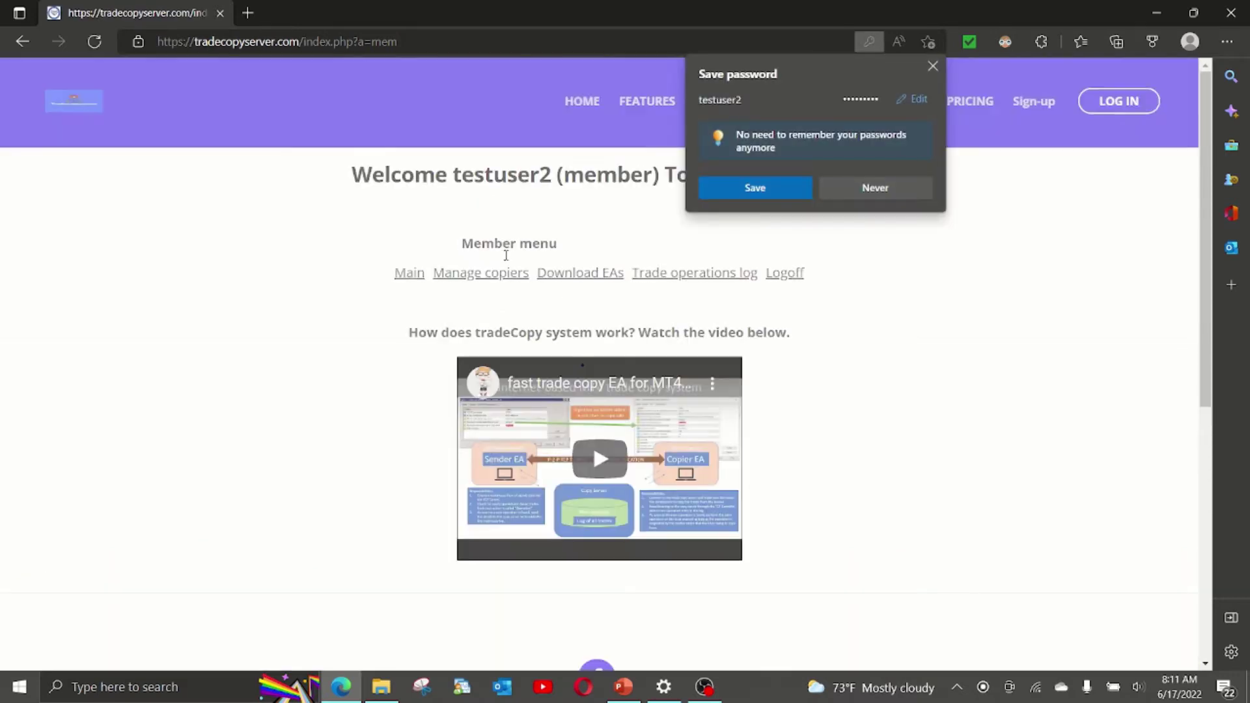
# Save the login in Edge and copy the readActivity.php EA URL from Download EAs.
pyautogui.click(736, 182)
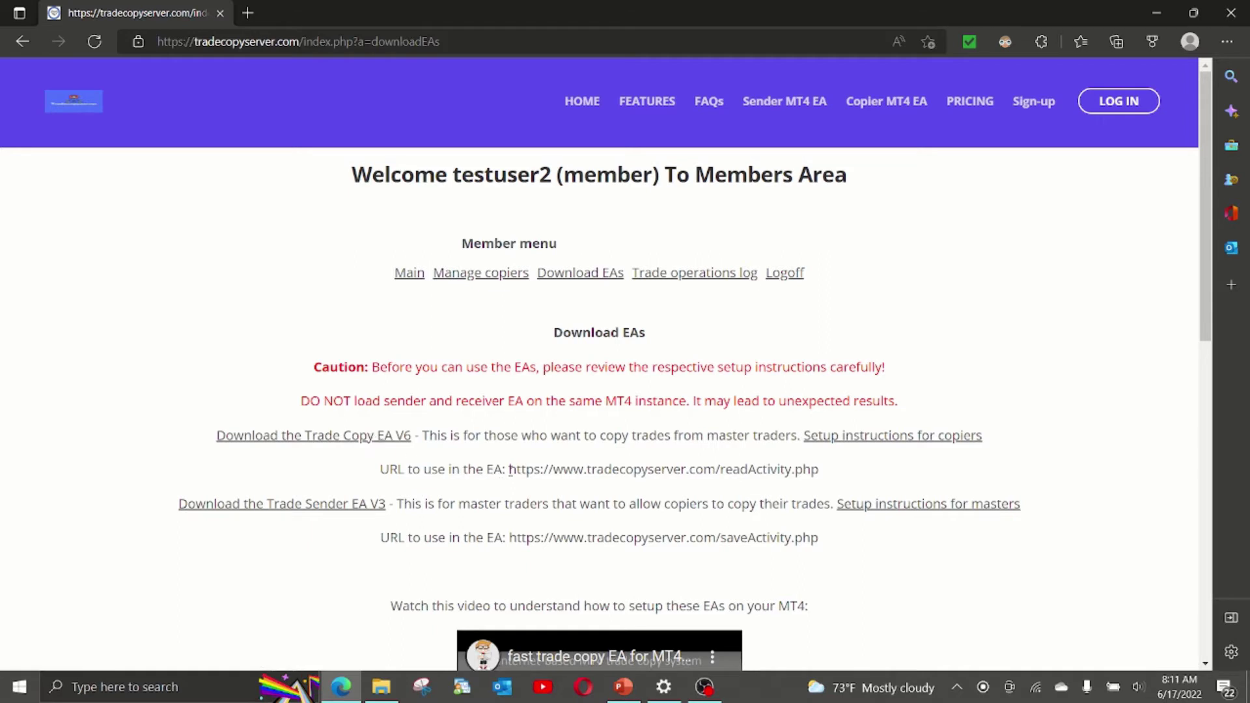
pyautogui.moveTo(510, 469); pyautogui.dragTo(820, 469)
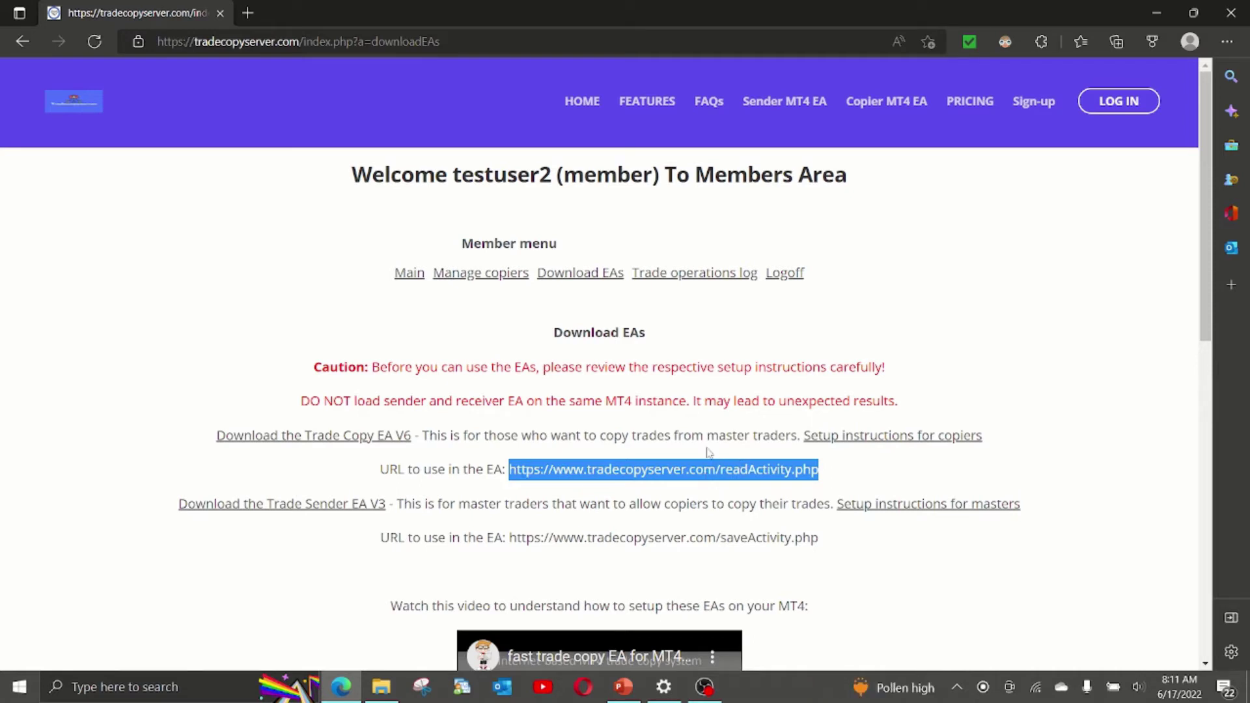
pyautogui.rightClick(704, 479)
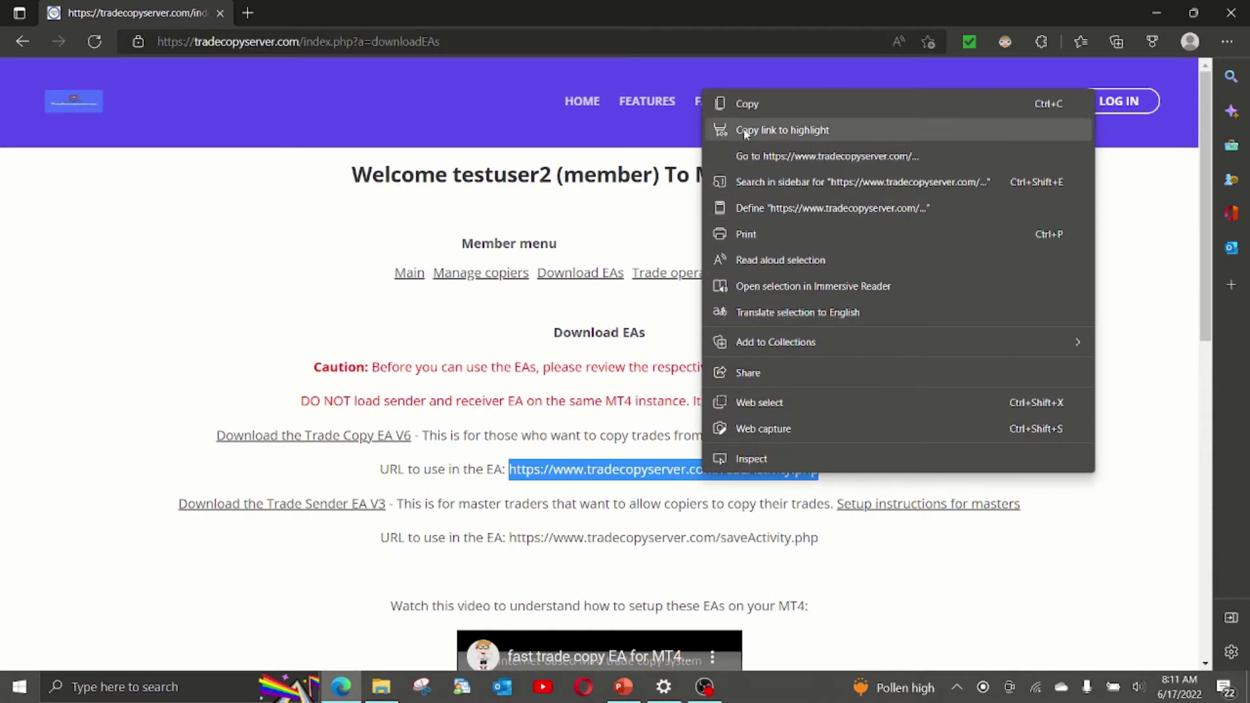
pyautogui.click(741, 103)
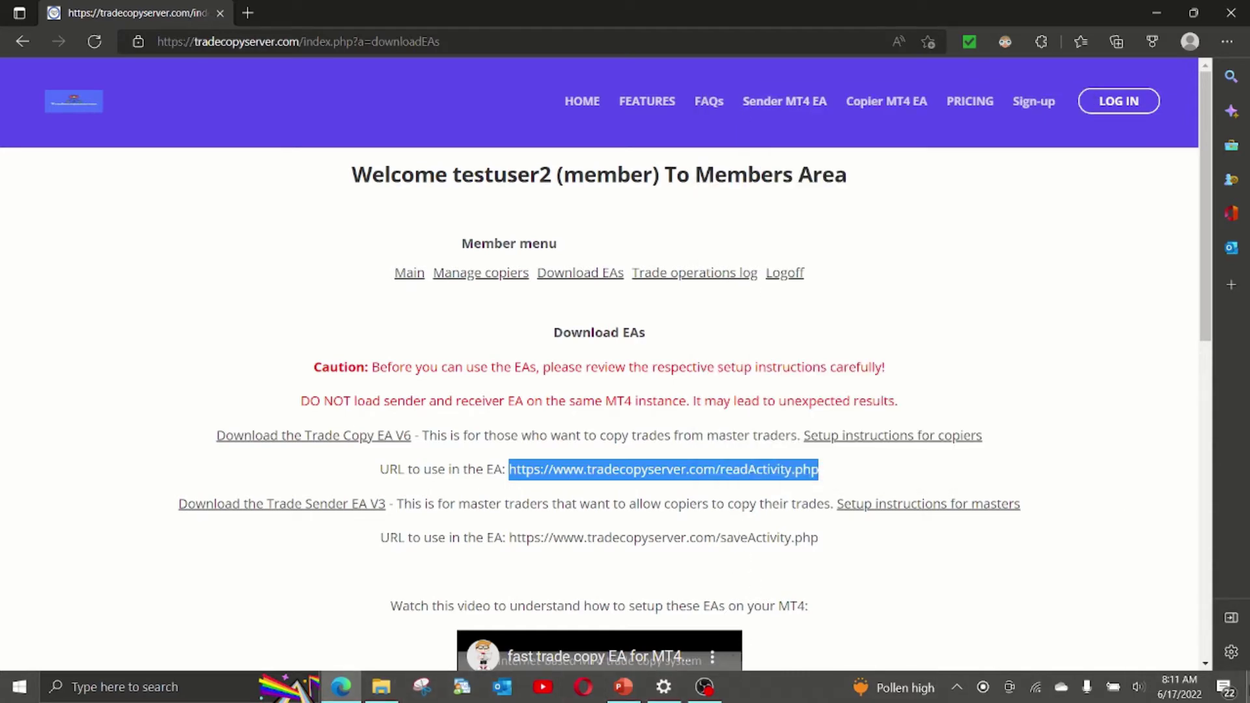
pyautogui.click(1247, 684)
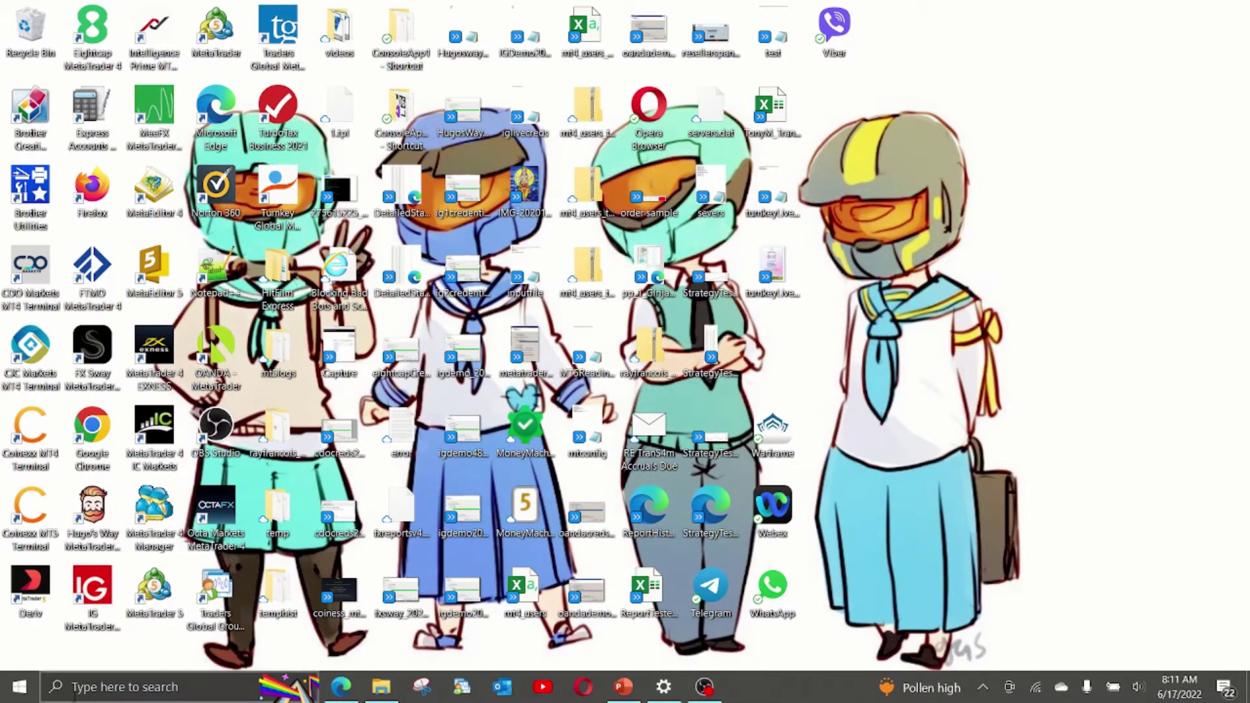
# Launch the FX Sway MT4 terminal from a Windows search for 'fx'.
pyautogui.click(109, 687)
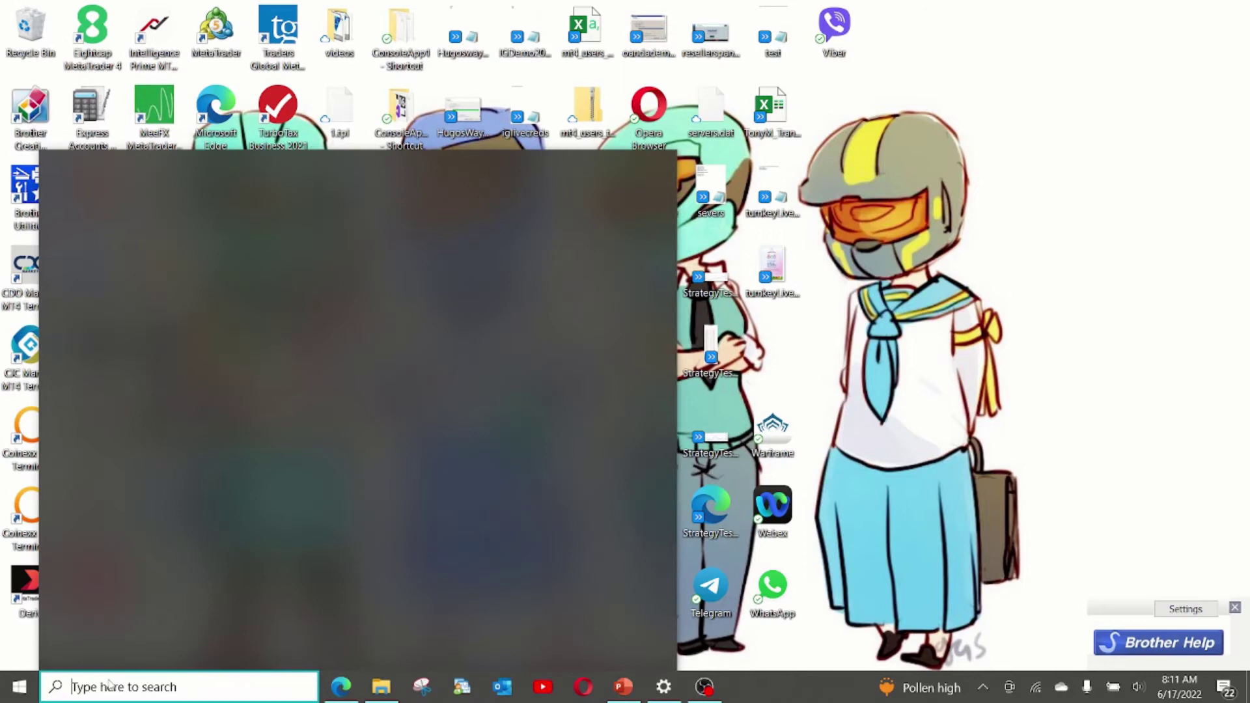
pyautogui.write('fx')
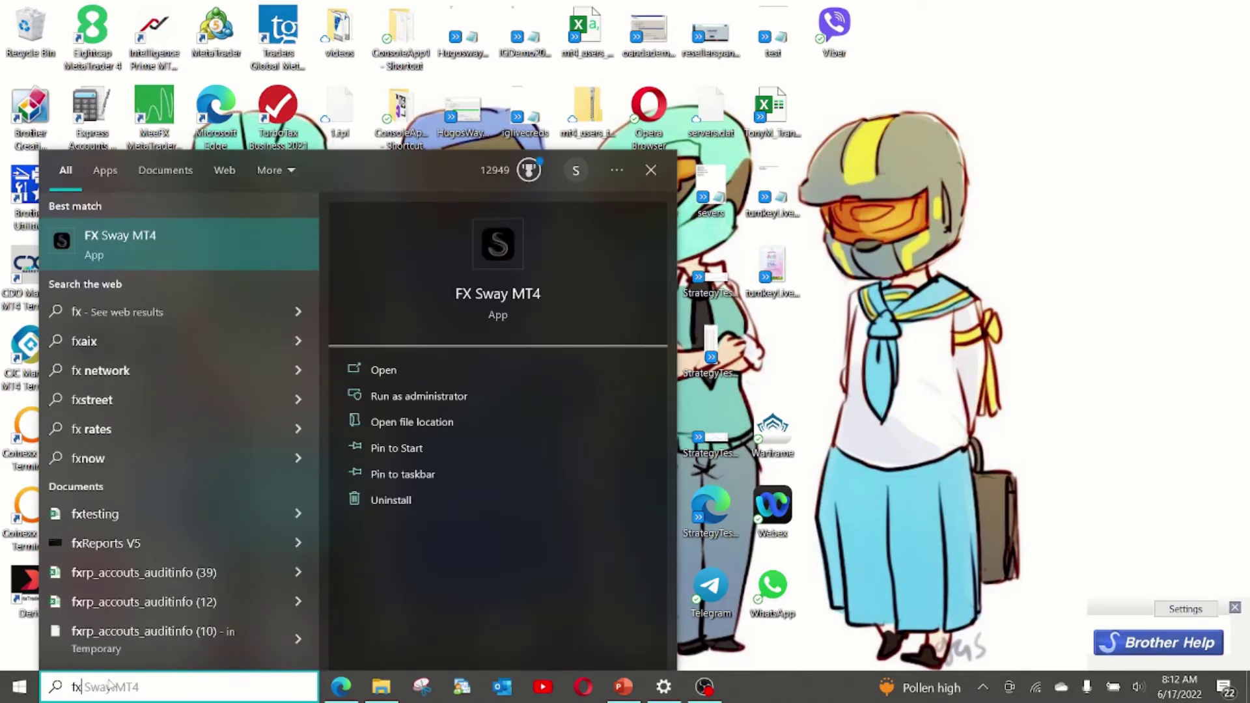
pyautogui.press('Return')
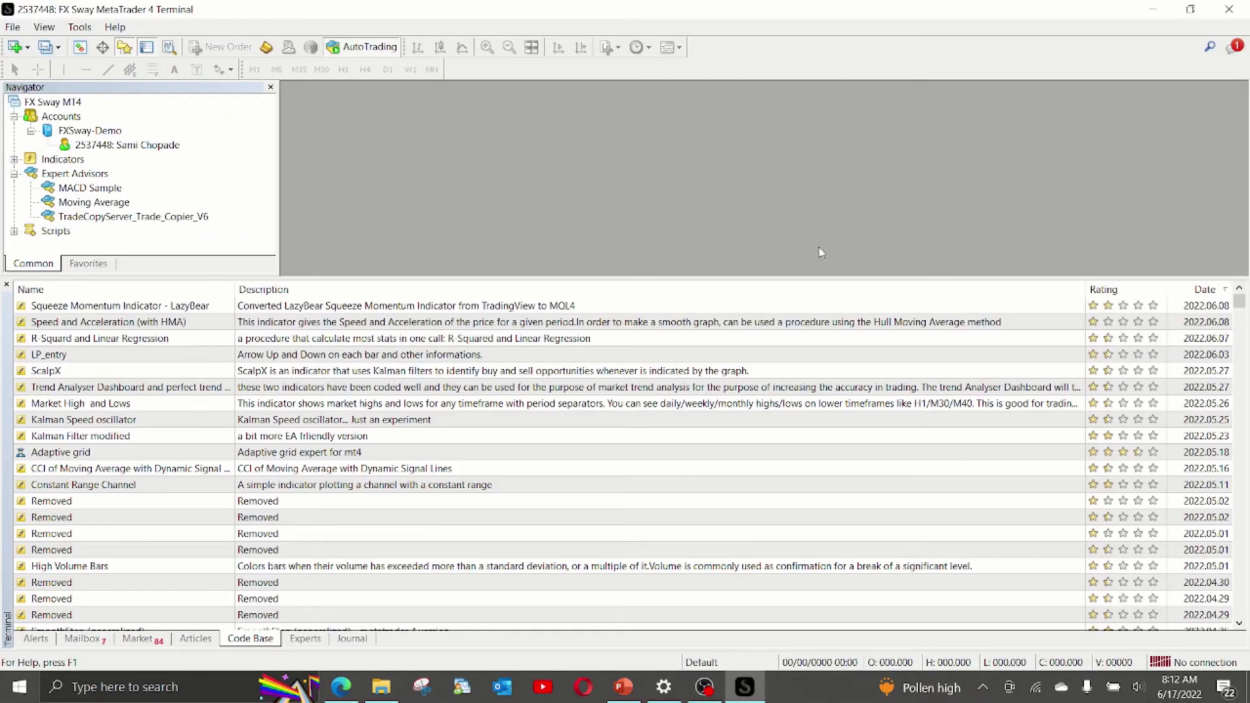
# Keep Allow WebRequest on, paste the readActivity.php URL as the first allowed URL, and save.
pyautogui.click(80, 27)
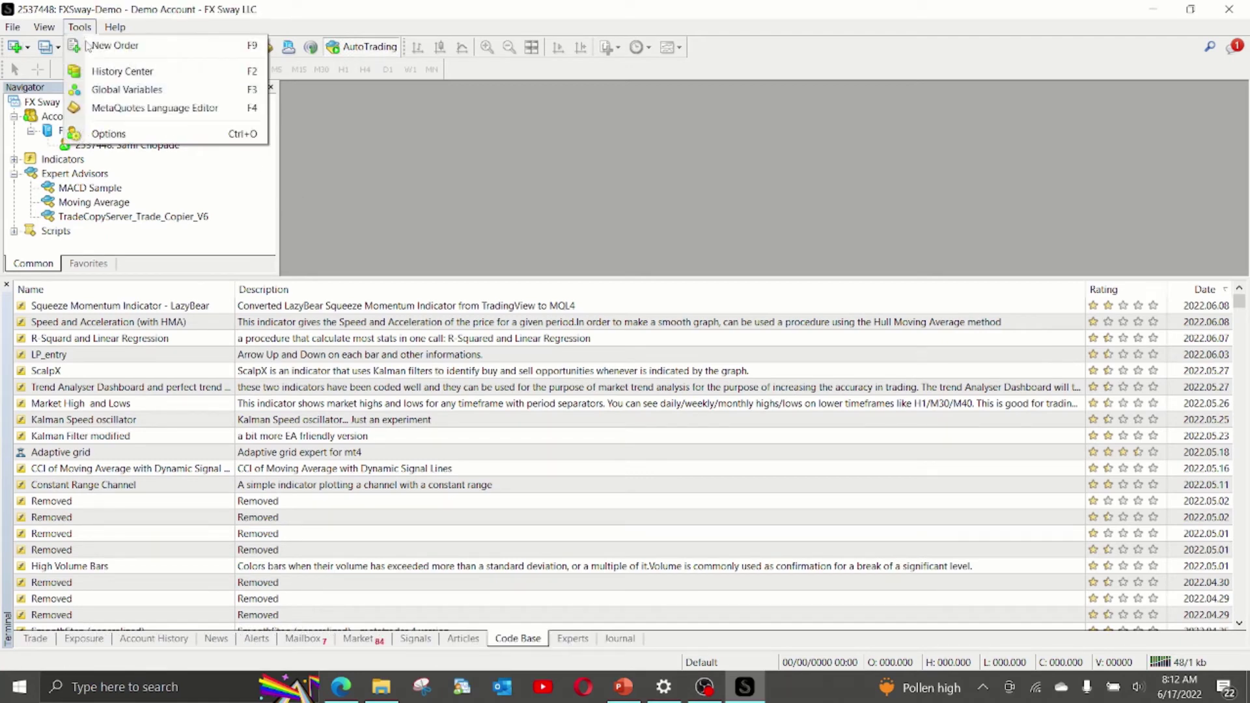
pyautogui.click(101, 133)
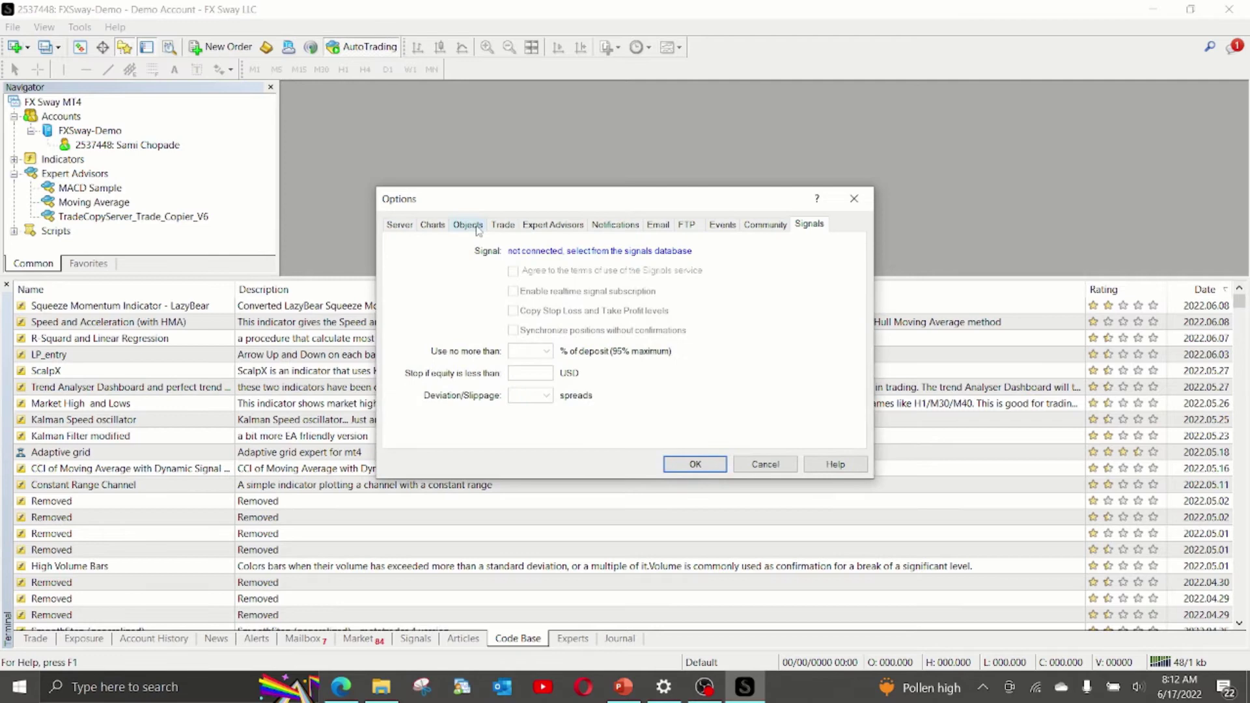
pyautogui.click(547, 225)
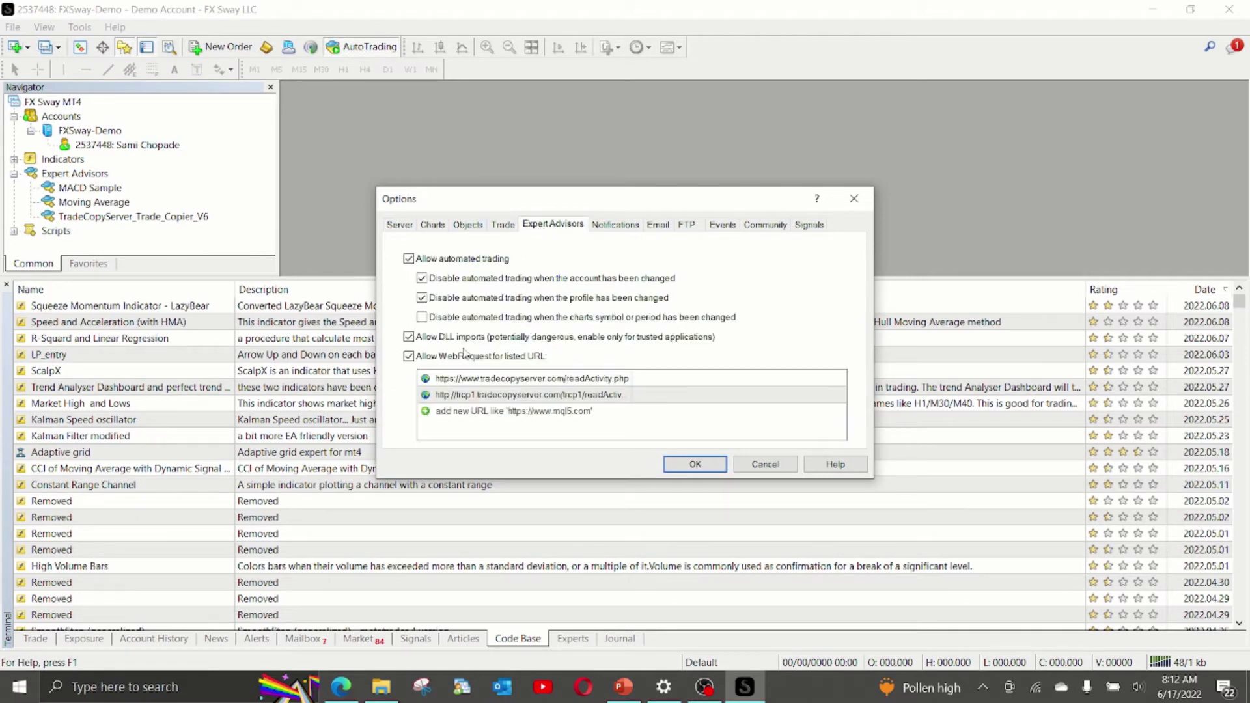
pyautogui.click(410, 358)
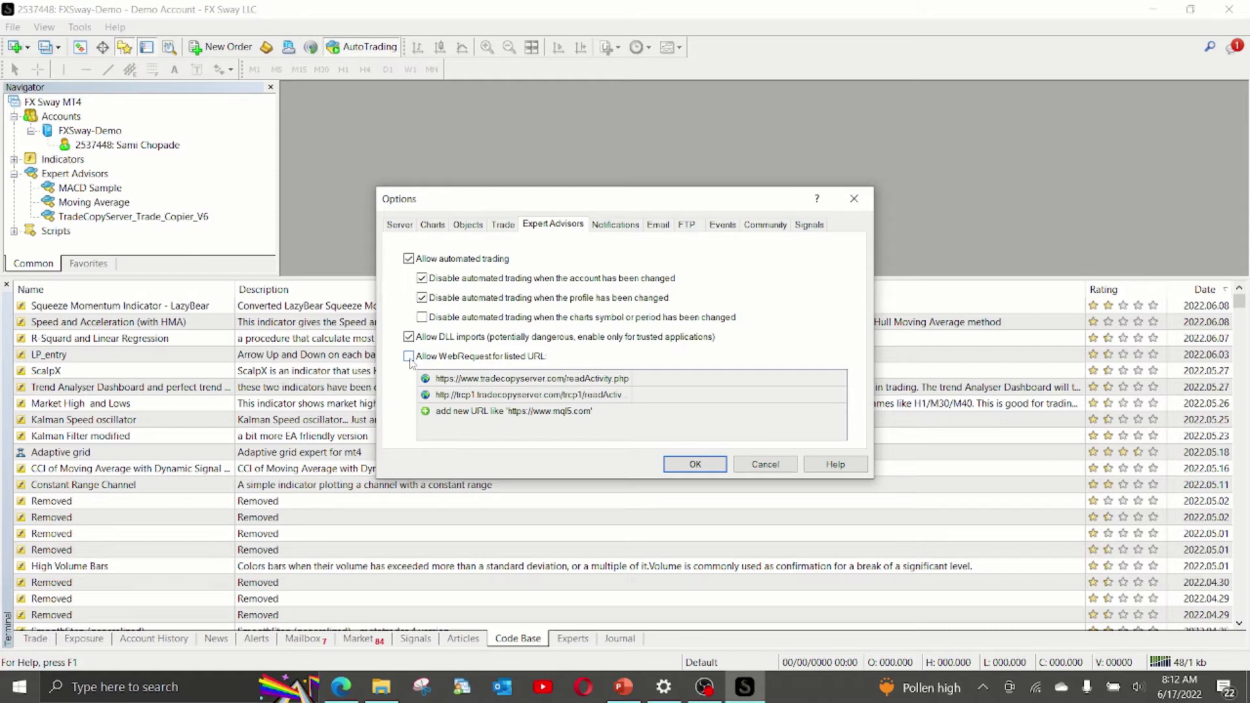
pyautogui.click(408, 357)
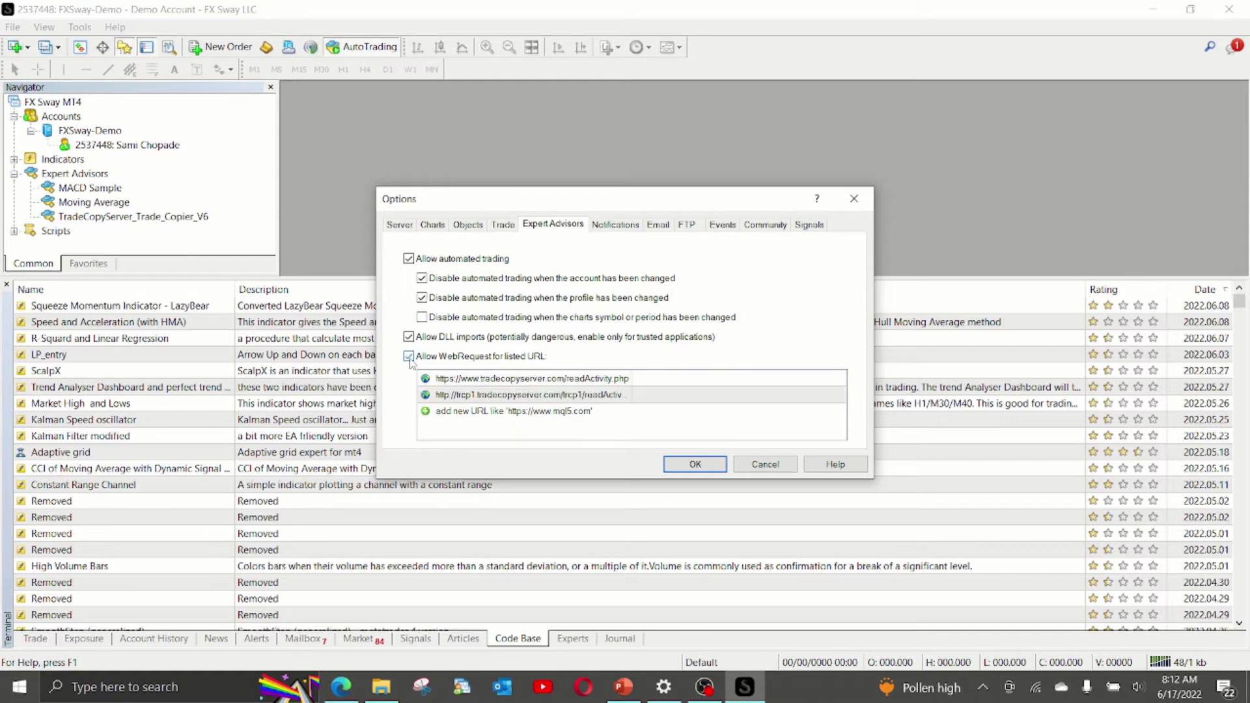
pyautogui.doubleClick(457, 379)
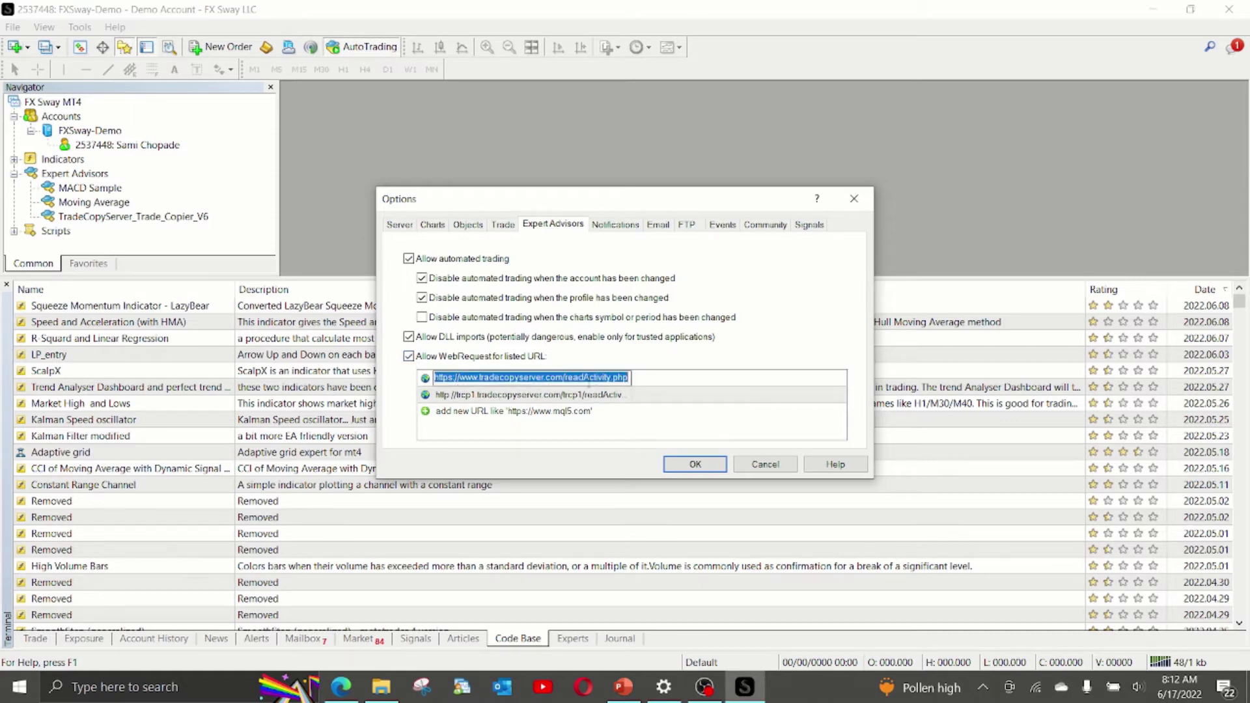
pyautogui.rightClick(587, 382)
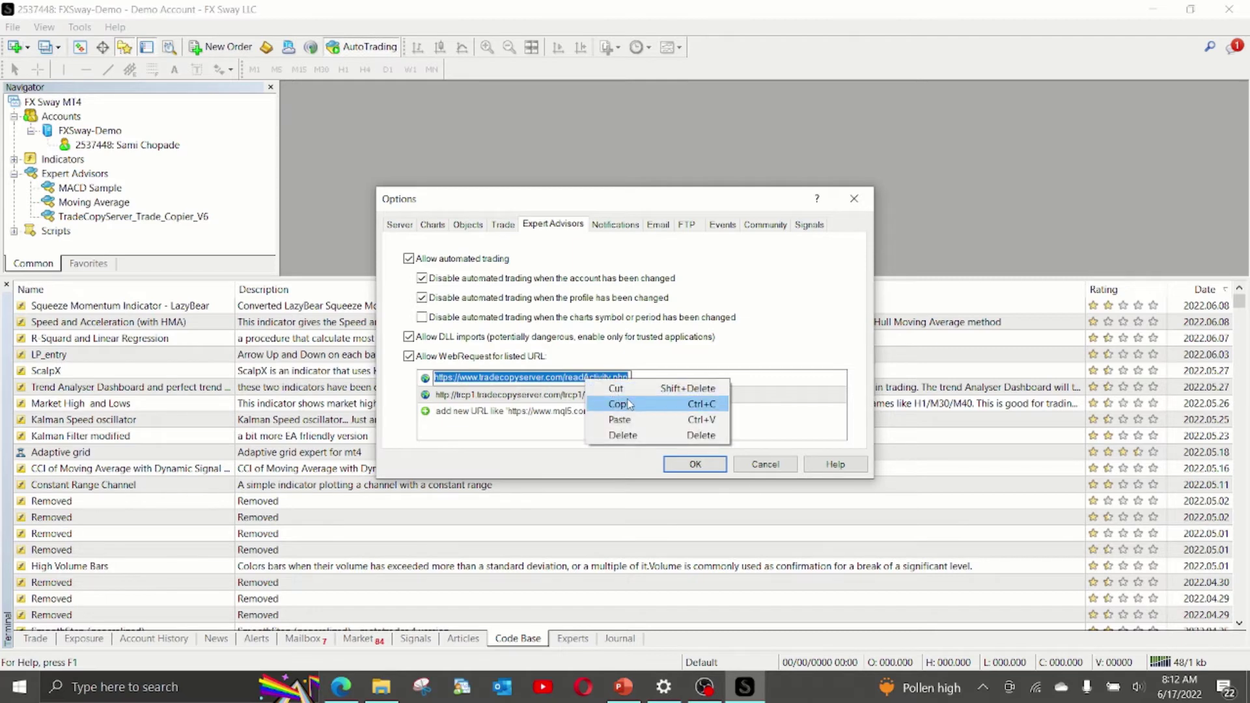
pyautogui.click(606, 419)
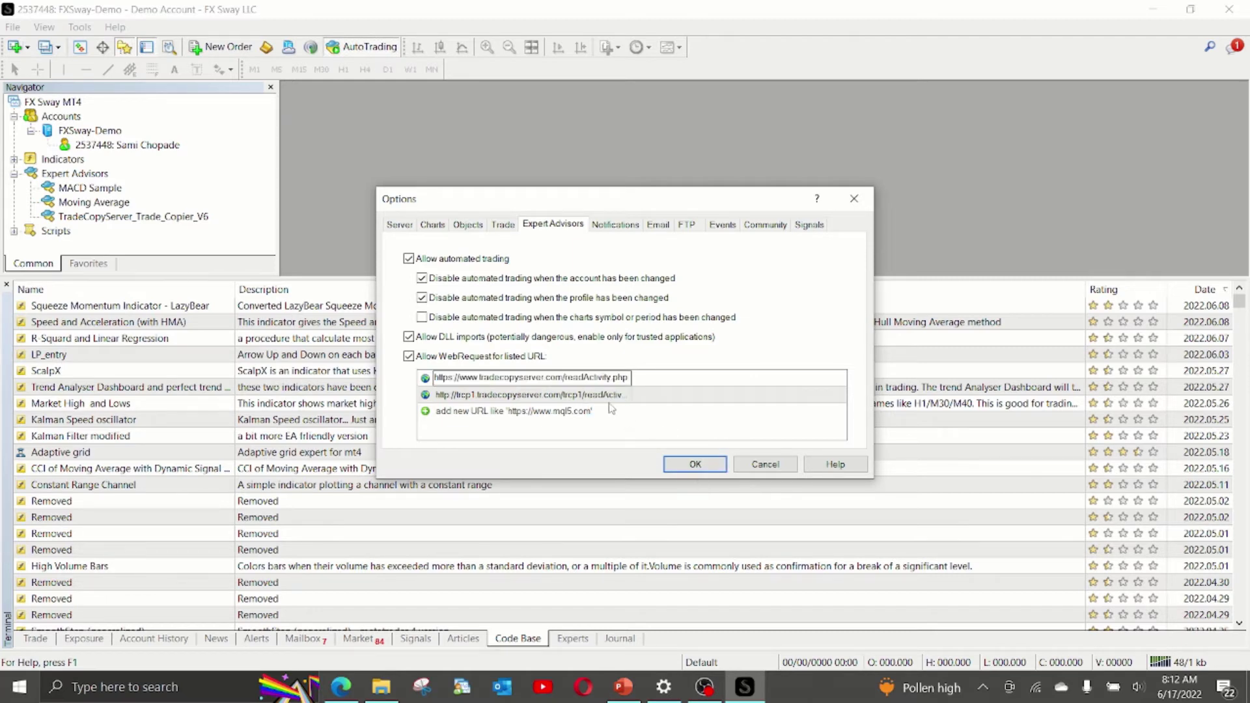
pyautogui.click(589, 395)
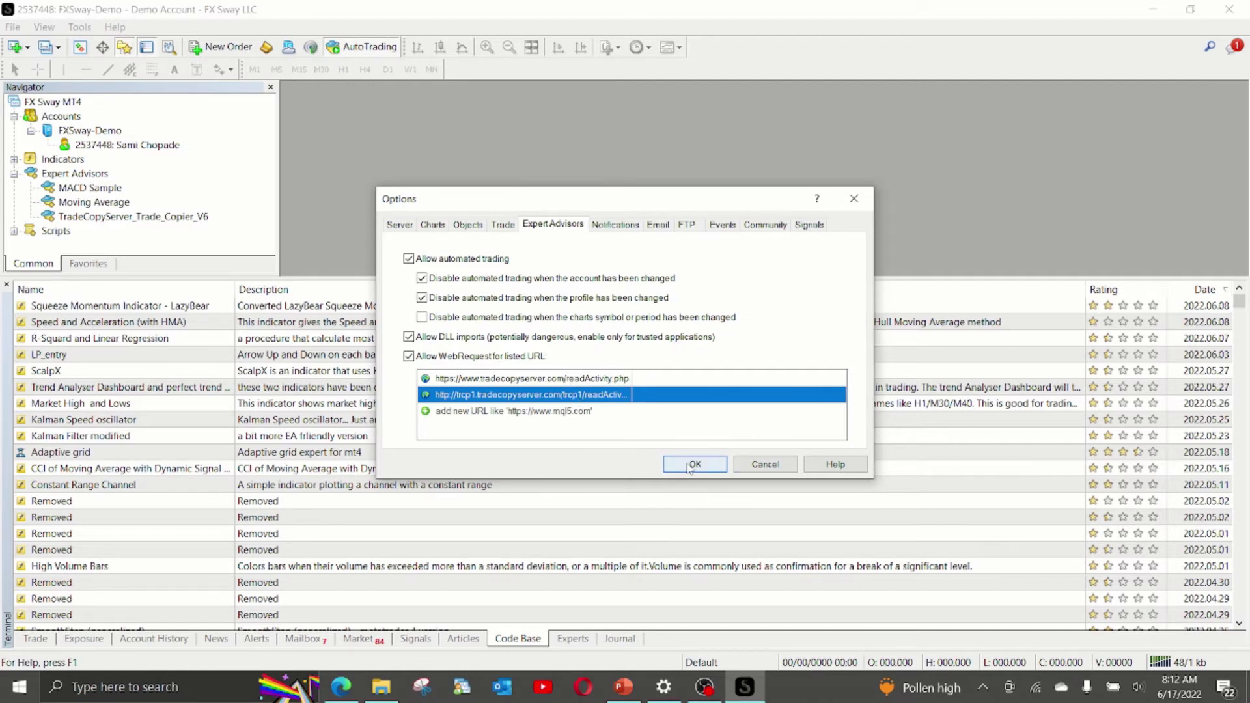
pyautogui.click(691, 467)
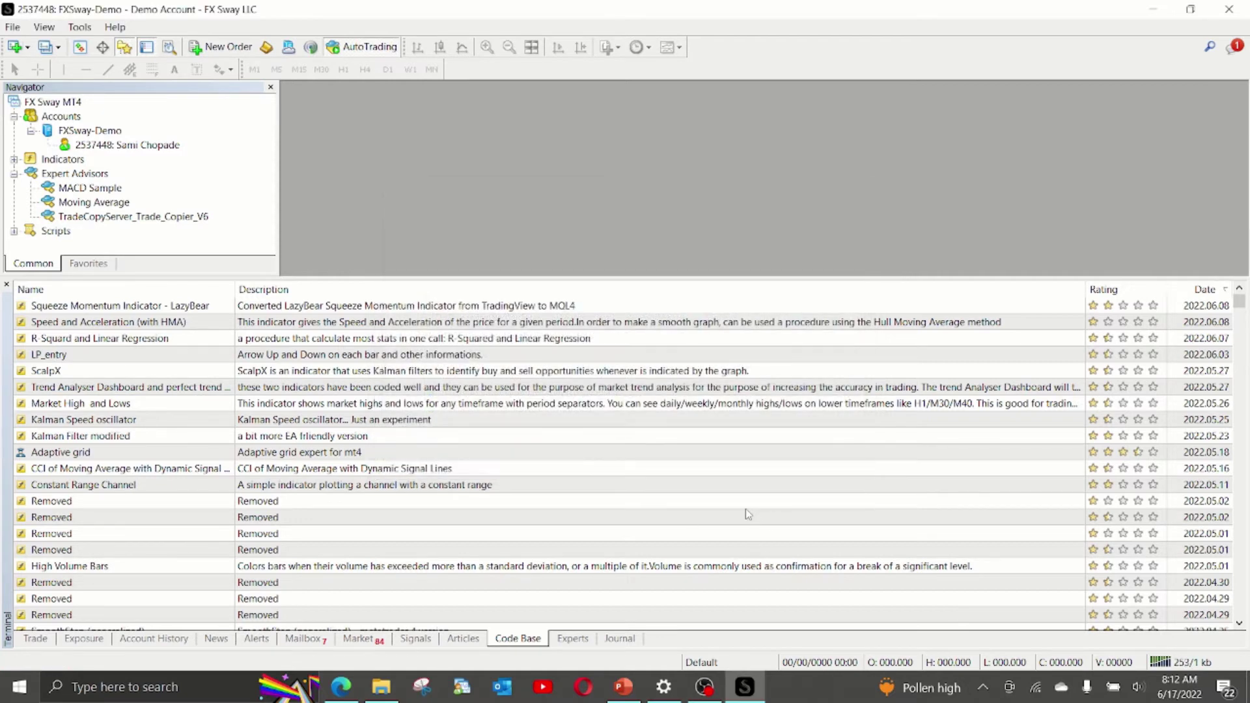
# Read slide 6, 'Step 5 – Allow DLLs Flag and Allow Auto-Trading', then return to MT4.
pyautogui.hotkey('alt', 'Tab')
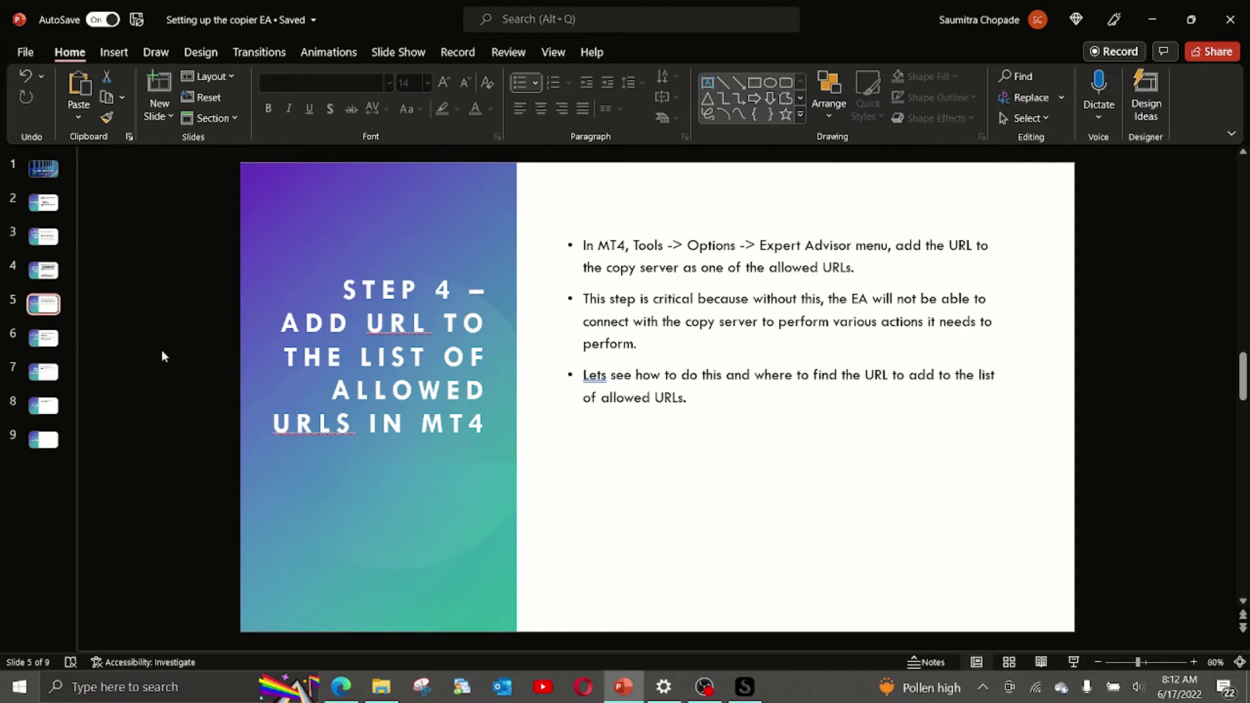
pyautogui.click(56, 347)
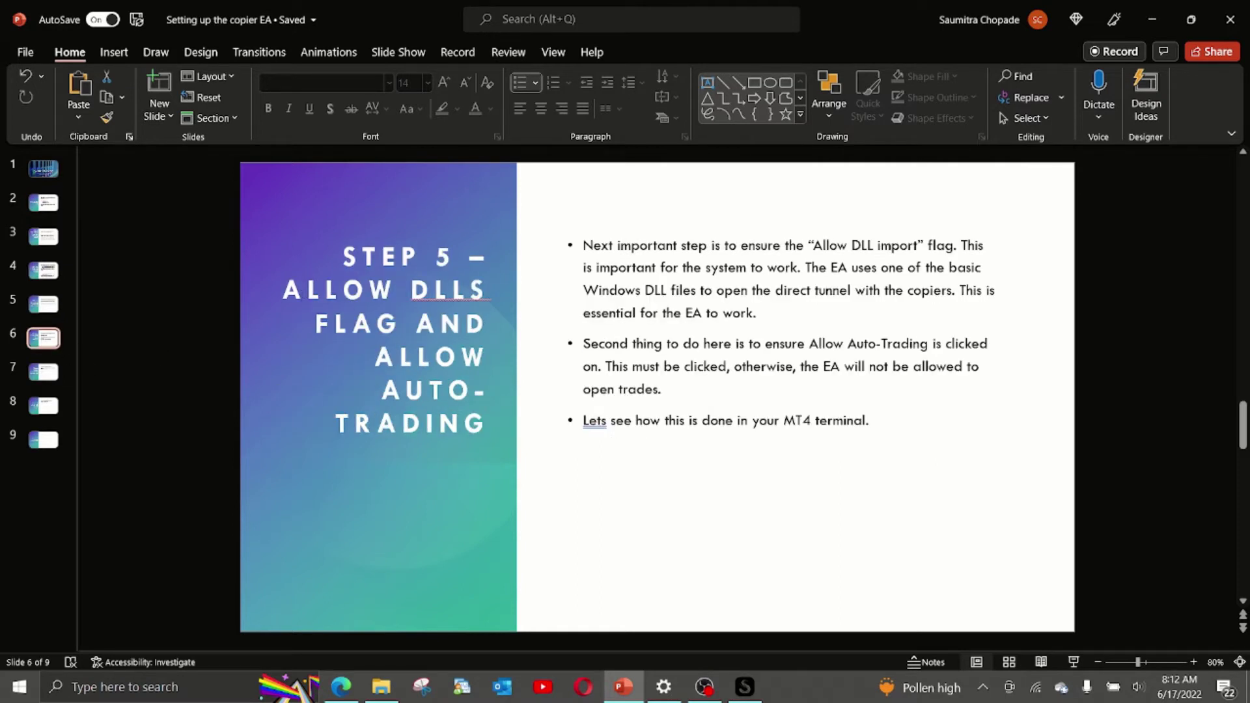
pyautogui.moveTo(292, 290); pyautogui.dragTo(462, 420)
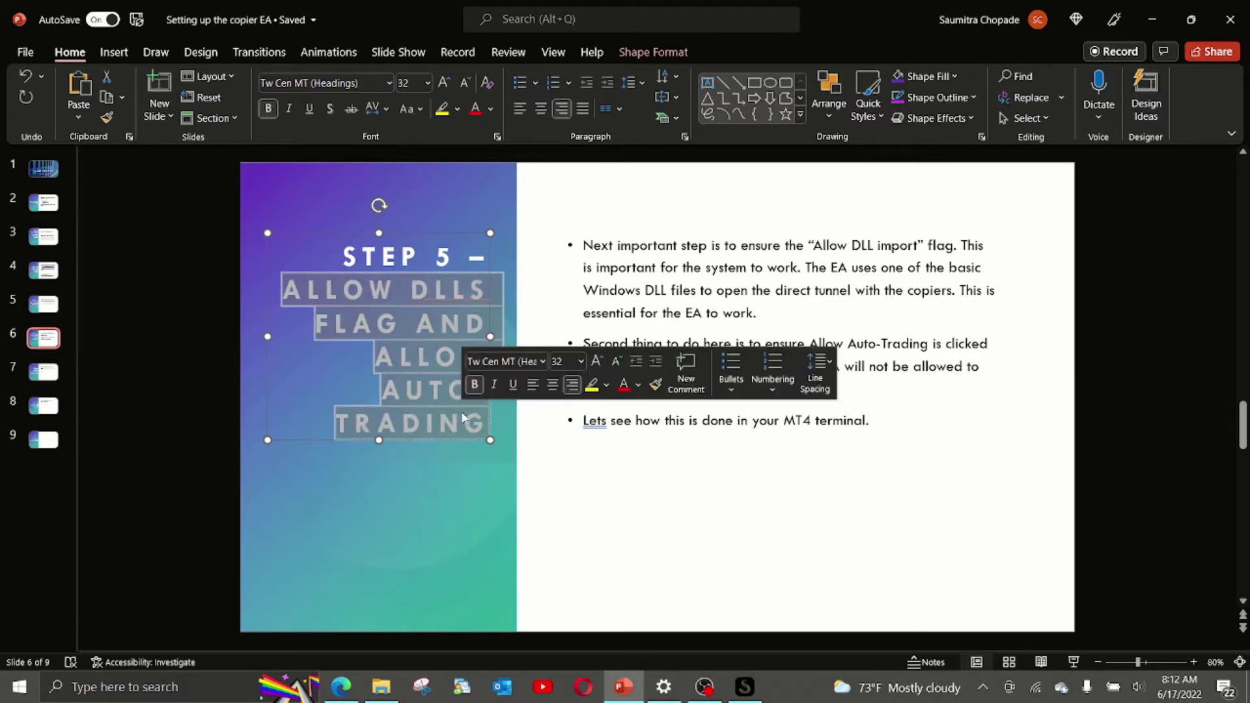
pyautogui.click(654, 248)
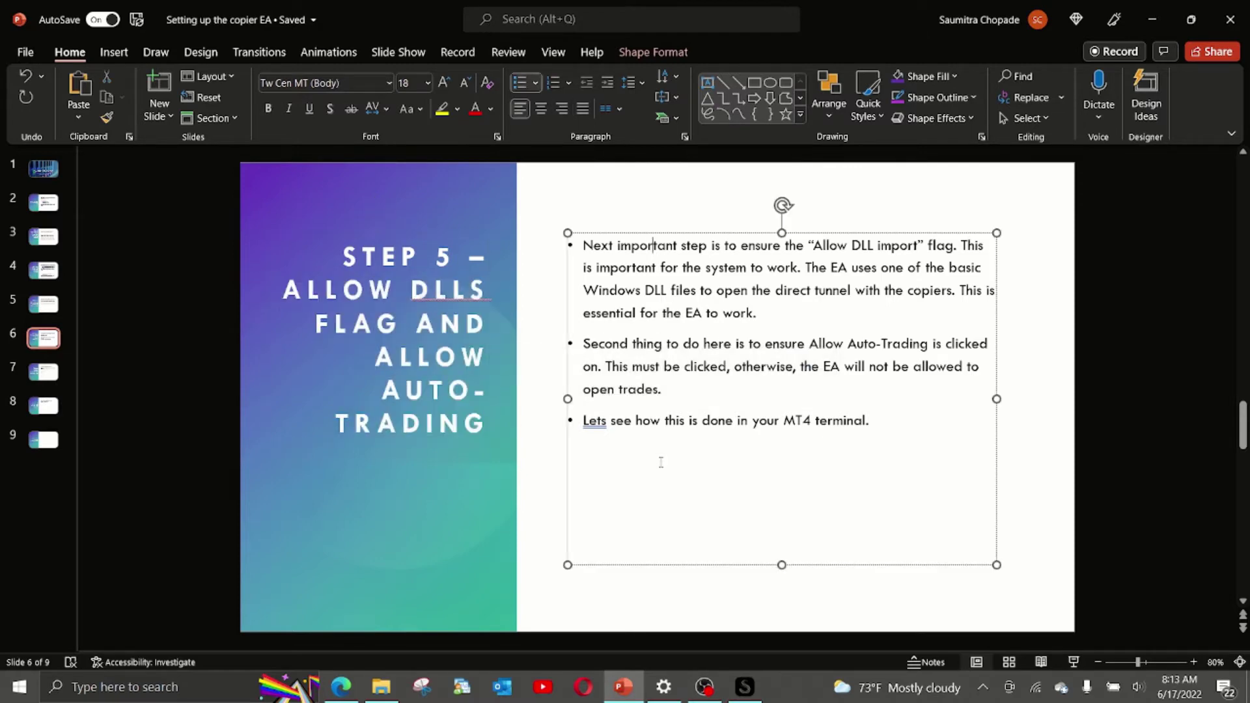
pyautogui.hotkey('alt', 'Tab')
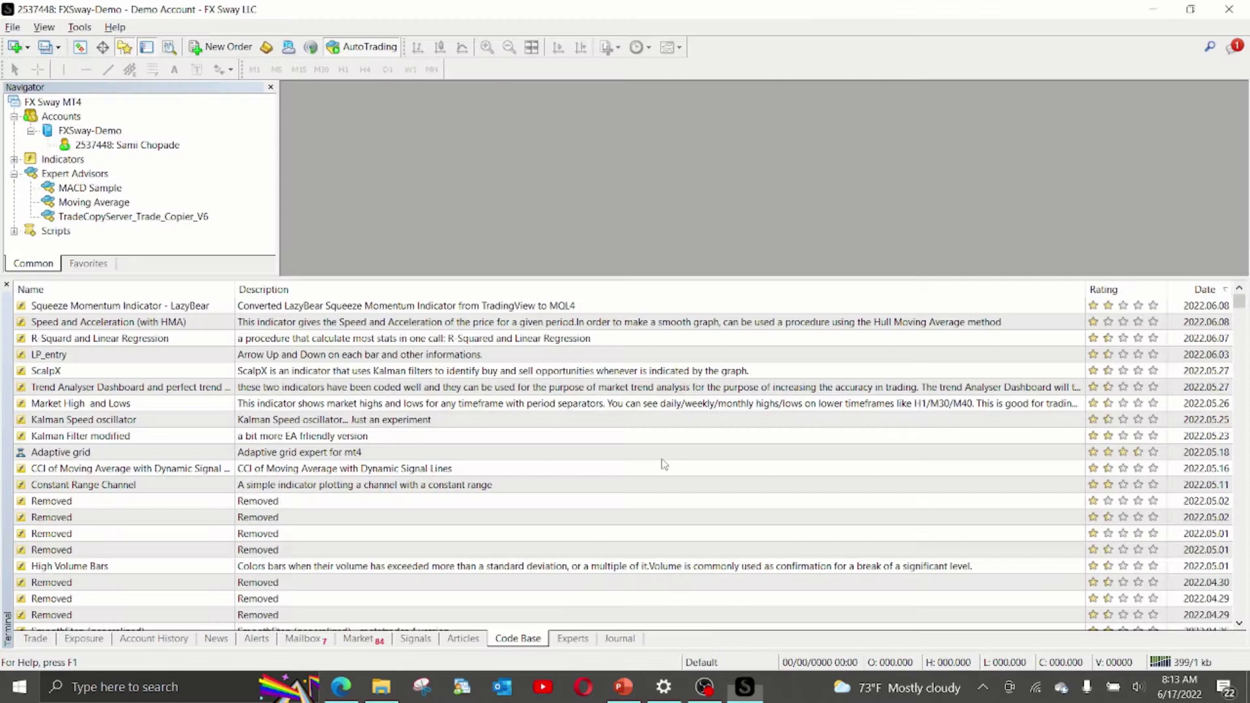
# Check Allow DLL imports in the Expert Advisors options, then close the dialog.
pyautogui.click(79, 27)
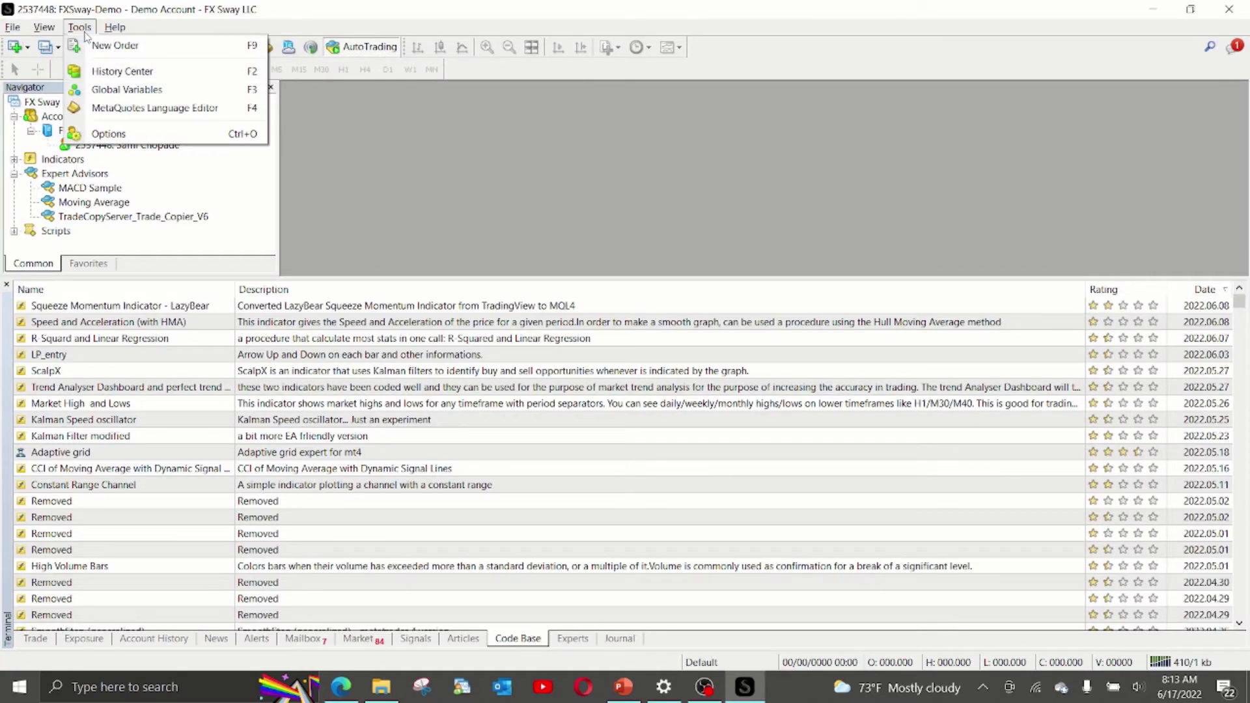
pyautogui.click(102, 134)
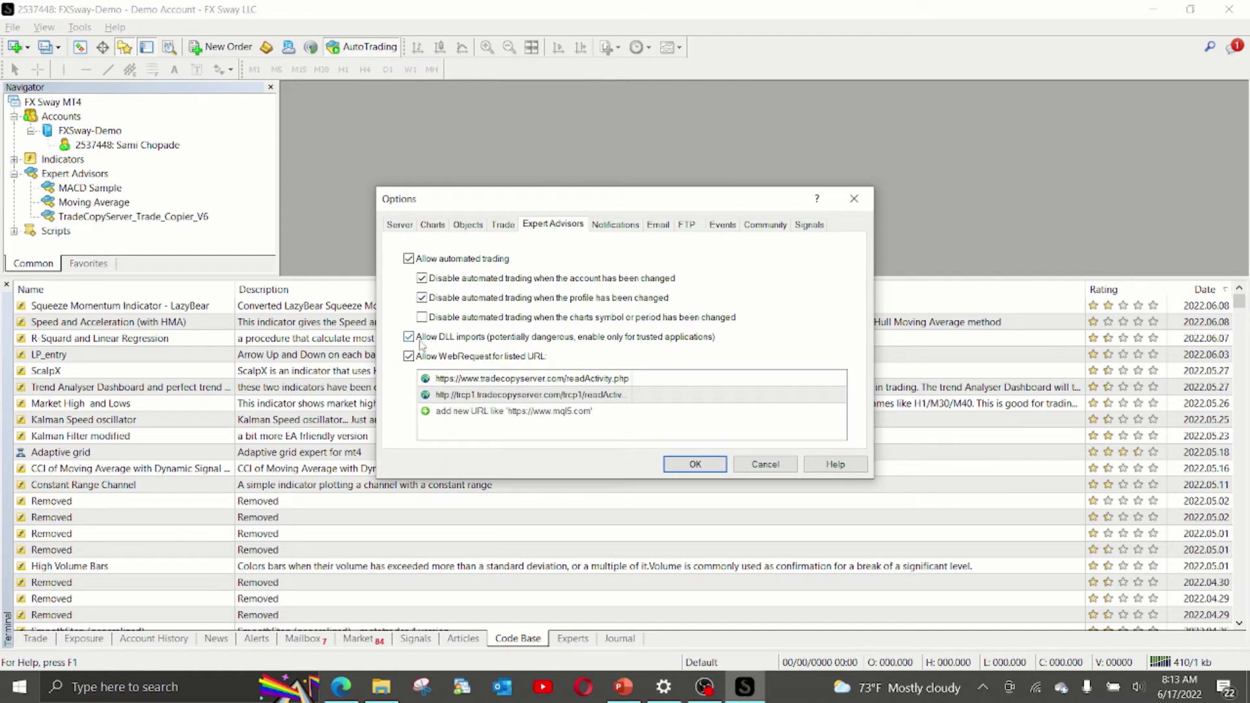
pyautogui.click(408, 337)
pyautogui.click(761, 465)
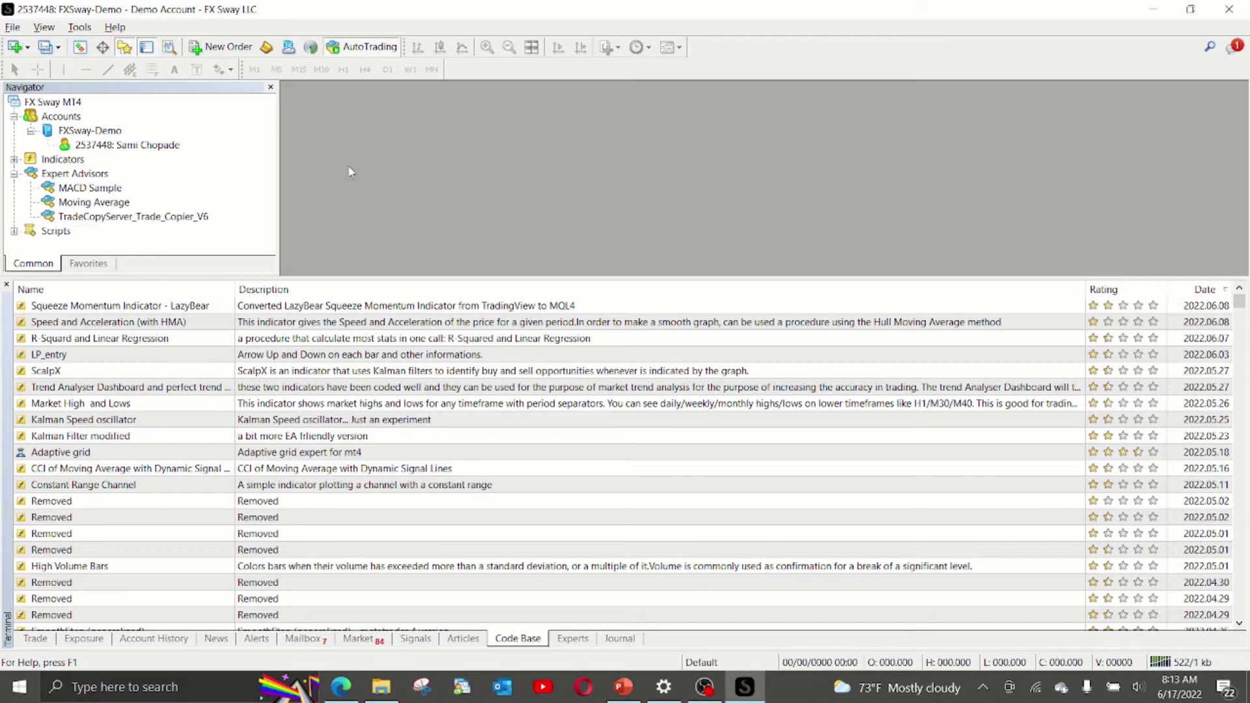
# Switch AutoTrading on and return to the Step 5 slide in PowerPoint.
pyautogui.click(350, 52)
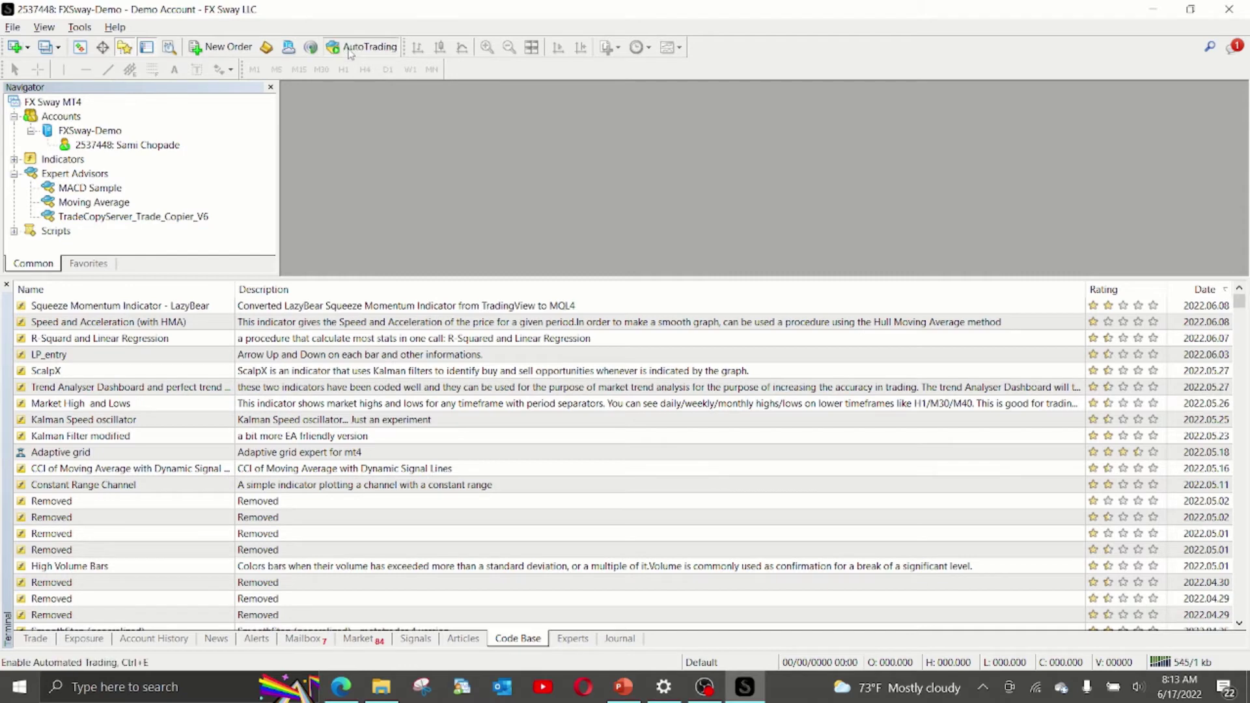
pyautogui.click(337, 54)
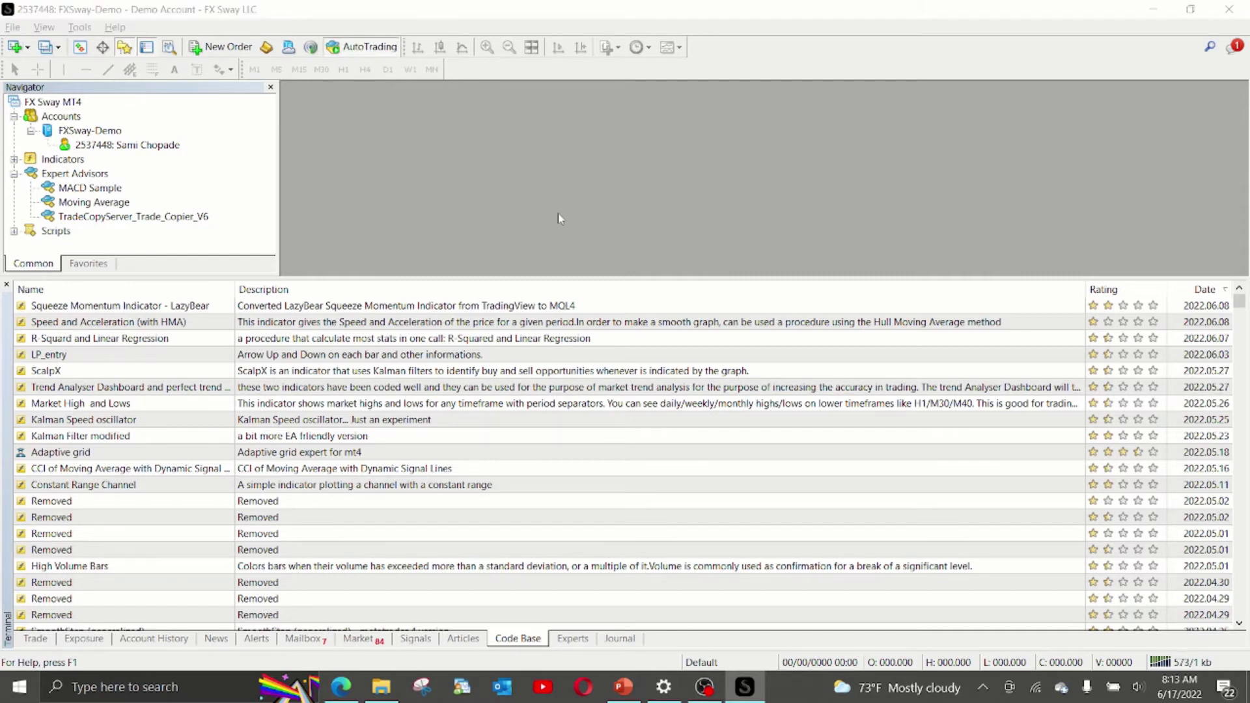
pyautogui.hotkey('alt', 'Tab')
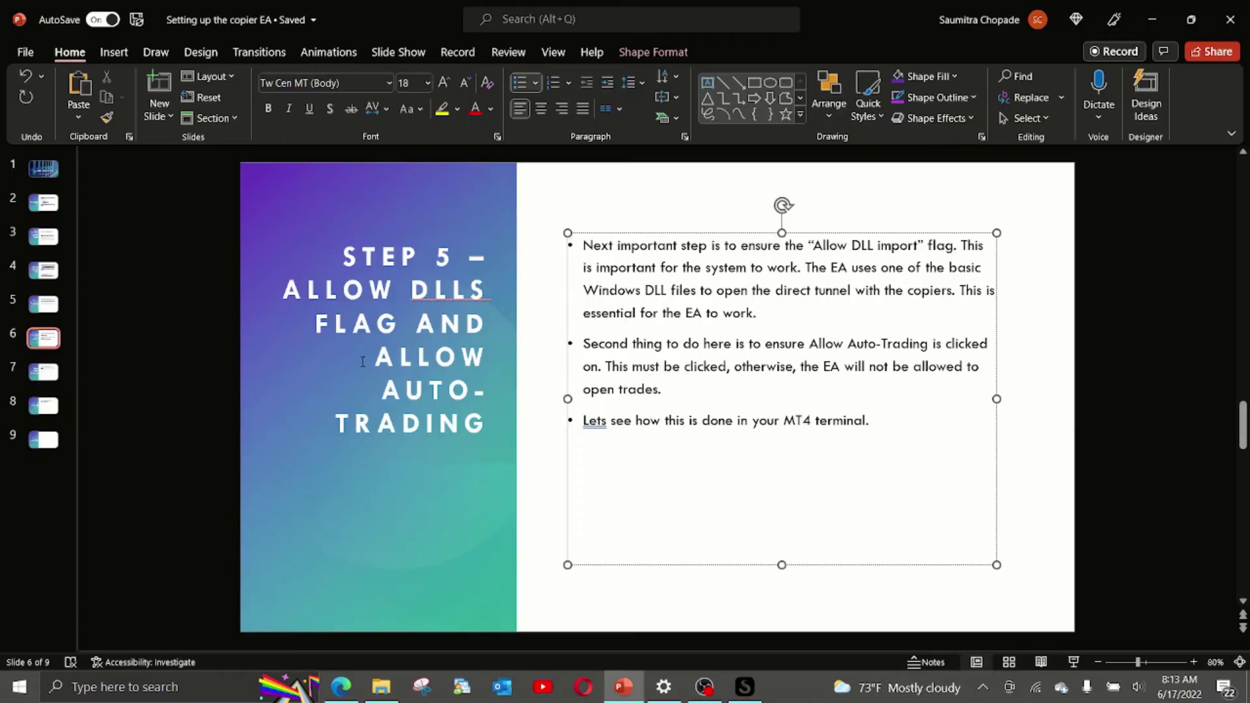
# View slide 7, 'Step 6 – Update Market Watch Window and History Tab', then return to MT4.
pyautogui.click(43, 371)
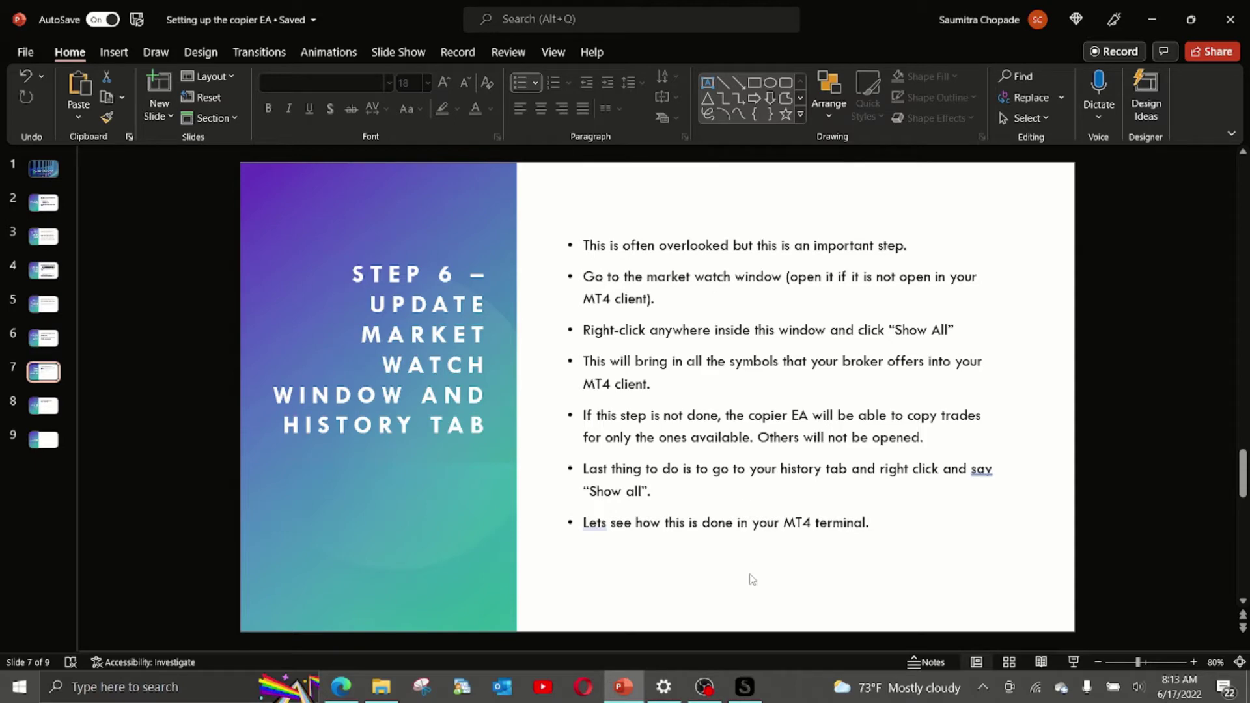
pyautogui.click(743, 685)
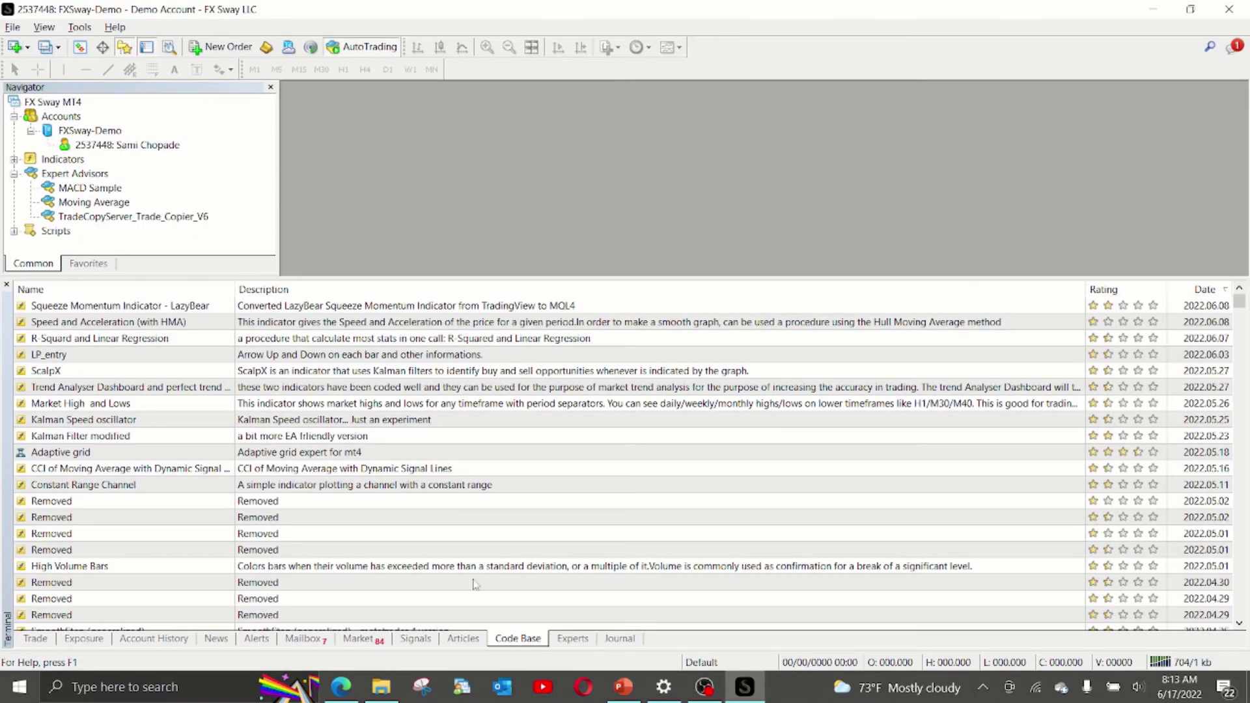
# Show Market Watch with all broker symbols listed via Show All, then go back to PowerPoint.
pyautogui.click(79, 49)
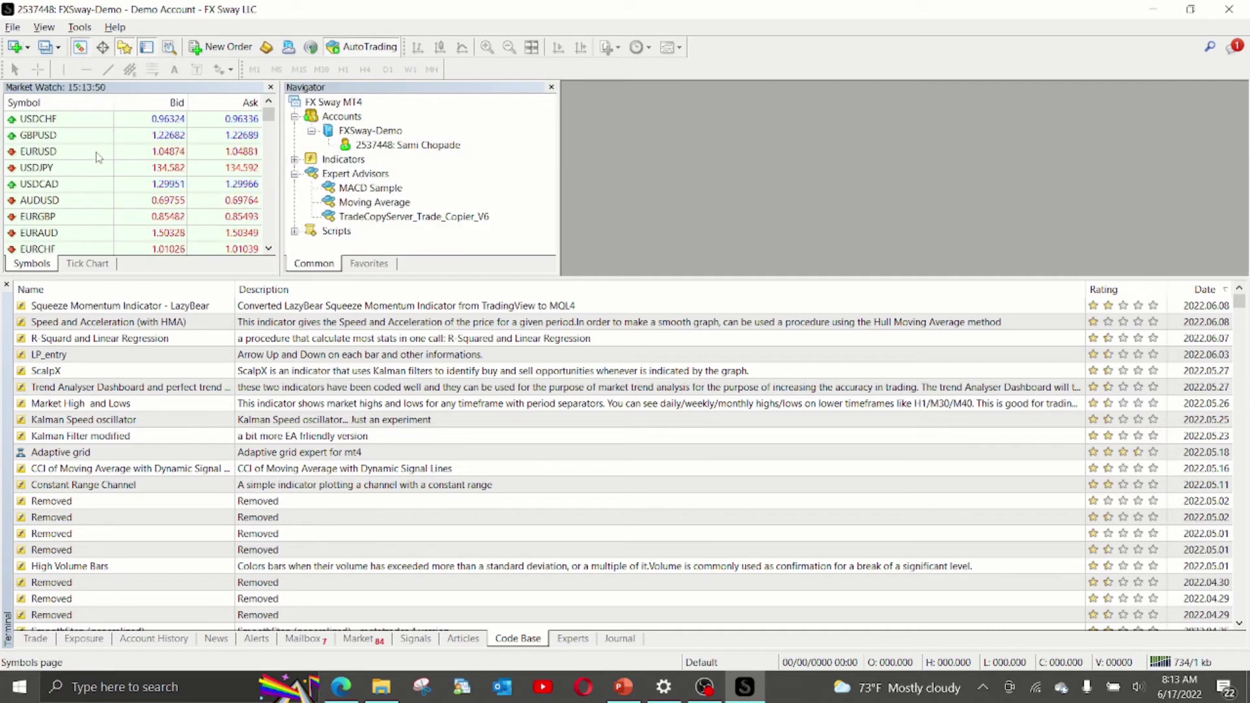
pyautogui.rightClick(97, 153)
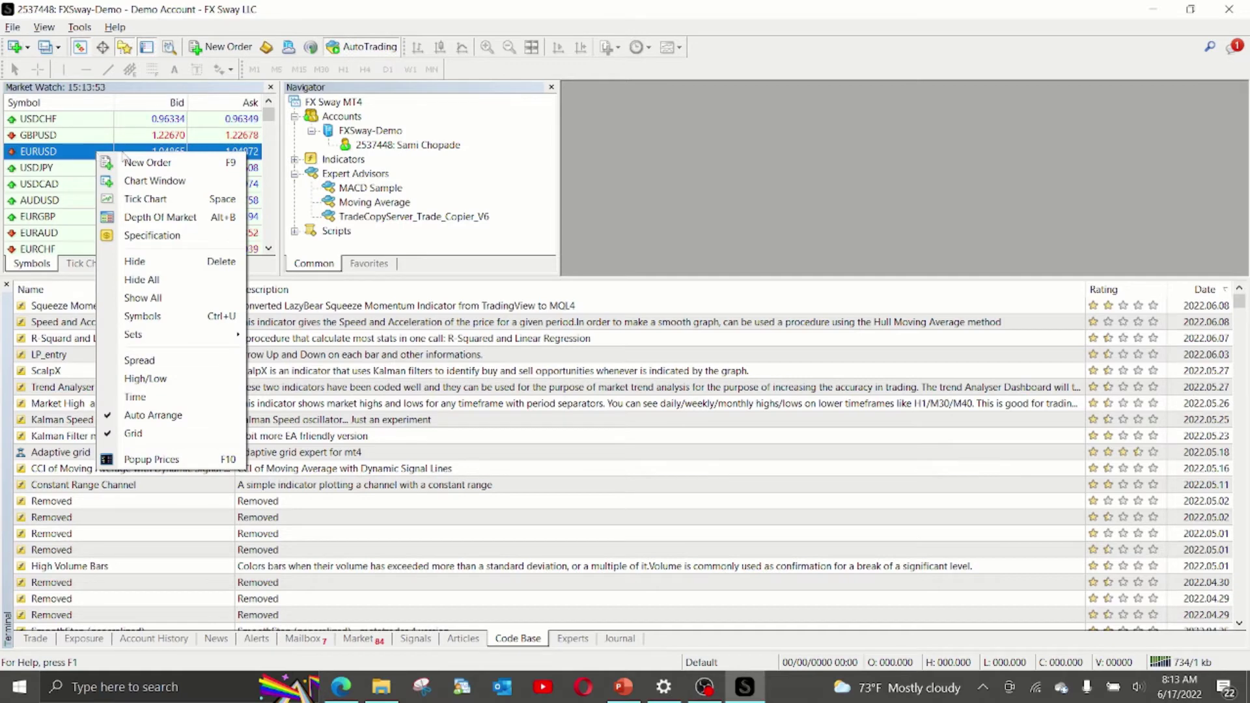
pyautogui.click(155, 299)
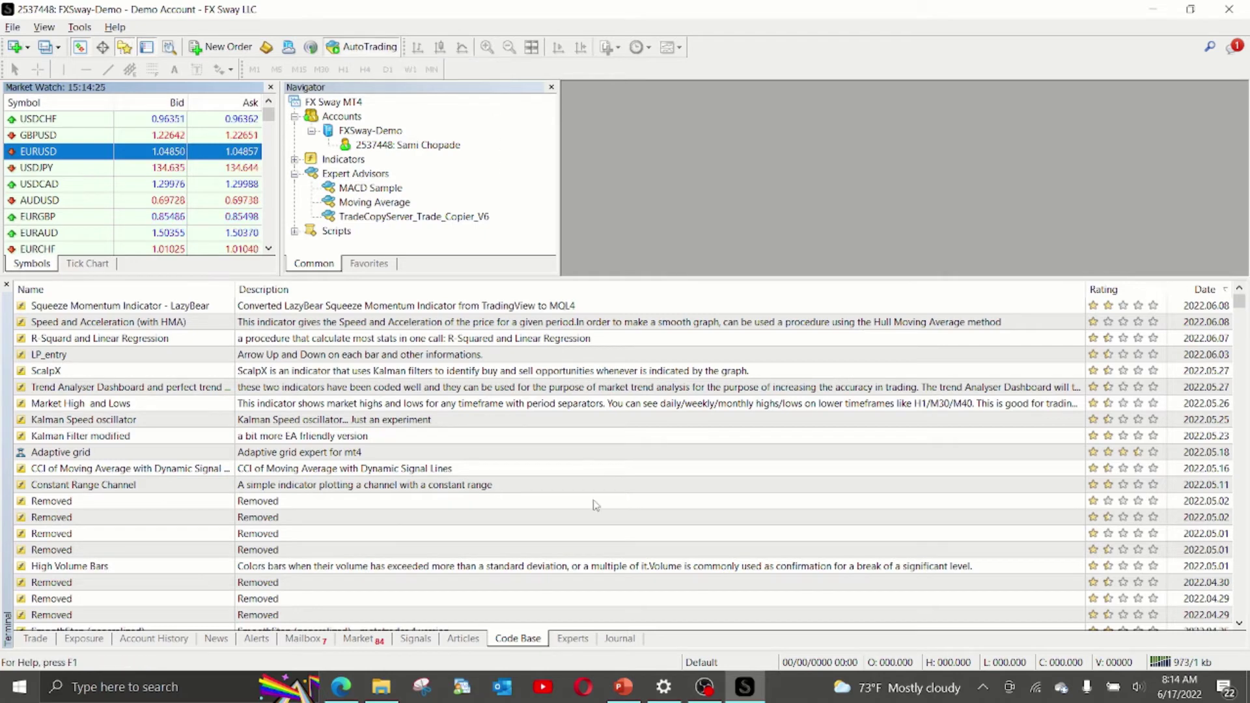
pyautogui.click(625, 689)
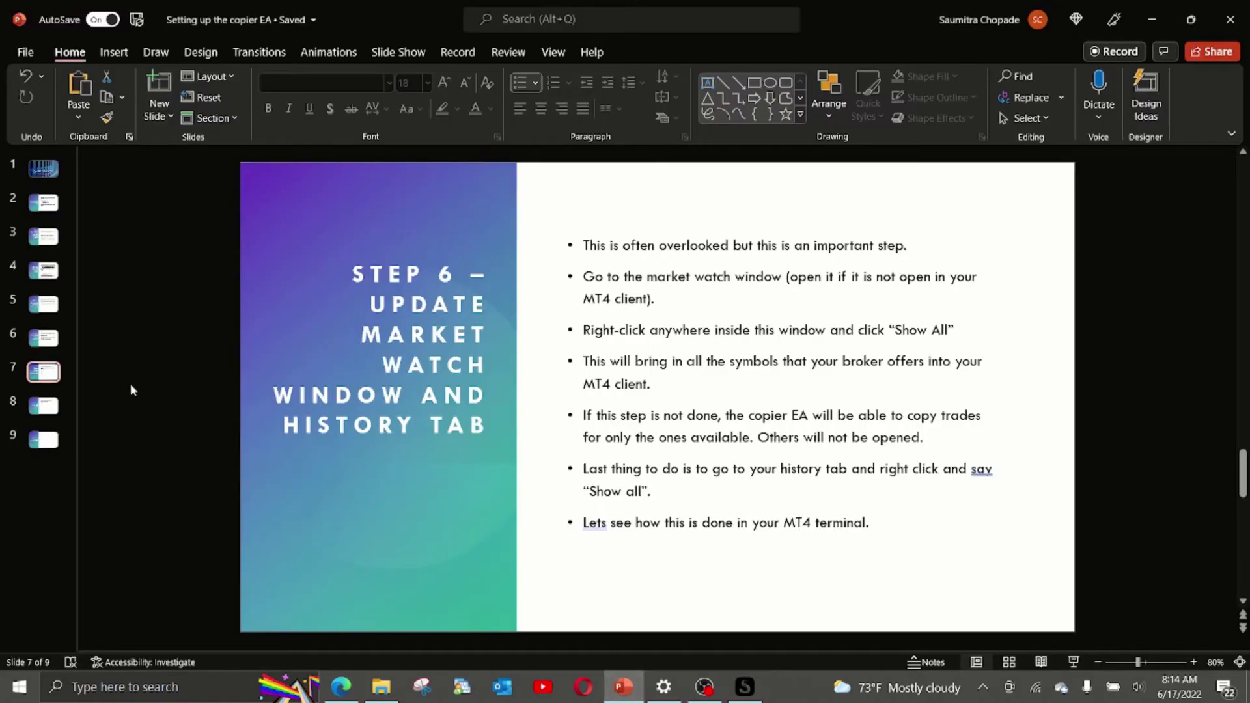
# View slide 8, 'Step 7 – Load the EA on the Chart', then switch to the Download EAs page.
pyautogui.click(54, 409)
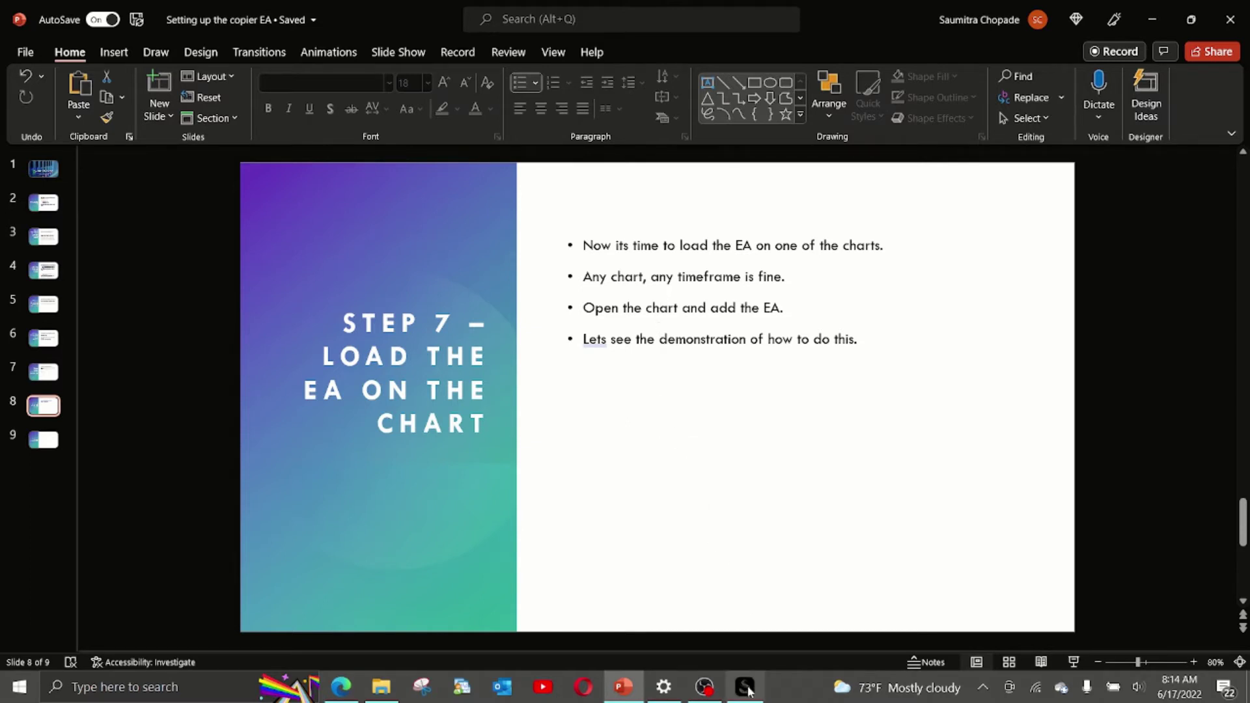
pyautogui.moveTo(747, 695)
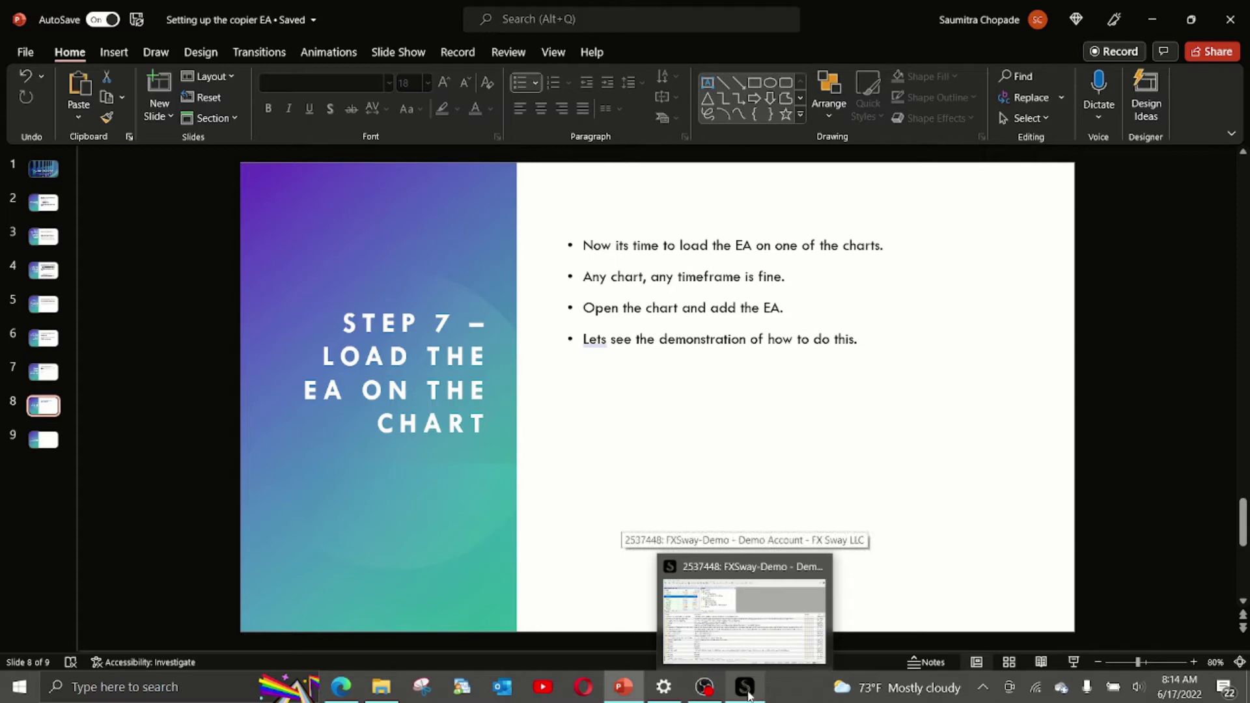
pyautogui.click(340, 693)
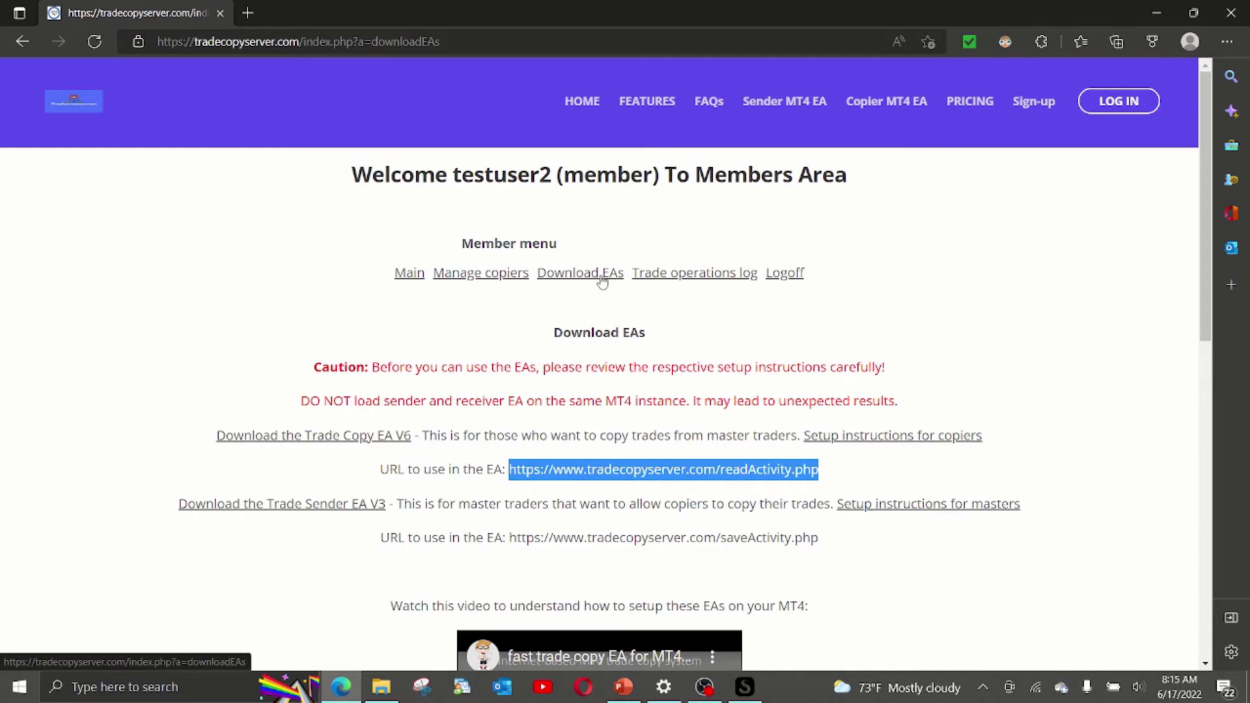
# Download Trade Copy EA V6 and open its zip archive in File Explorer.
pyautogui.click(357, 441)
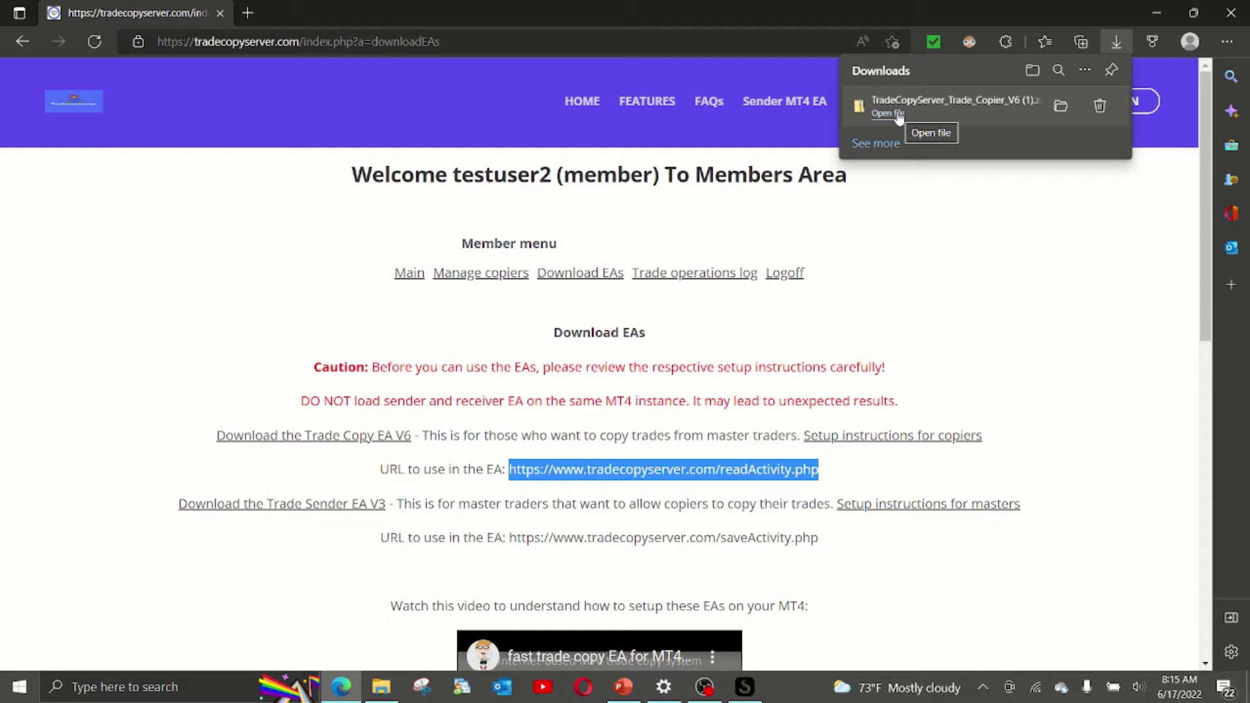
pyautogui.click(899, 115)
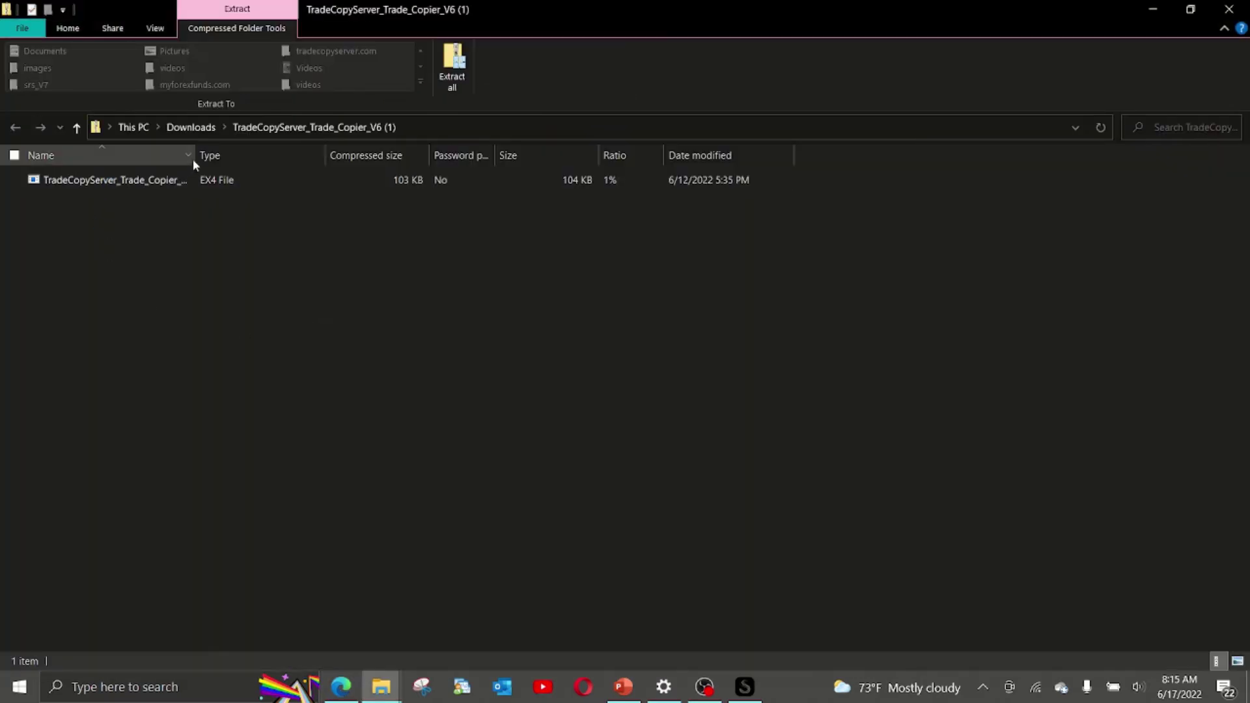
# Check the EA file's full name in the archive, then open MT4's data folder.
pyautogui.moveTo(195, 161); pyautogui.dragTo(333, 156)
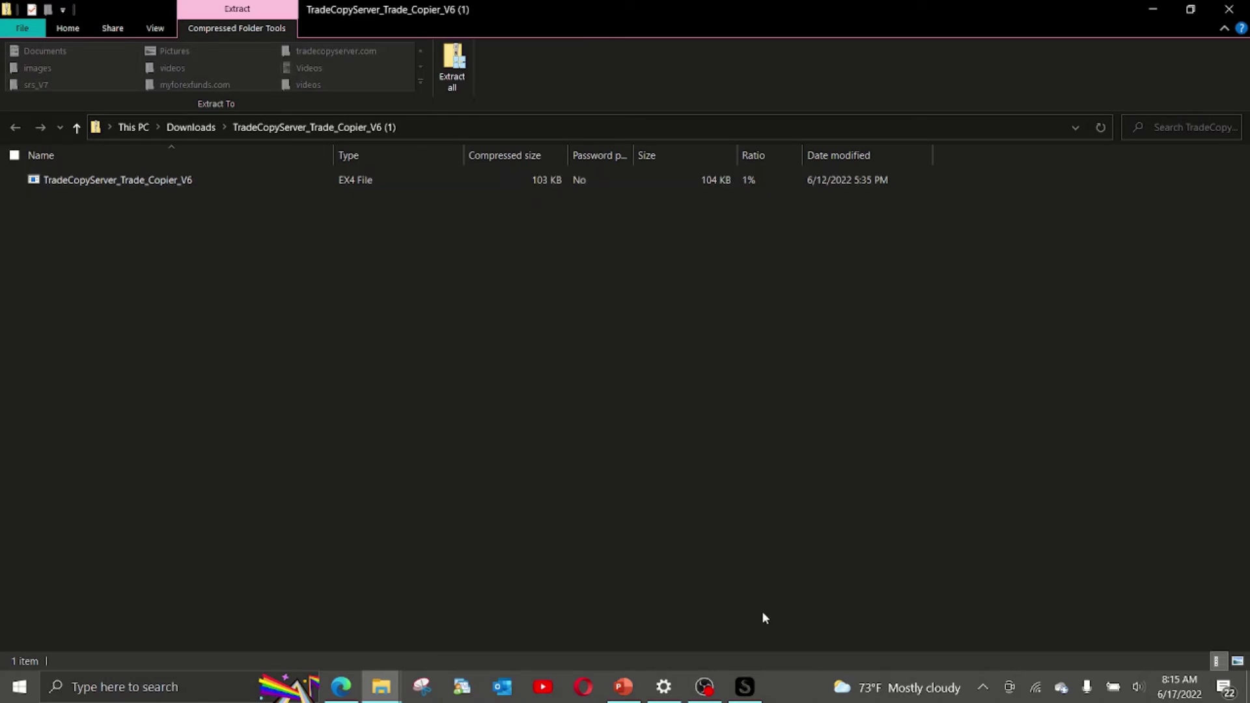
pyautogui.click(744, 687)
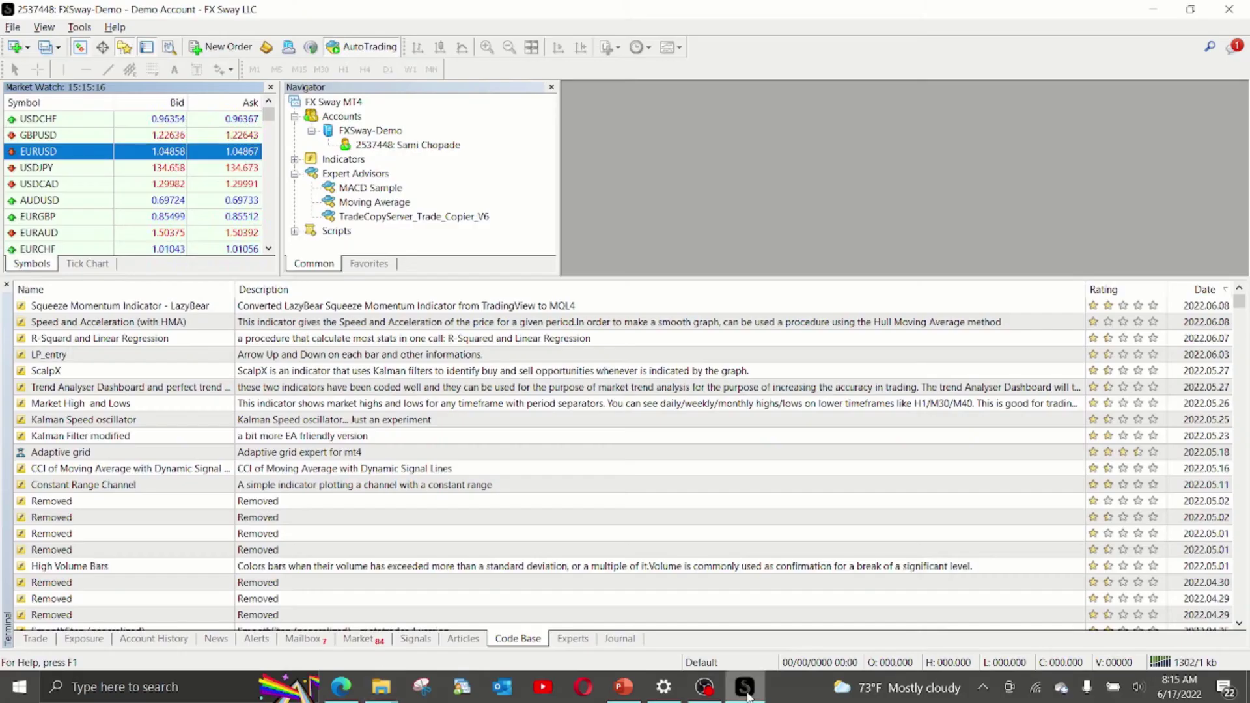
pyautogui.click(12, 26)
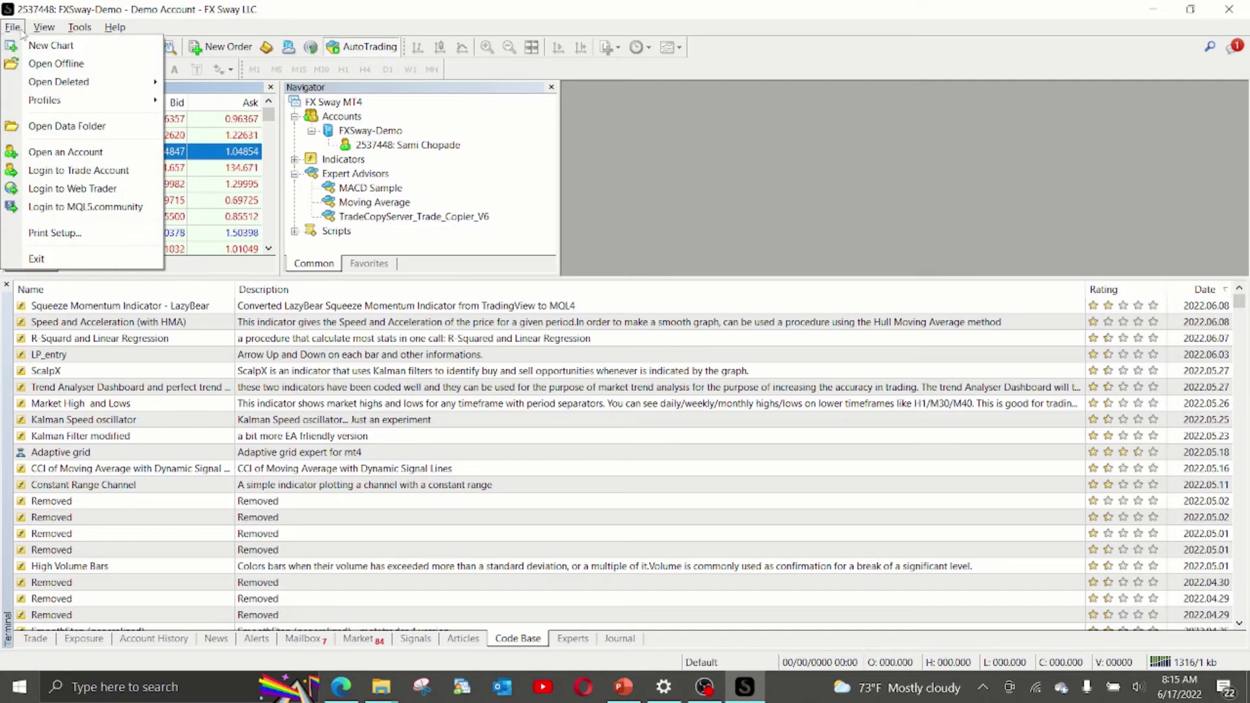
pyautogui.click(39, 125)
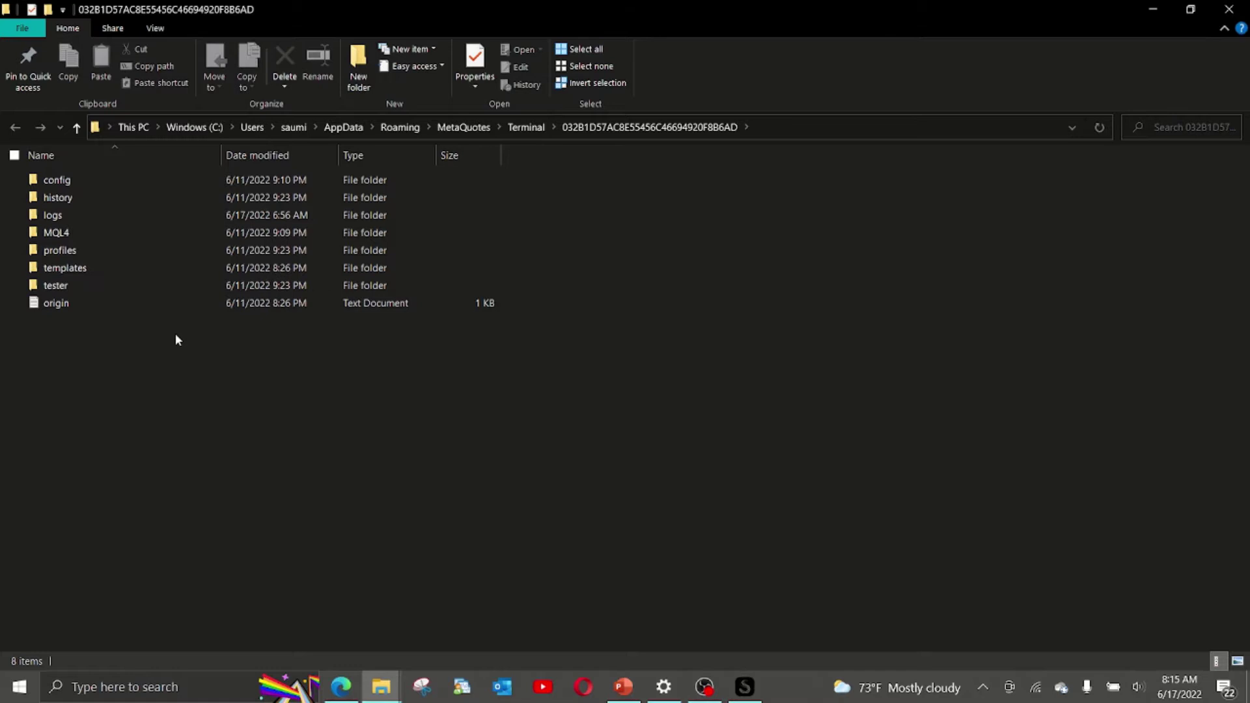
# Confirm both TradeCopyServer_Trade_Copier_V6 files are in MQL4\Experts, then return to MT4.
pyautogui.click(80, 234)
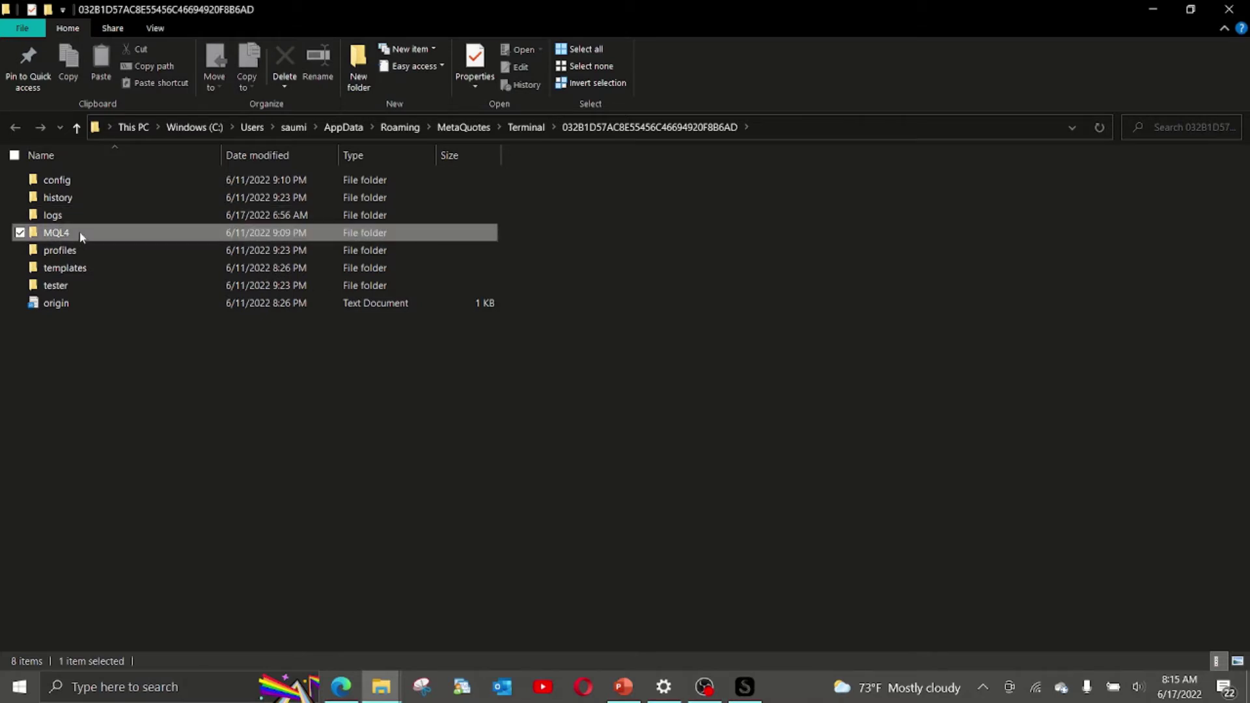
pyautogui.doubleClick(80, 233)
pyautogui.doubleClick(70, 182)
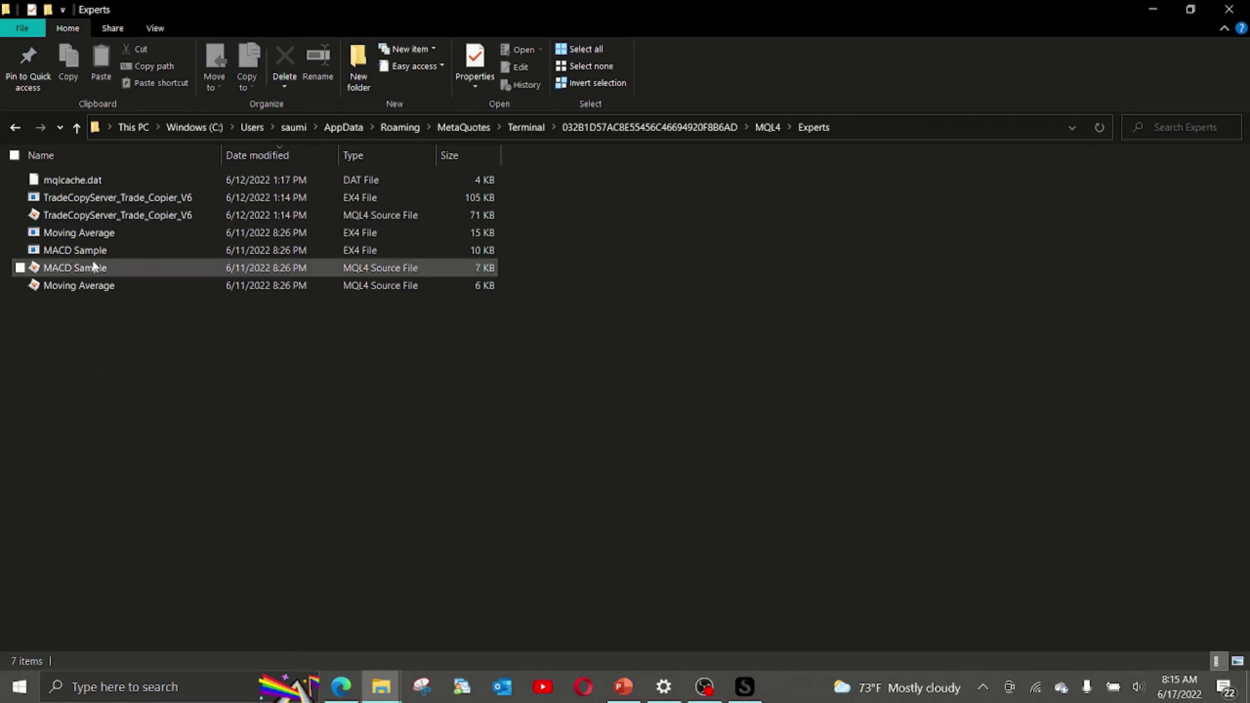
pyautogui.click(89, 220)
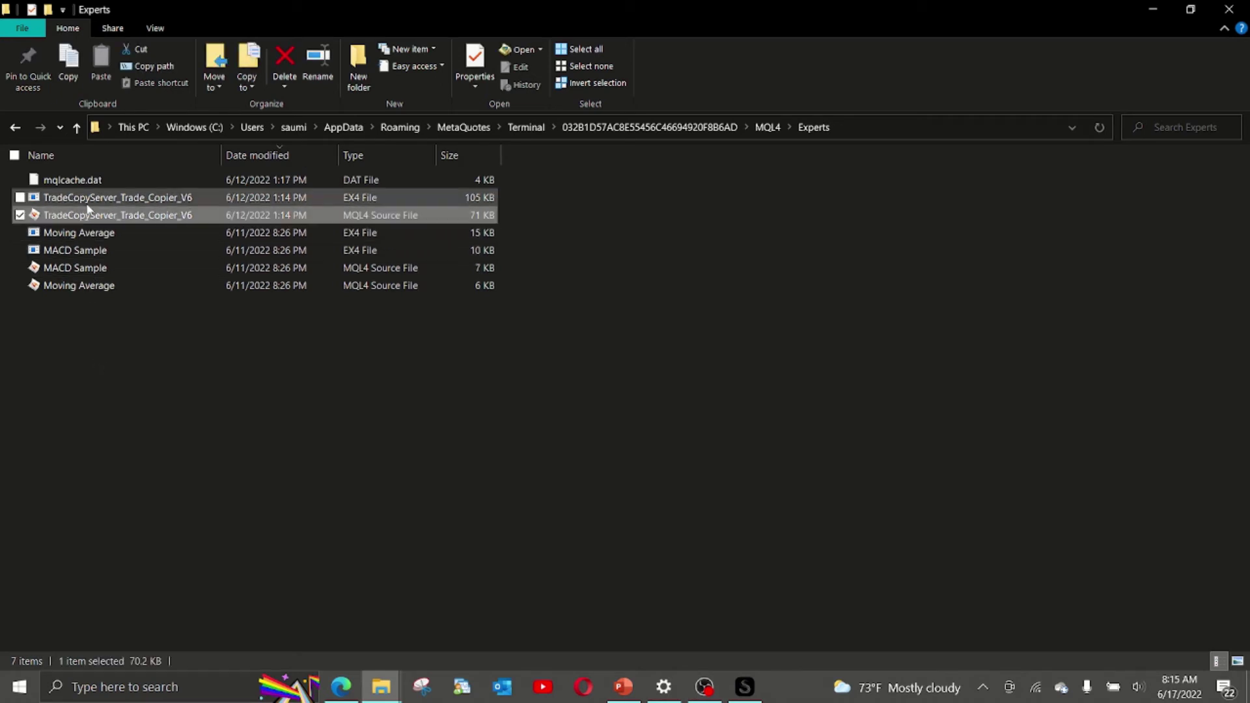
pyautogui.click(89, 207)
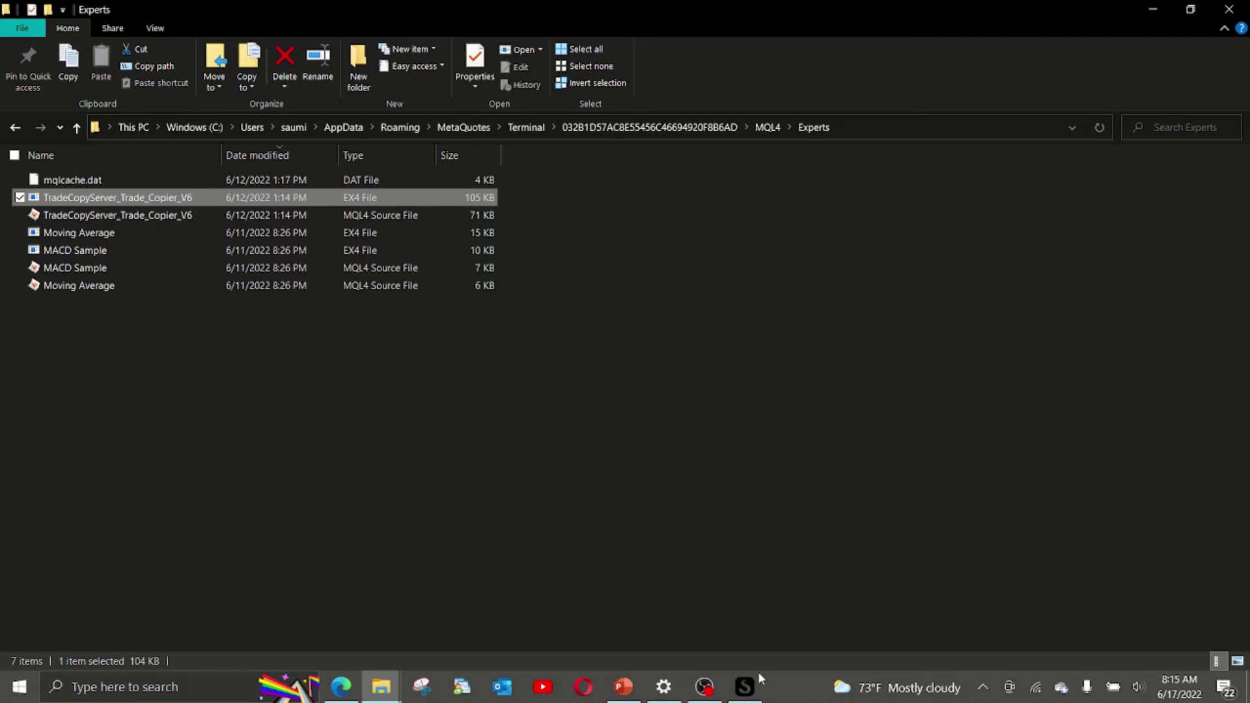
pyautogui.click(746, 687)
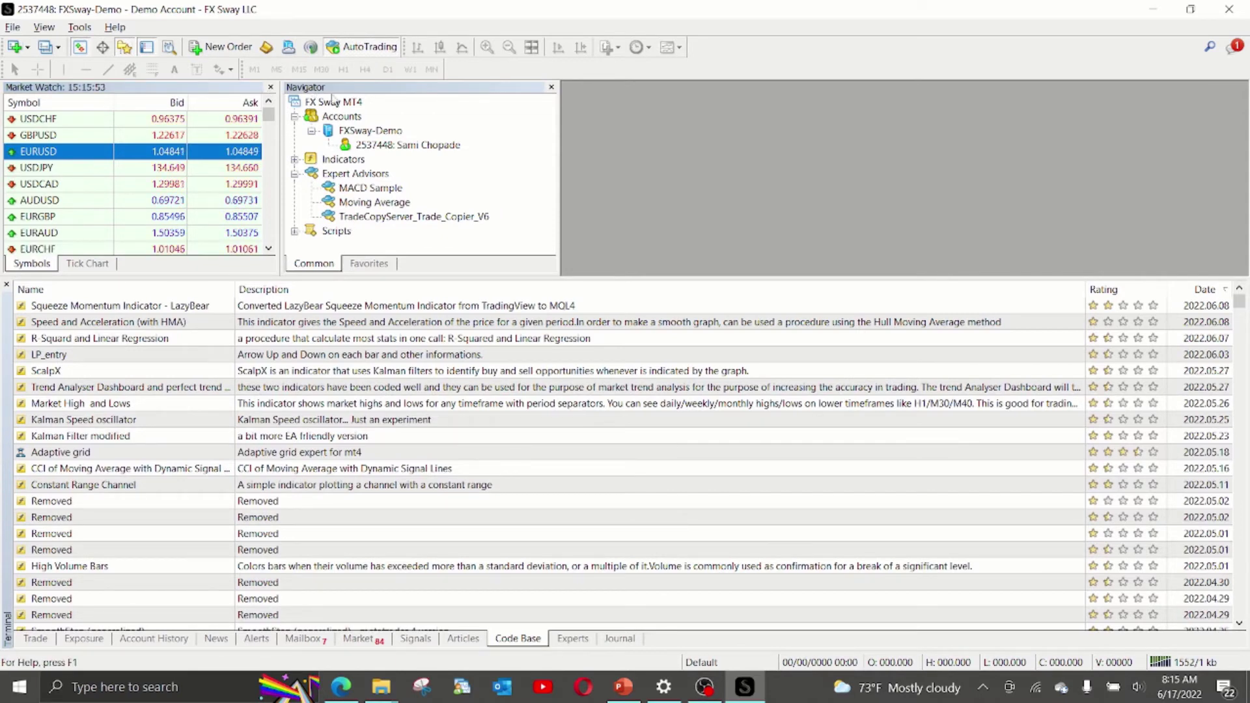
# Refresh the Navigator's Expert Advisors list and select TradeCopyServer_Trade_Copier_V6.
pyautogui.click(129, 51)
pyautogui.click(125, 51)
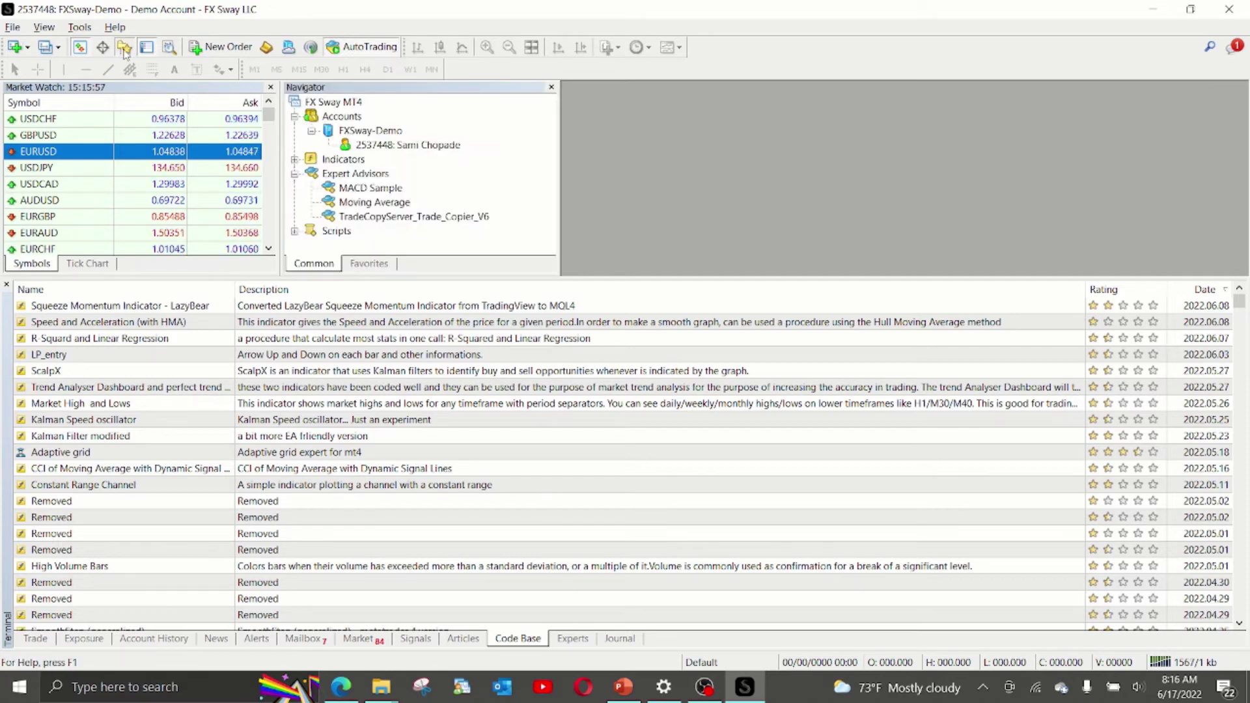
pyautogui.rightClick(339, 175)
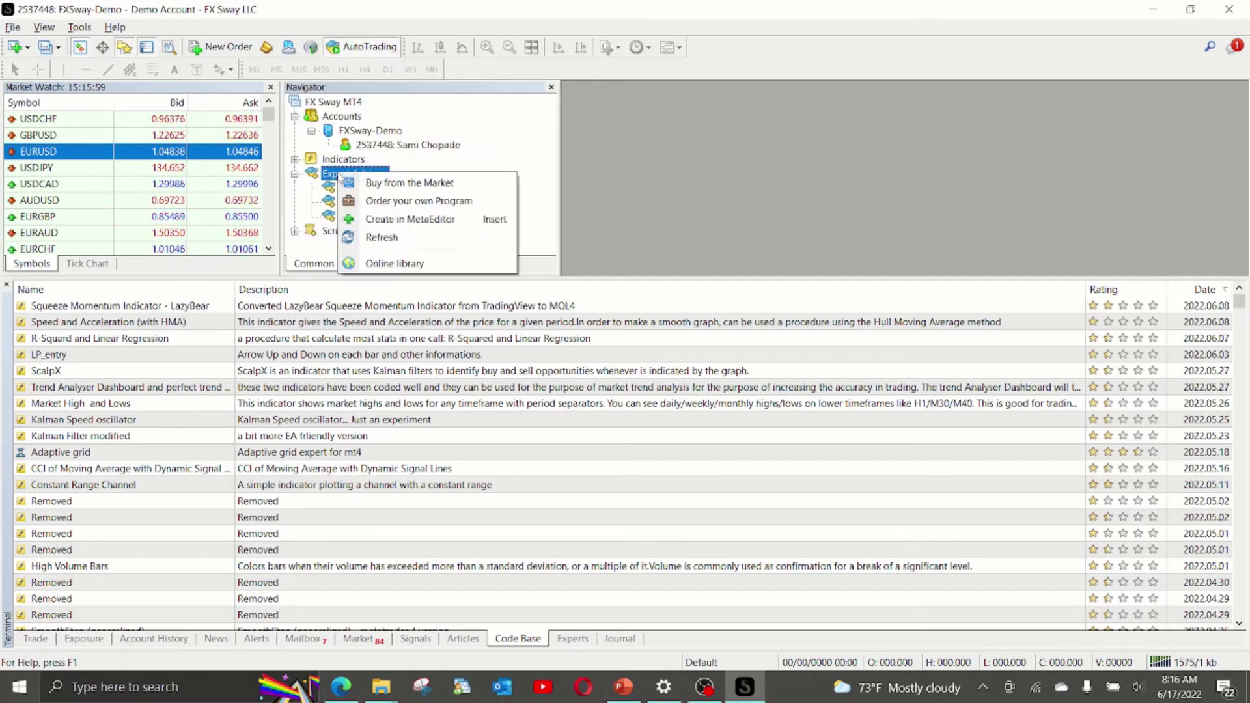
pyautogui.click(388, 238)
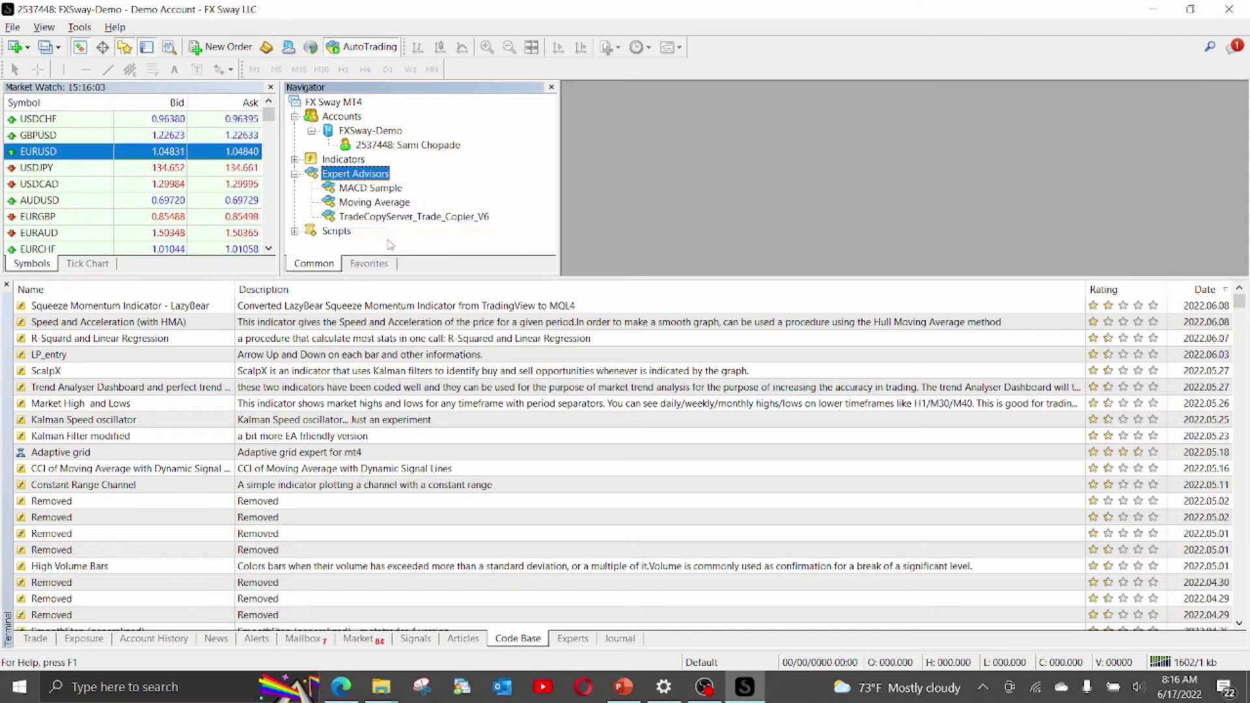
pyautogui.click(376, 222)
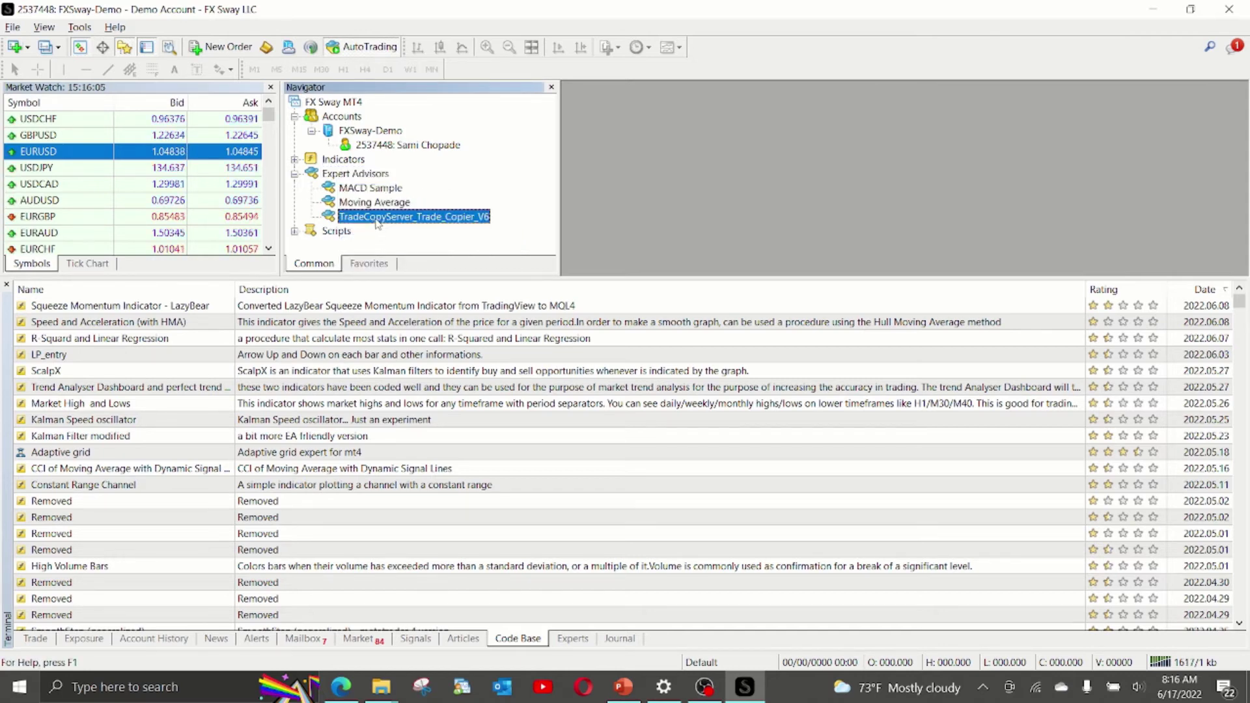
# Open and maximise a new USDCHF H1 chart, then drop the copier EA onto it.
pyautogui.click(22, 50)
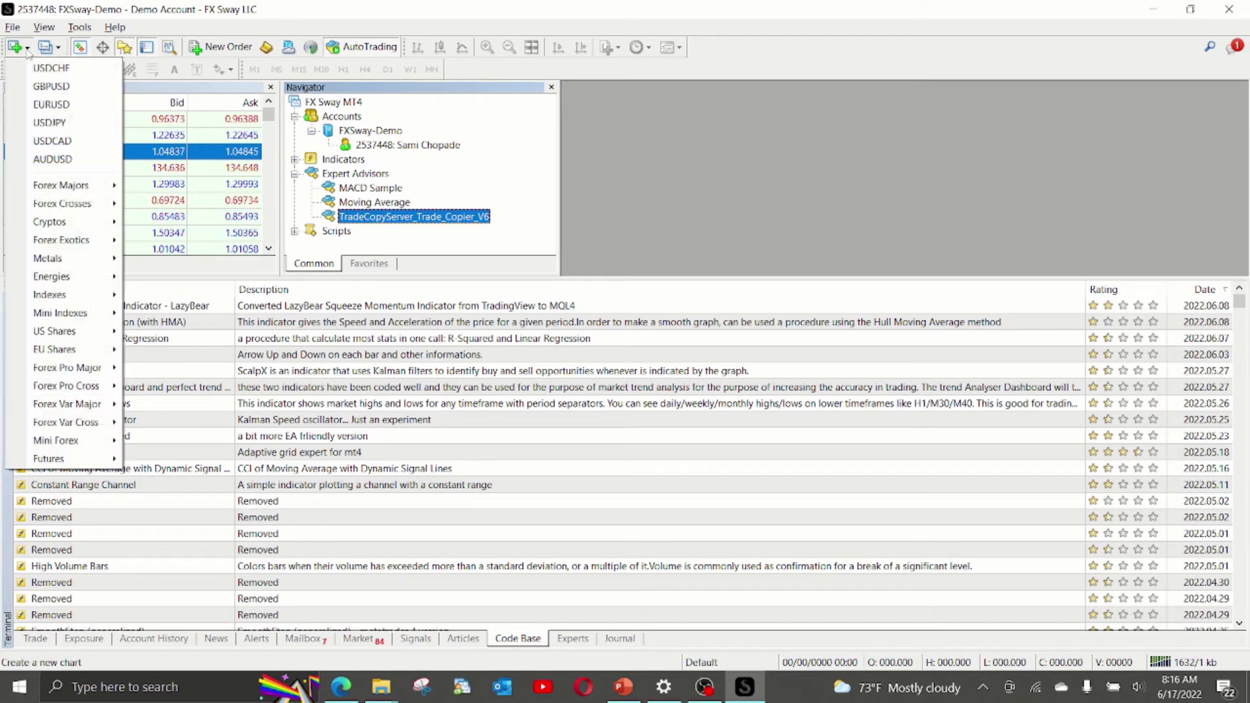
pyautogui.click(29, 67)
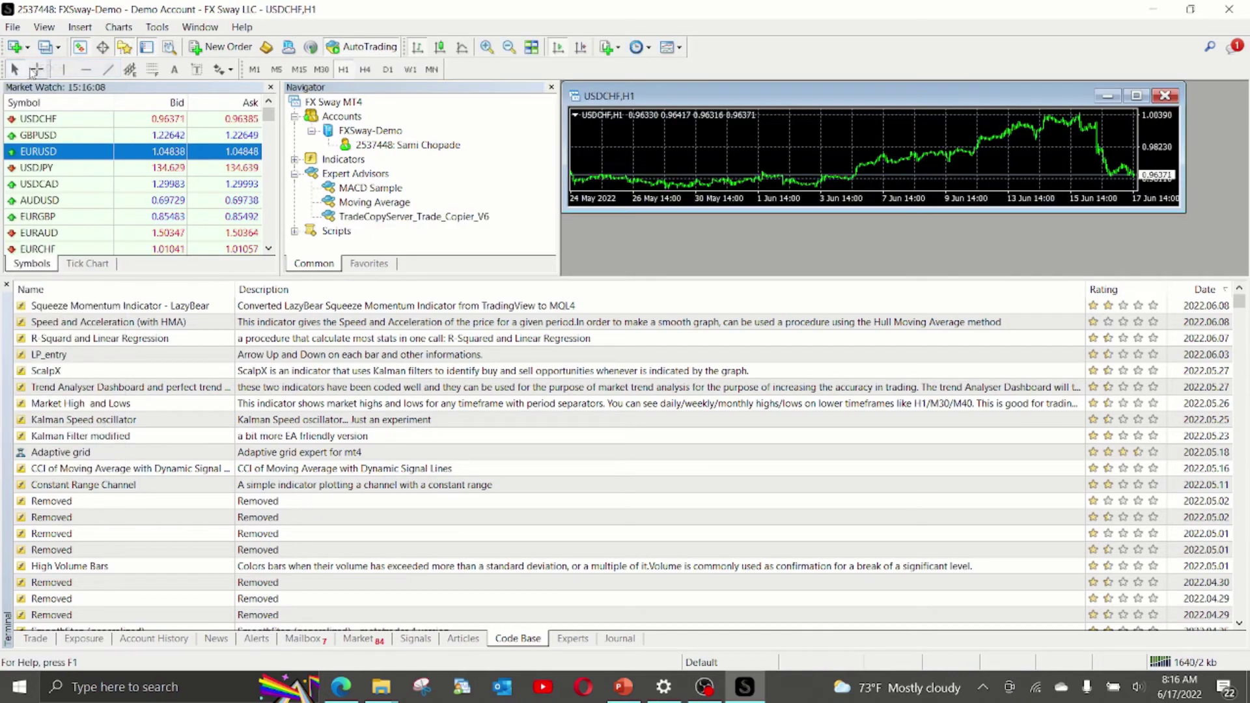
pyautogui.doubleClick(701, 101)
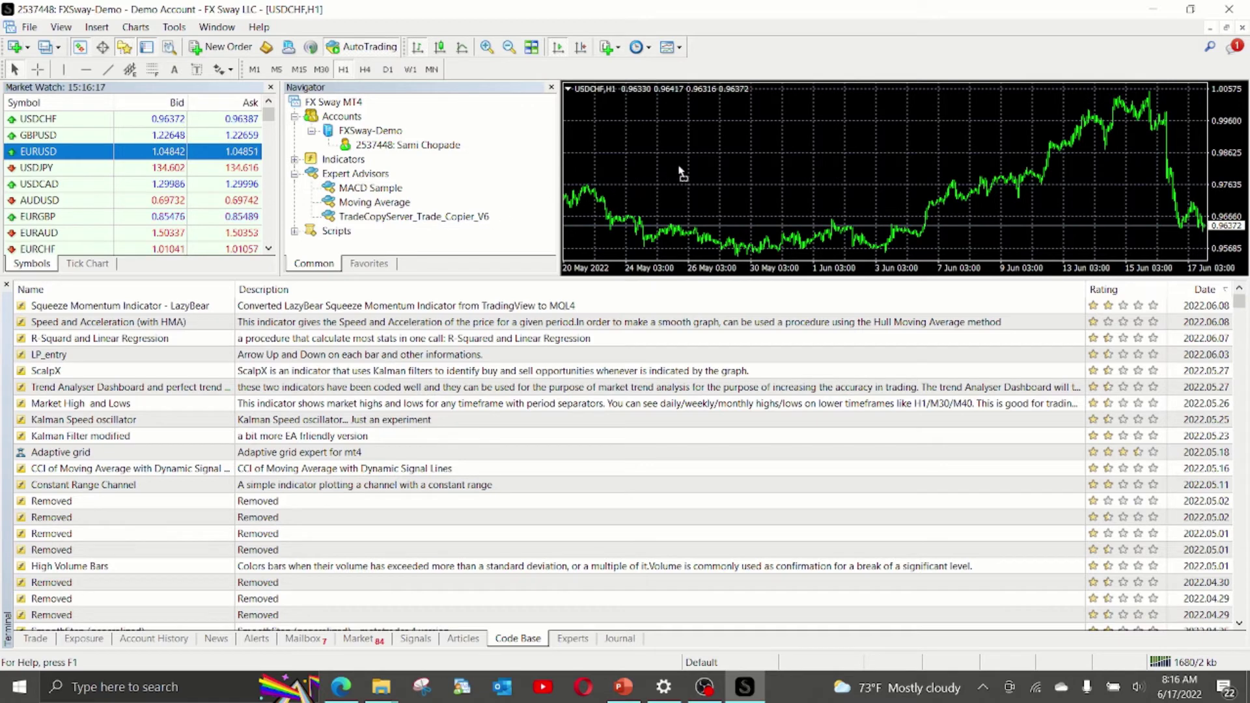
pyautogui.moveTo(681, 173); pyautogui.dragTo(681, 174)
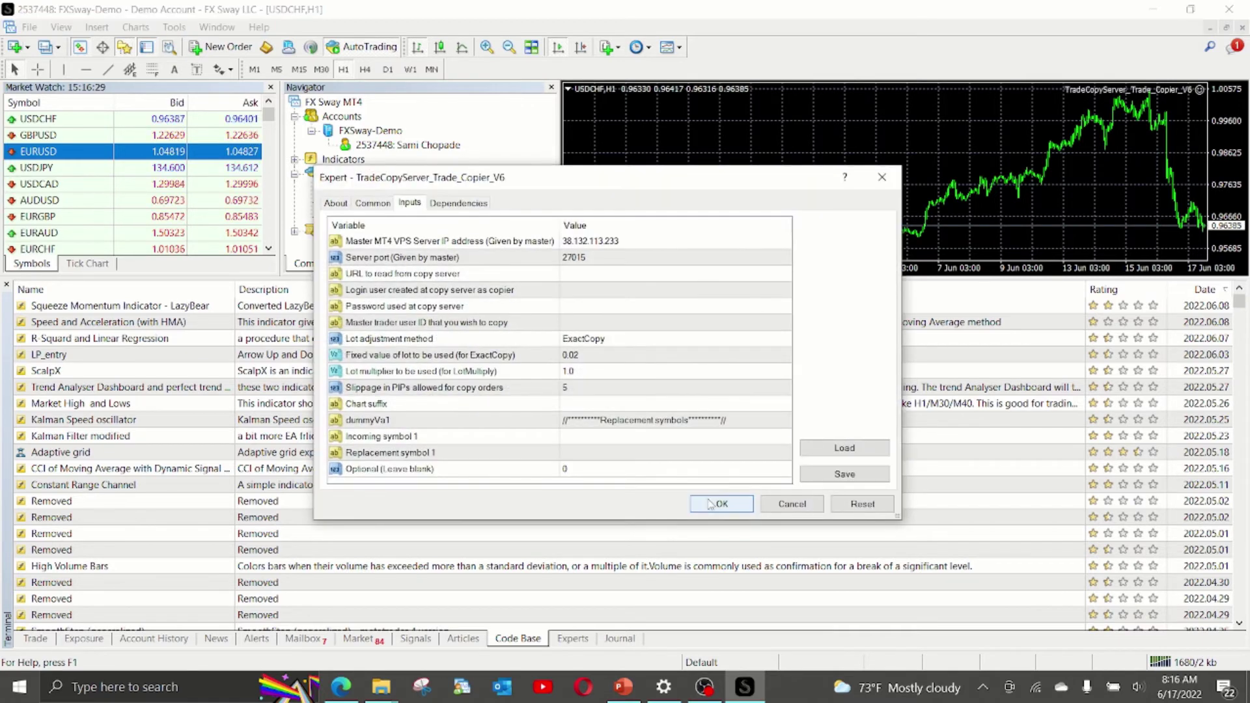
# Review the EA's About details, then tick Allow live trading on the Common tab.
pyautogui.click(336, 203)
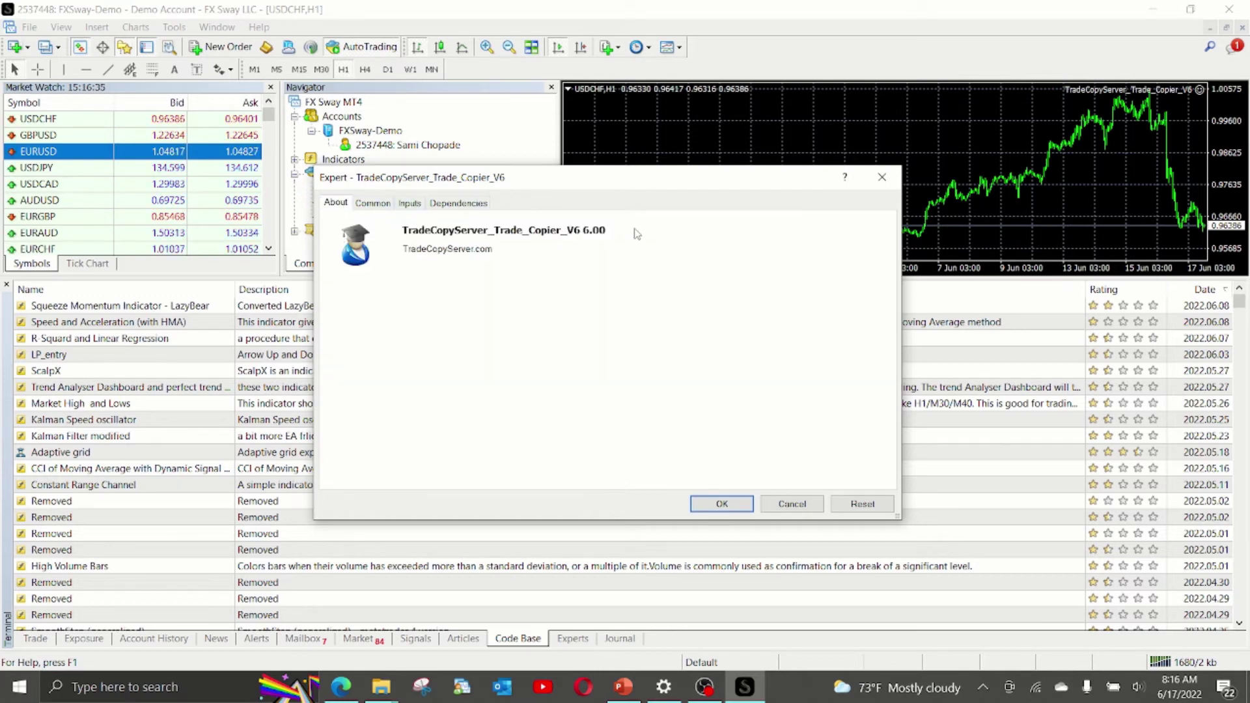
pyautogui.click(372, 203)
pyautogui.click(339, 335)
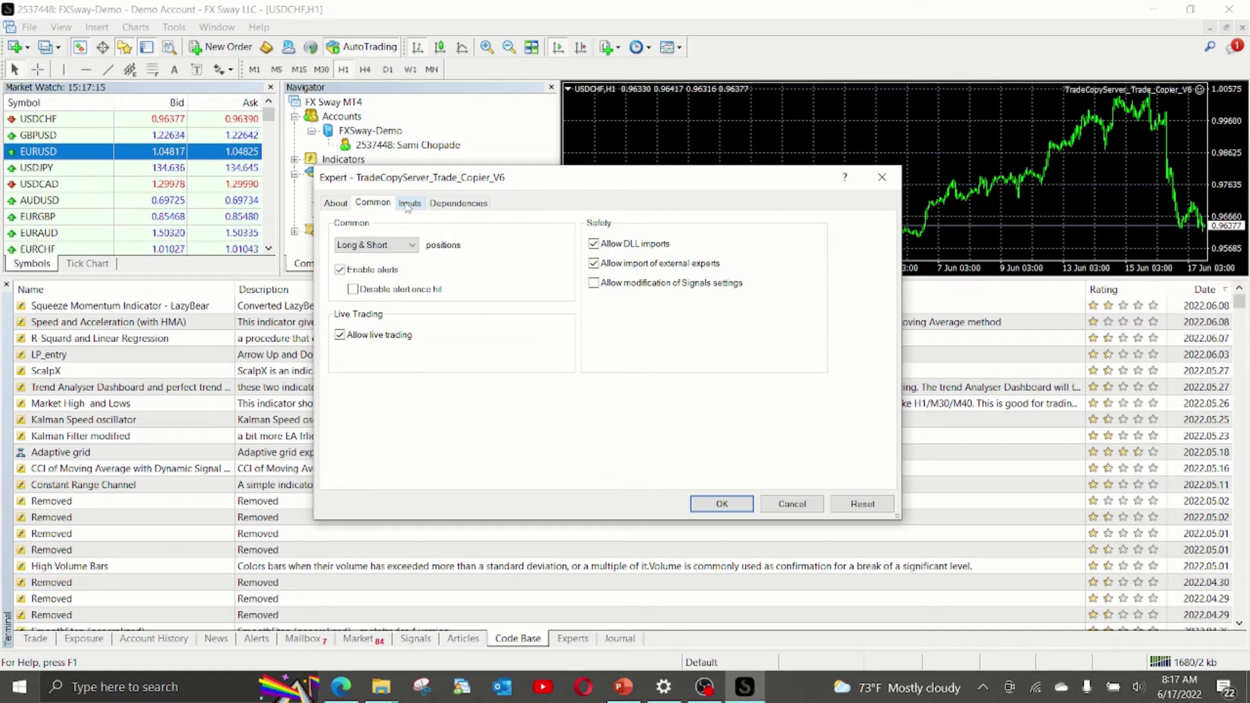
# Return to the EA's Inputs in an enlarged dialog, select the master server IP row, then bring PowerPoint forward.
pyautogui.click(408, 206)
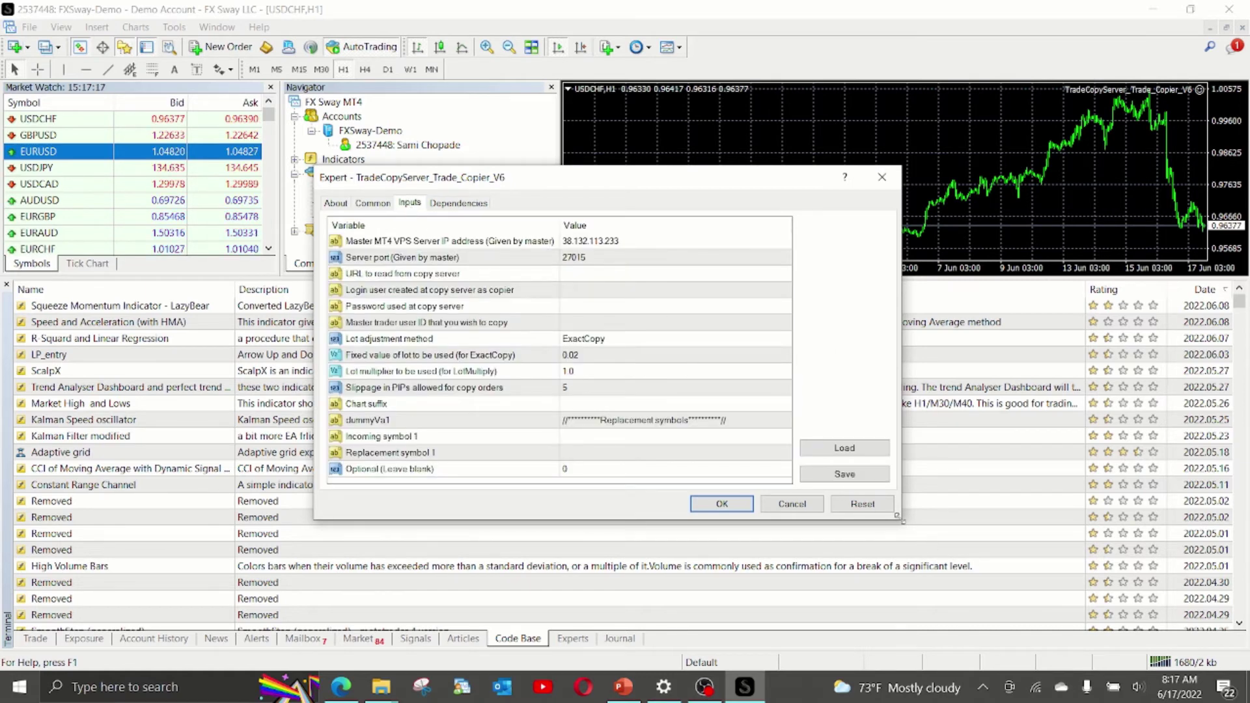
pyautogui.moveTo(900, 518); pyautogui.dragTo(1068, 641)
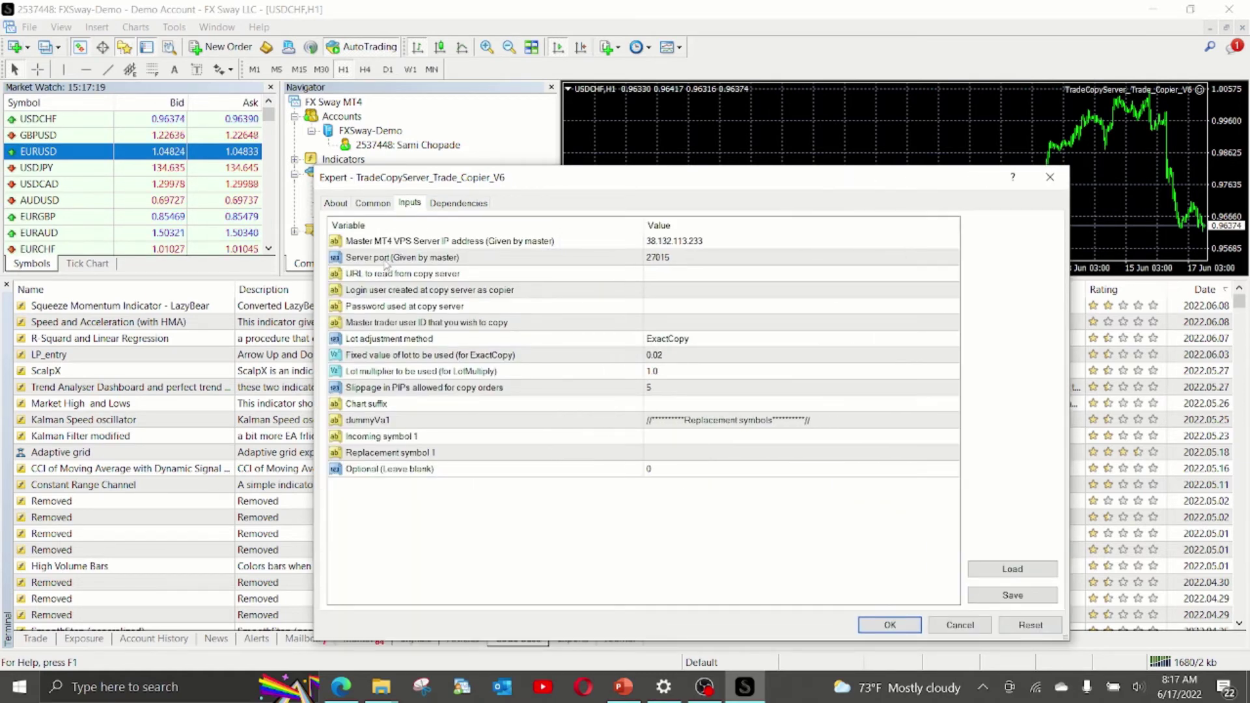
pyautogui.click(384, 244)
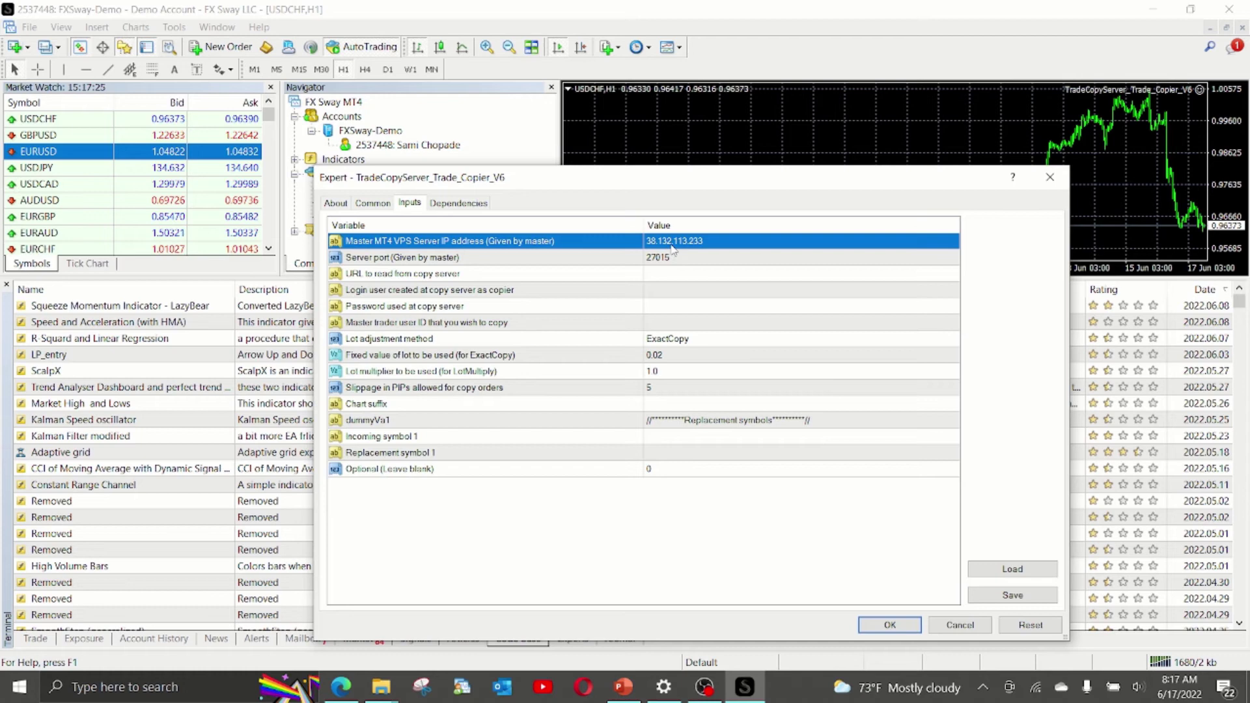
pyautogui.click(624, 687)
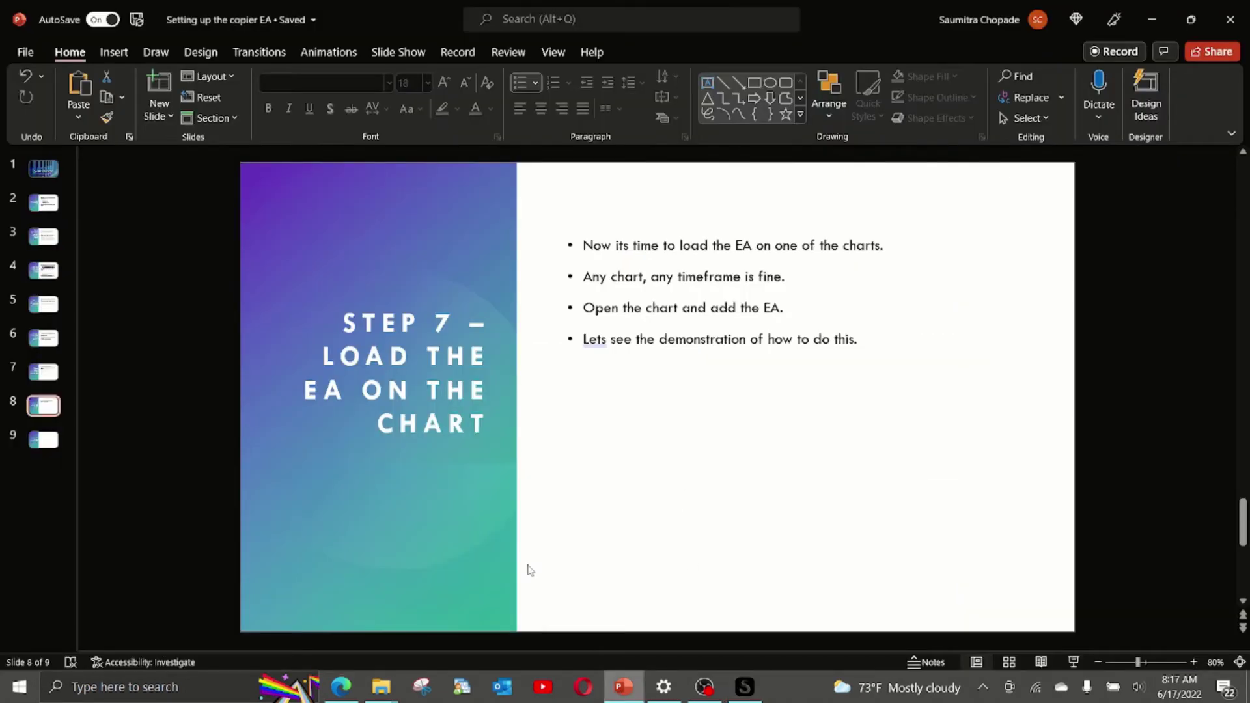
# On the Step 3 slide, highlight the master's IP 38.132.113.233 and port 27015.
pyautogui.click(44, 205)
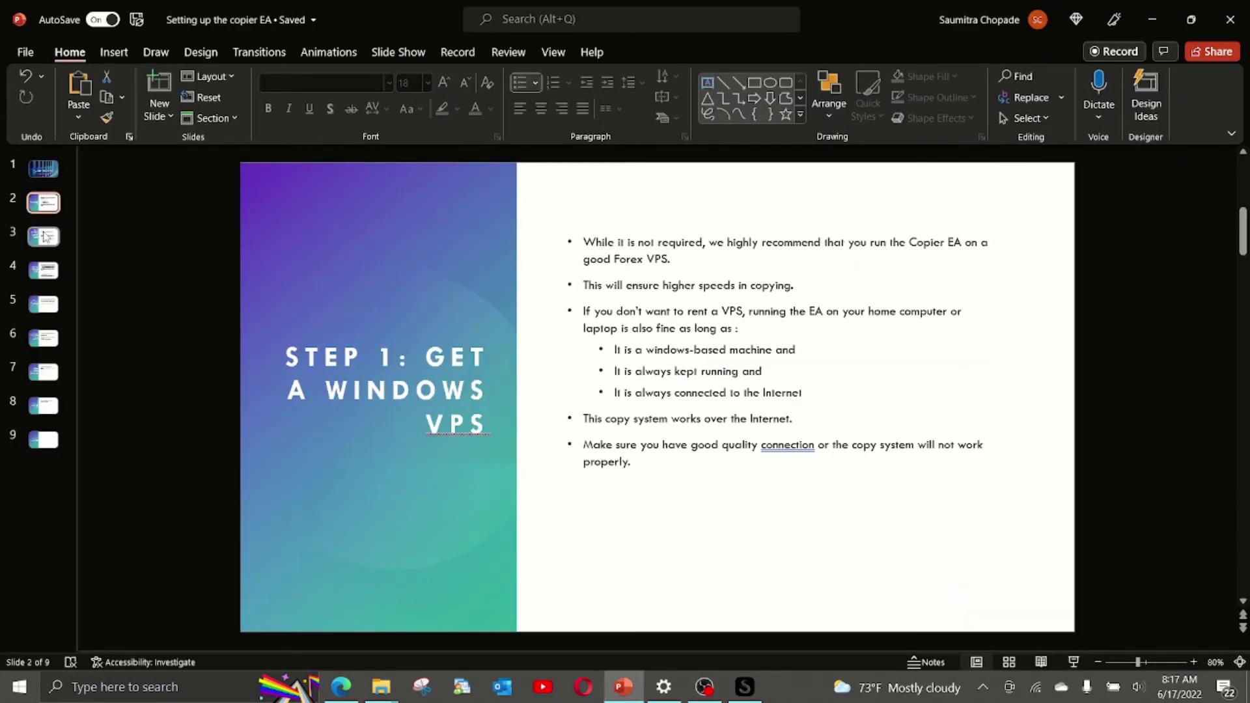
pyautogui.click(46, 236)
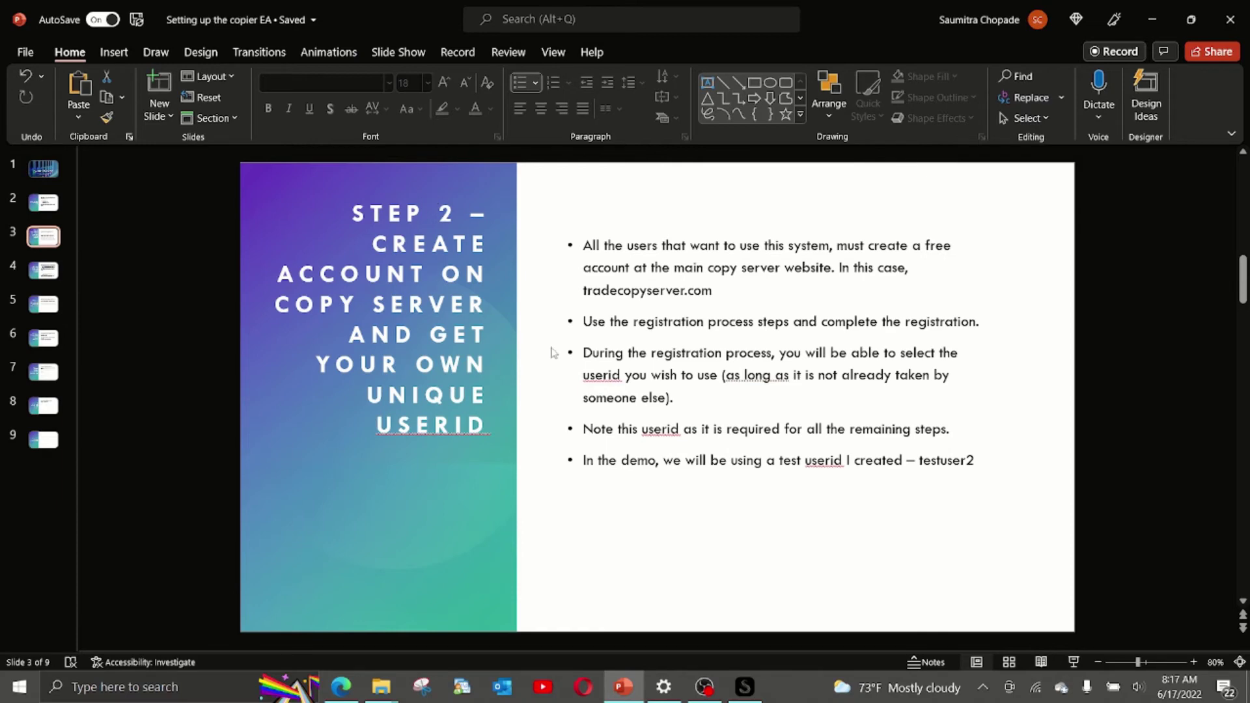
pyautogui.click(64, 270)
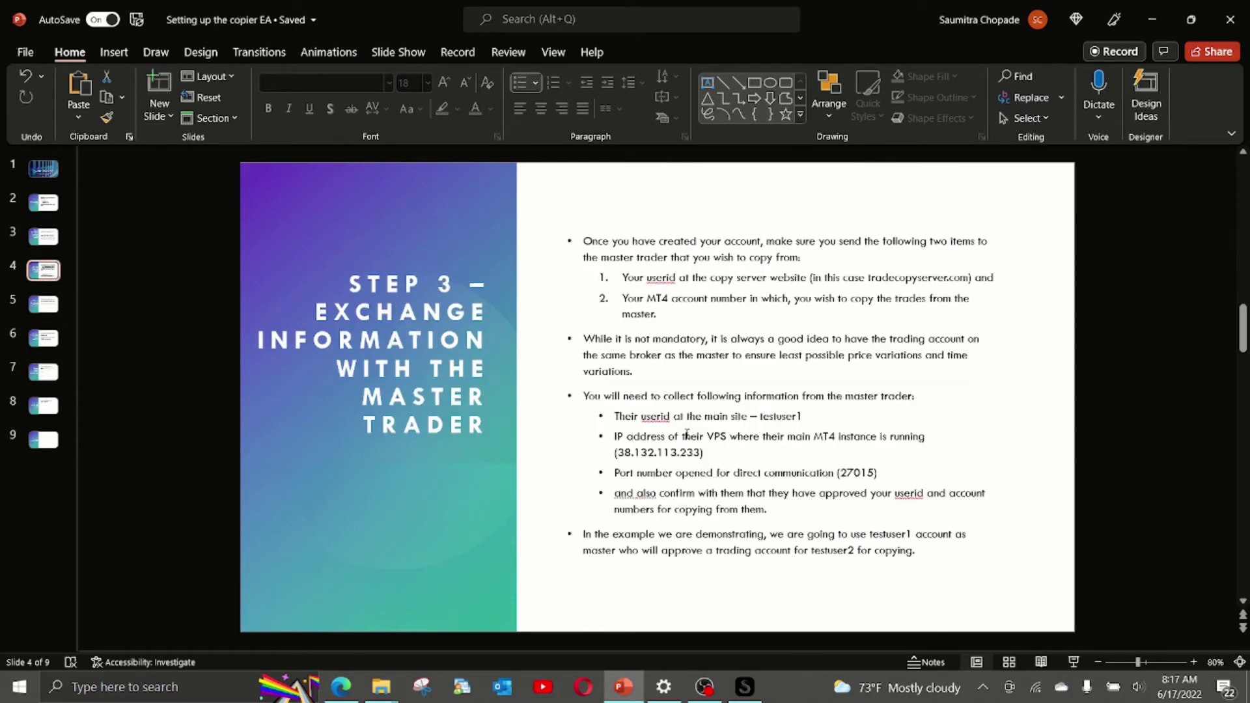
pyautogui.doubleClick(716, 450)
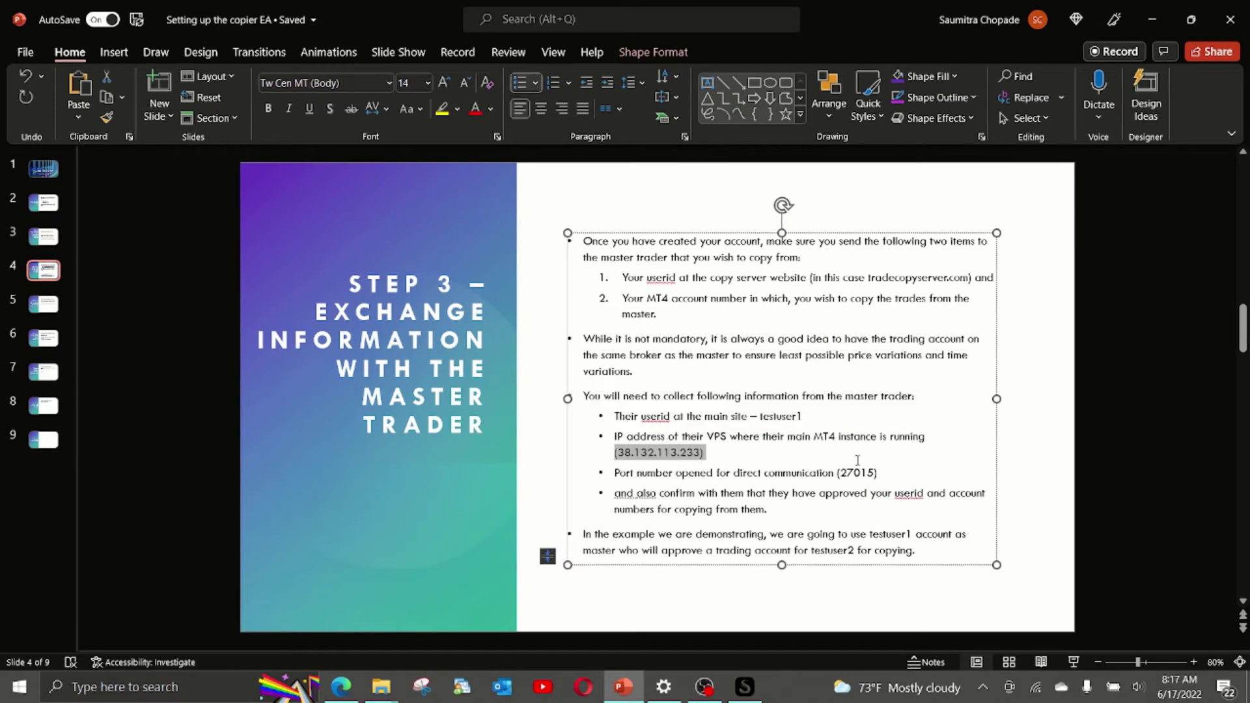
pyautogui.click(889, 474)
pyautogui.moveTo(888, 474); pyautogui.dragTo(764, 474)
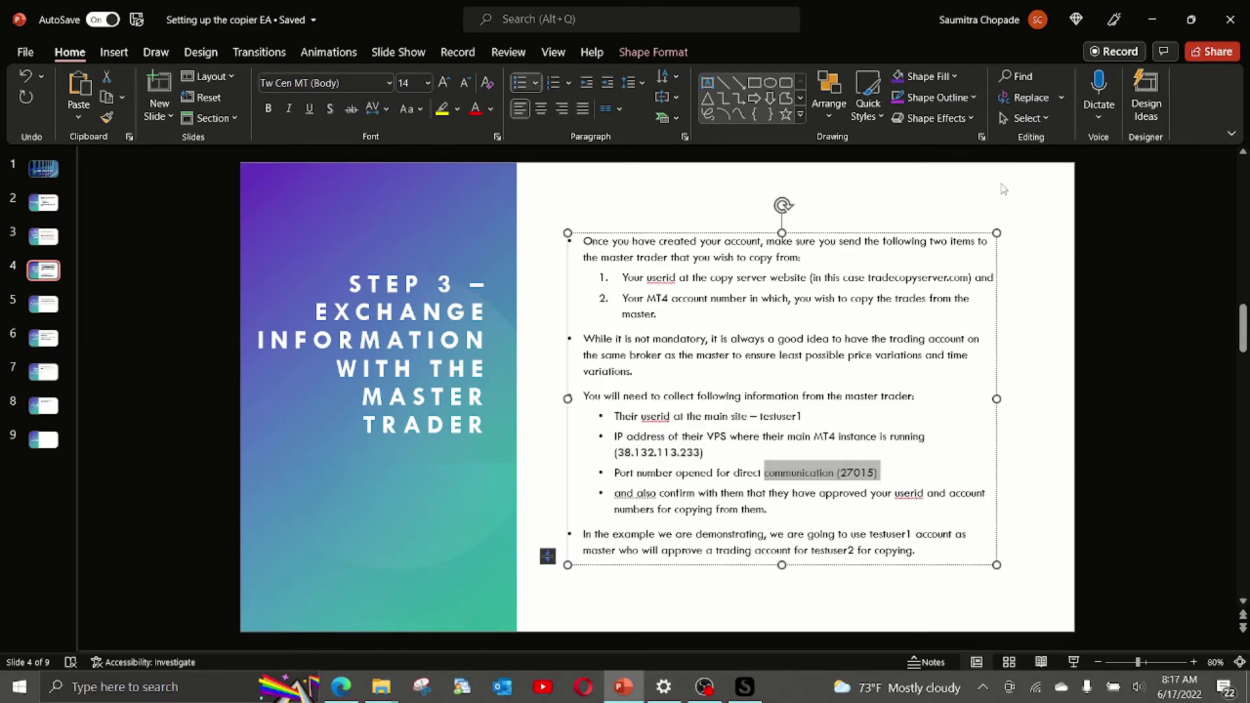
# Check the EA's port and URL rows, then copy the readActivity.php URL from the tradecopyserver page.
pyautogui.click(1153, 26)
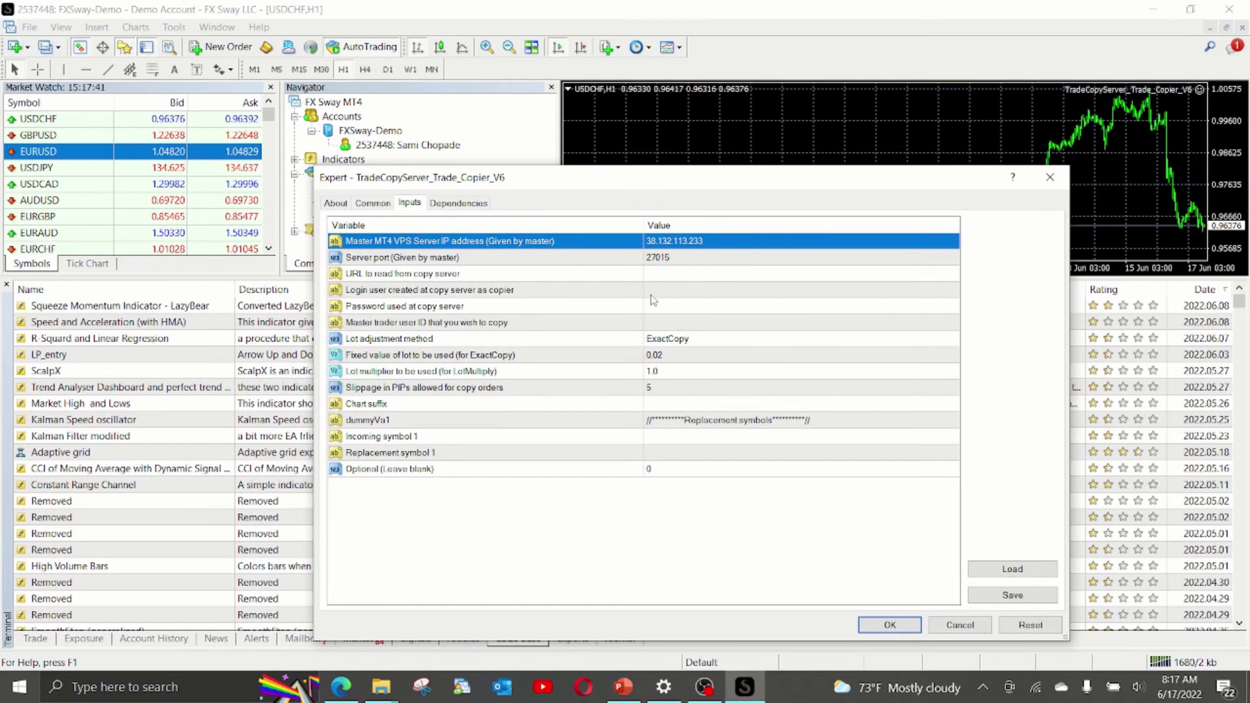
pyautogui.click(659, 263)
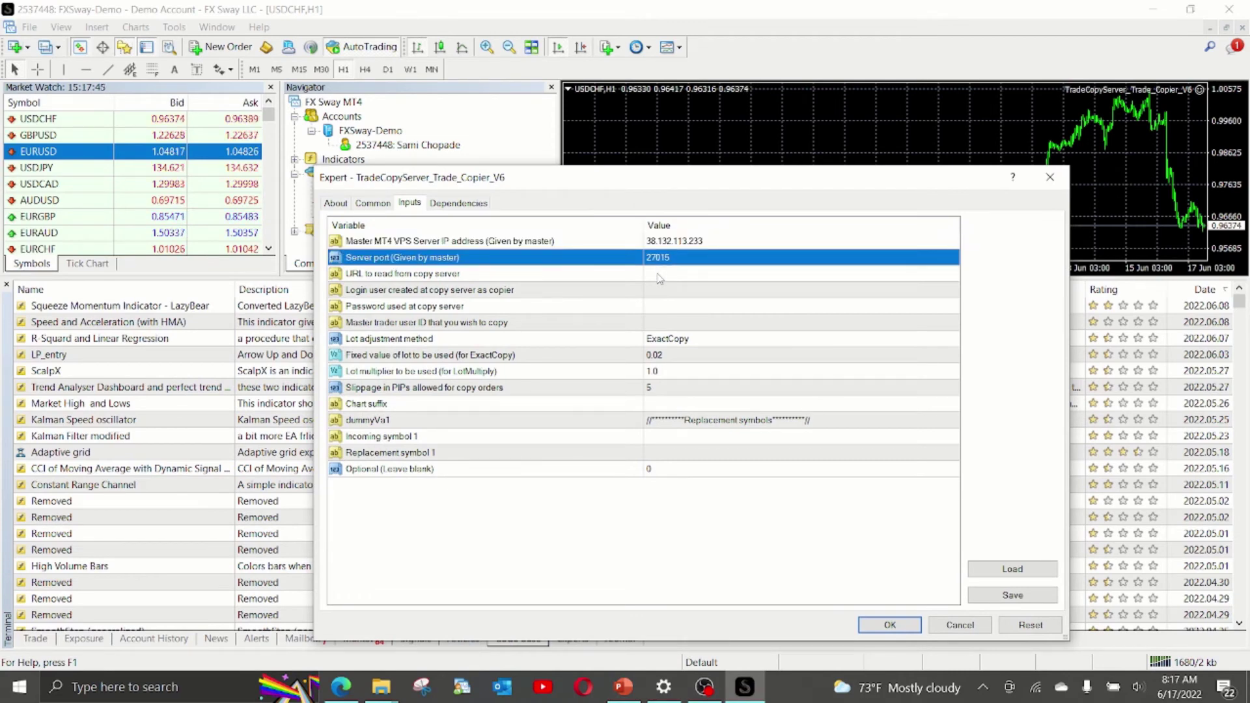
pyautogui.click(659, 277)
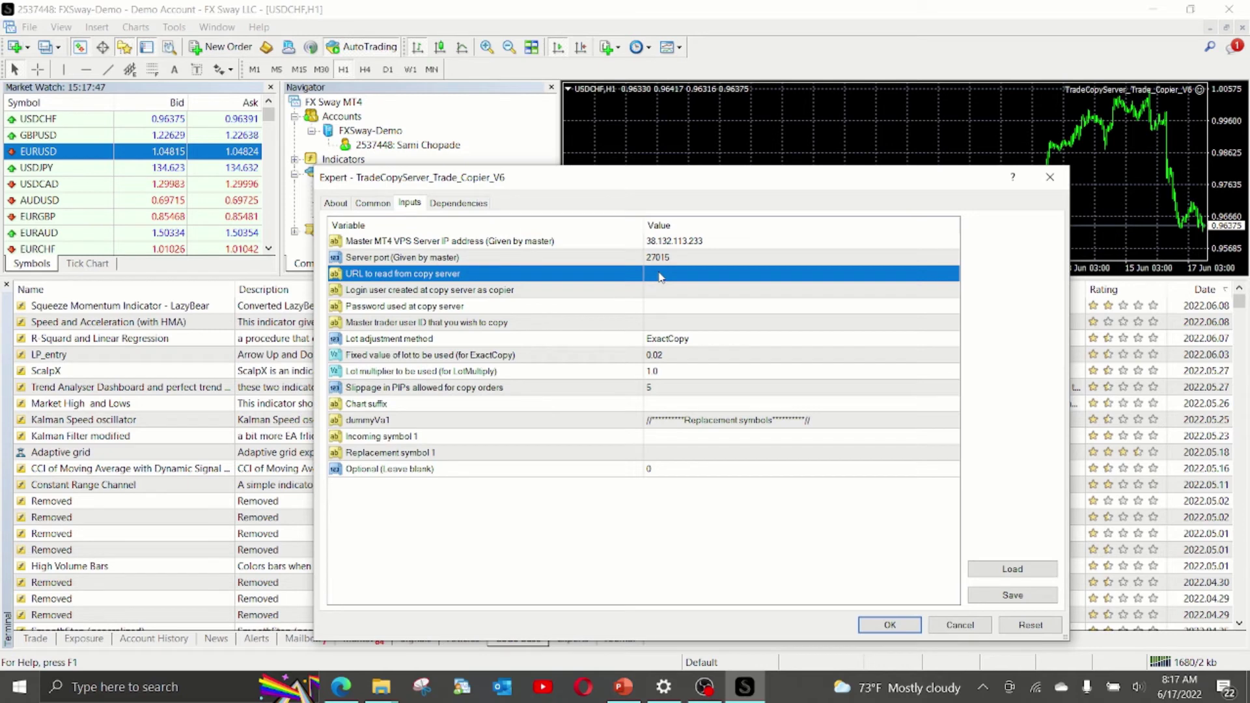
pyautogui.click(341, 686)
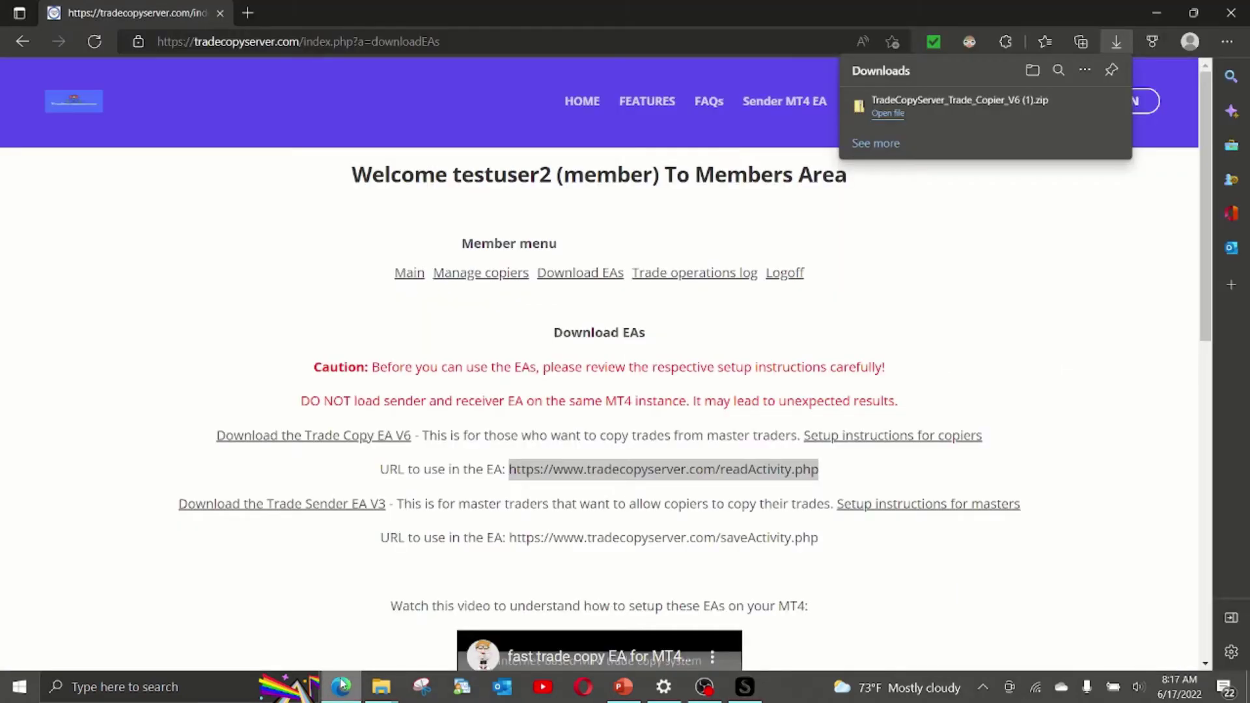
pyautogui.rightClick(583, 476)
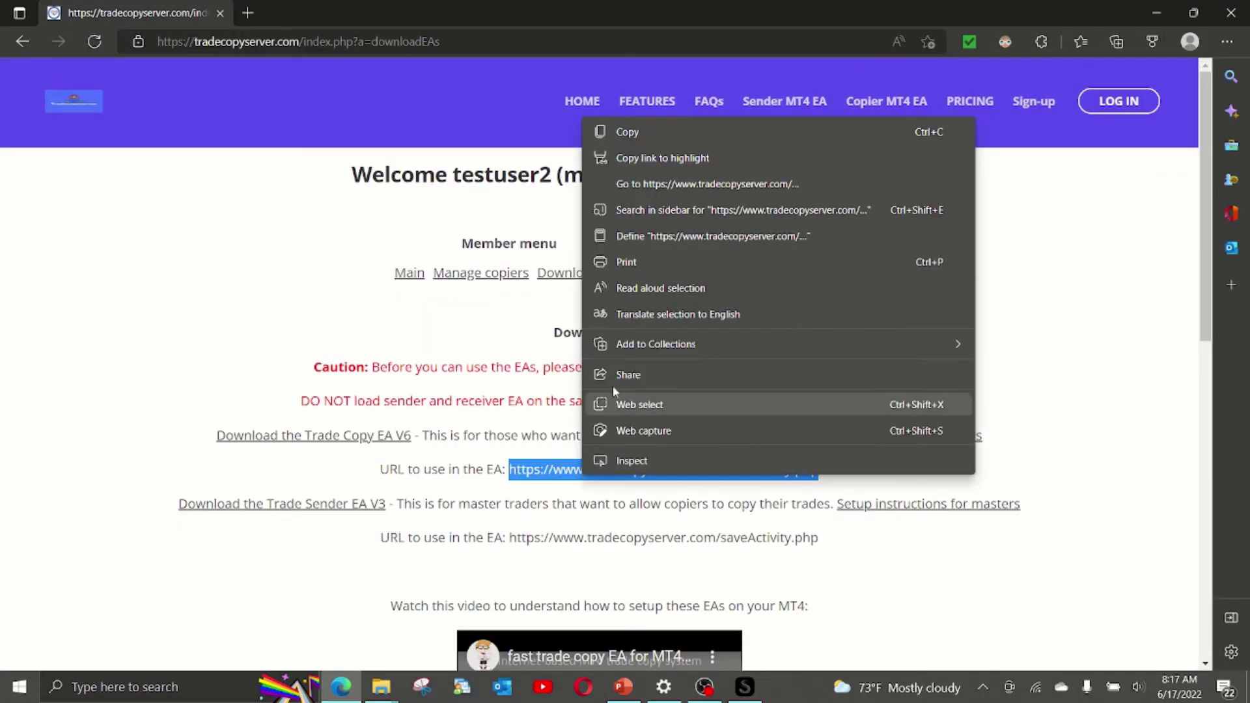
pyautogui.click(623, 134)
# Paste the copied readActivity.php URL into the EA's copy-server URL input.
pyautogui.hotkey('alt', 'Tab')
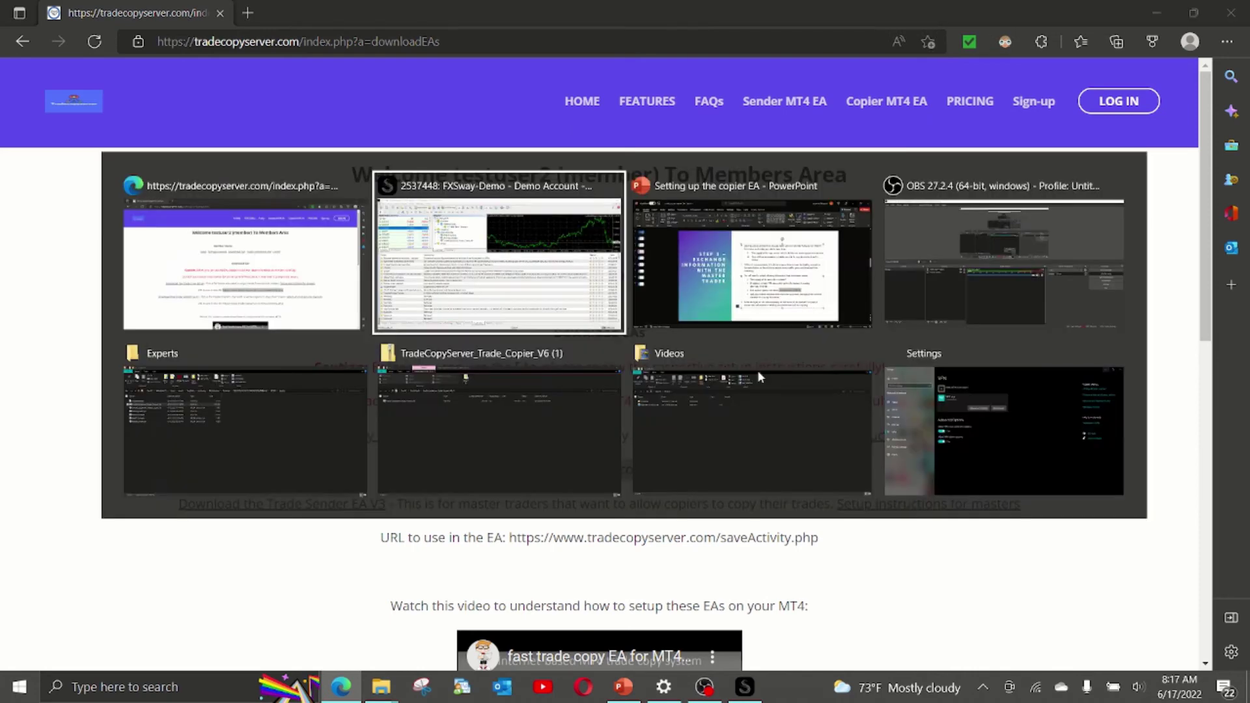
pyautogui.doubleClick(673, 276)
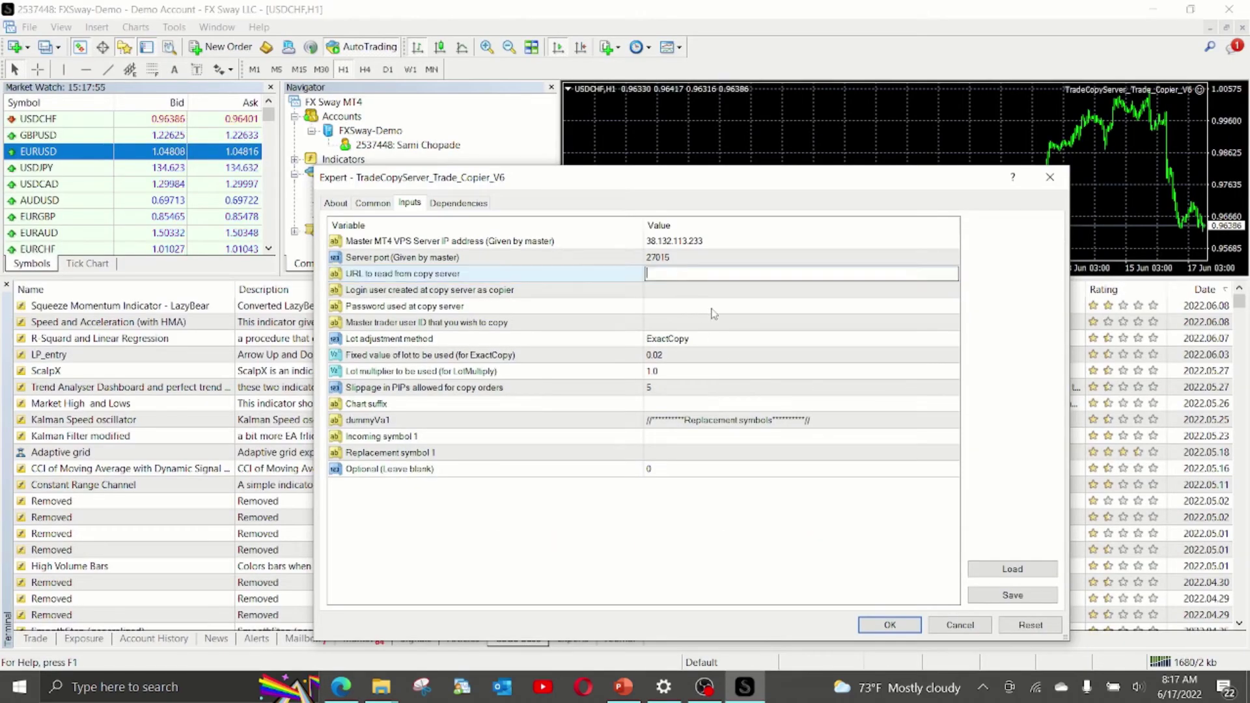
pyautogui.hotkey('ctrl', 'v')
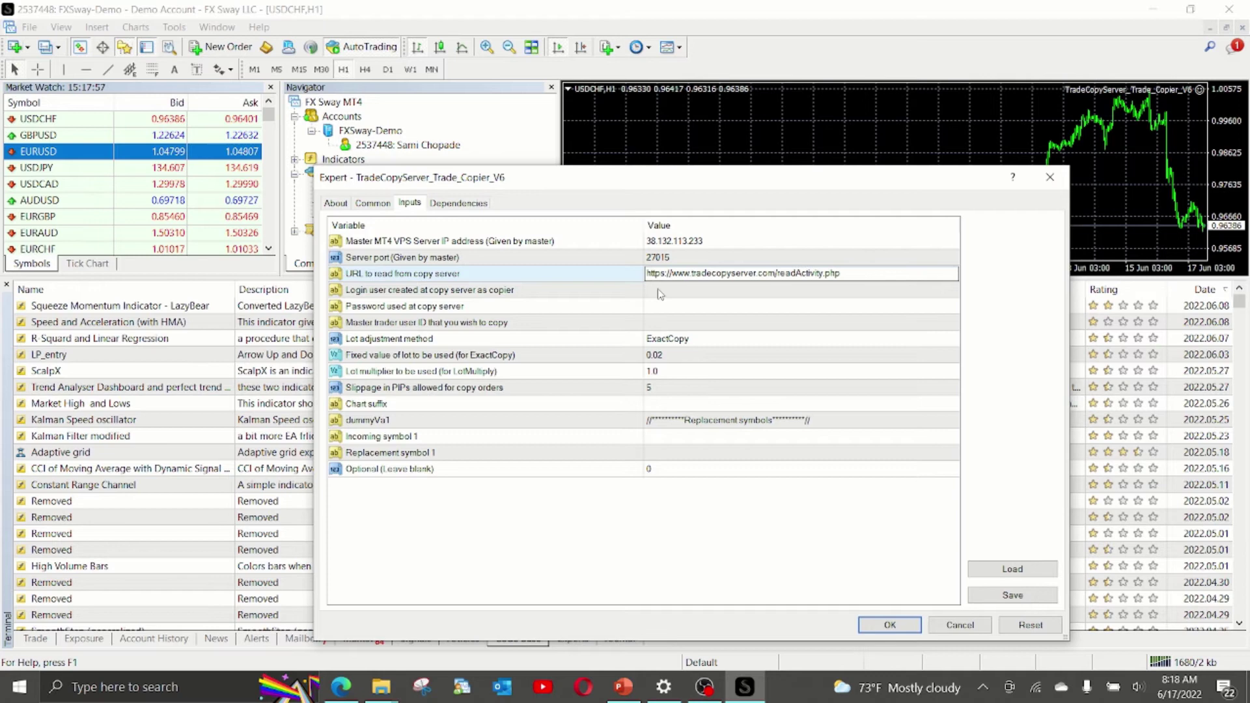
# Enter the copier's login and password and the master trader's user ID.
pyautogui.doubleClick(662, 291)
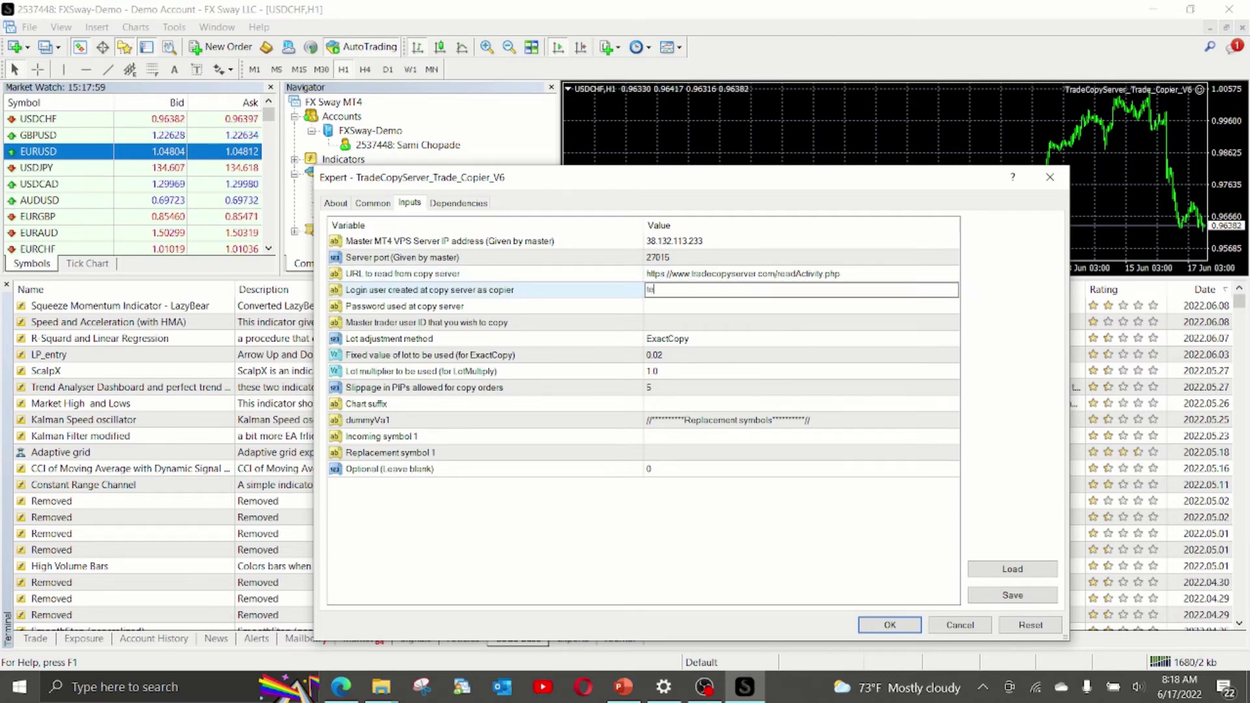
pyautogui.write('testuser2')
pyautogui.doubleClick(693, 305)
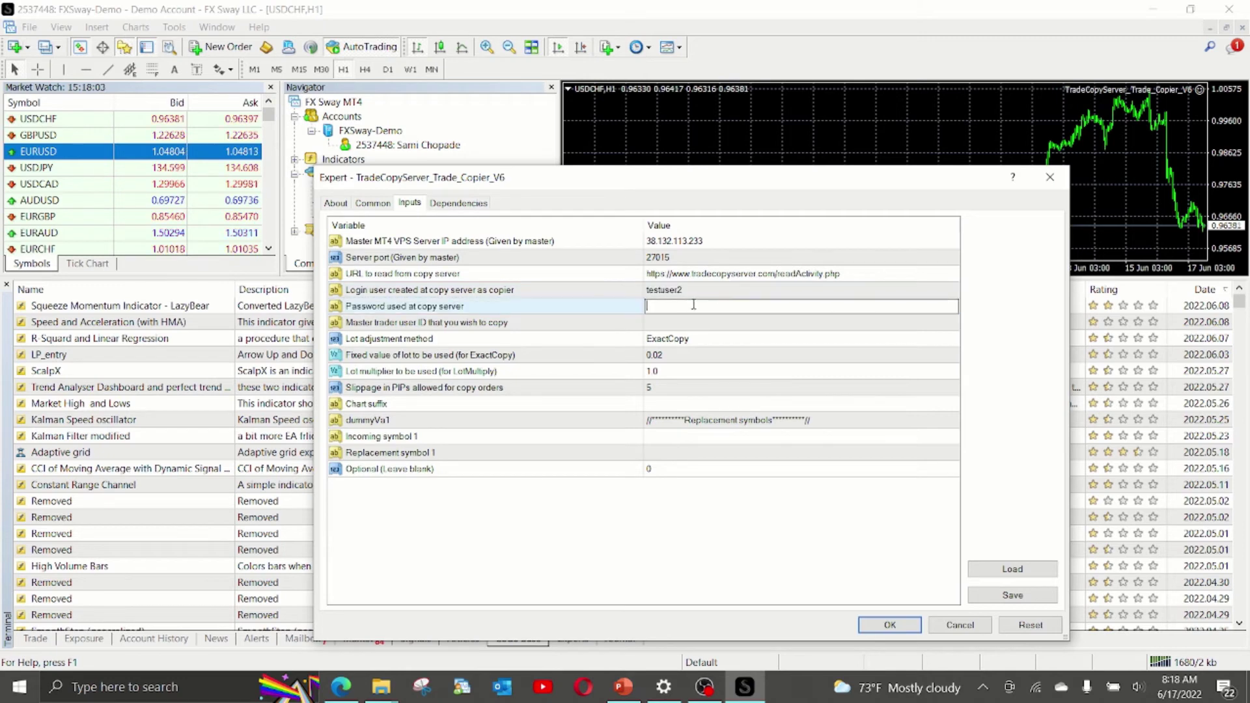
pyautogui.write('testpass2')
pyautogui.doubleClick(700, 323)
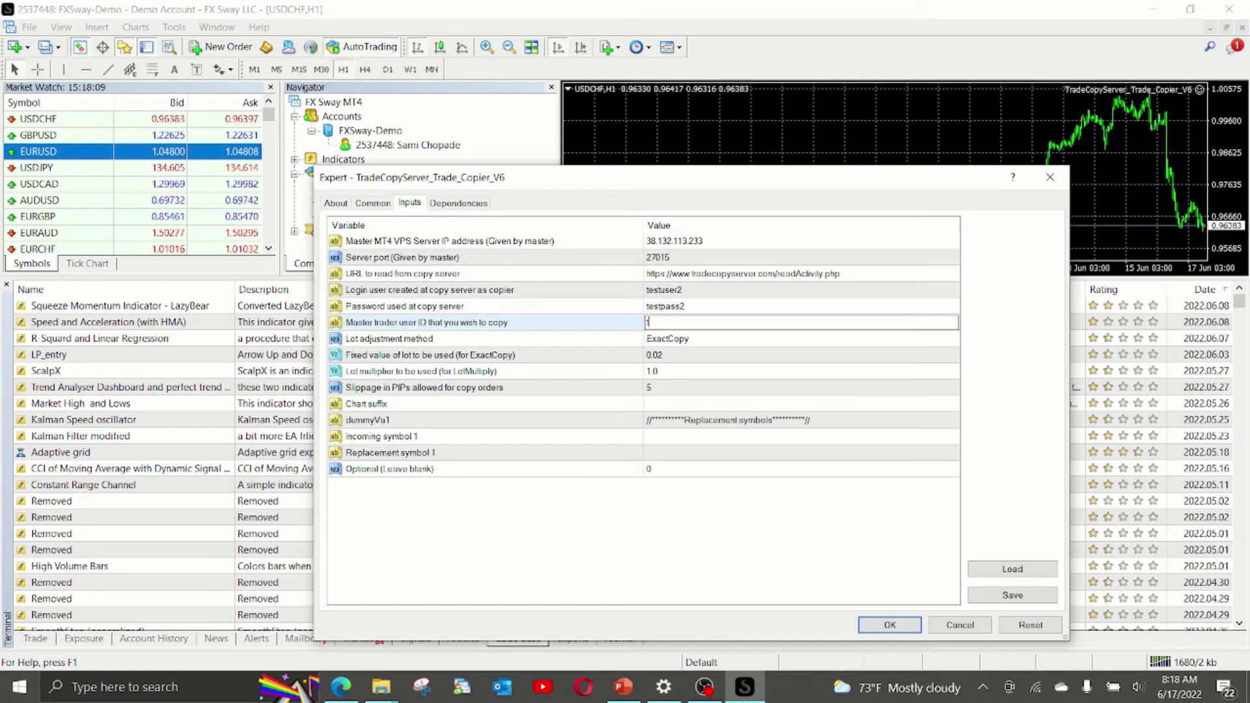
pyautogui.write('testuser1')
pyautogui.press('Return')
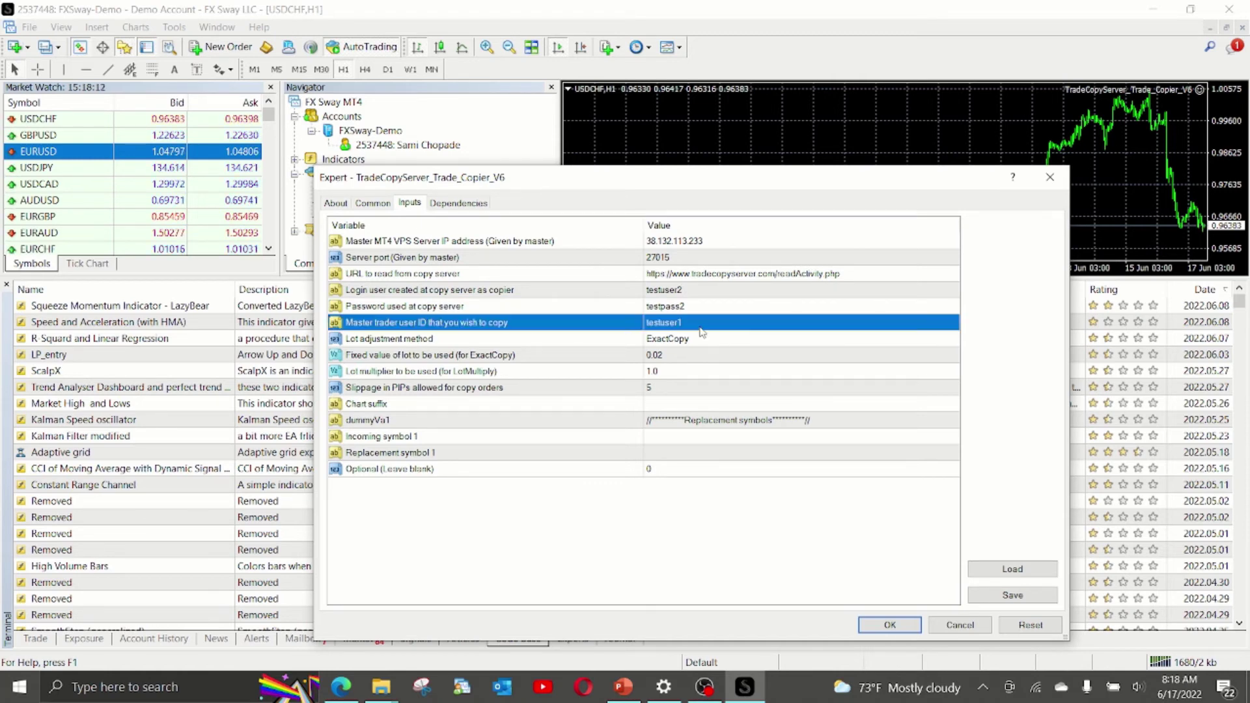
pyautogui.click(692, 339)
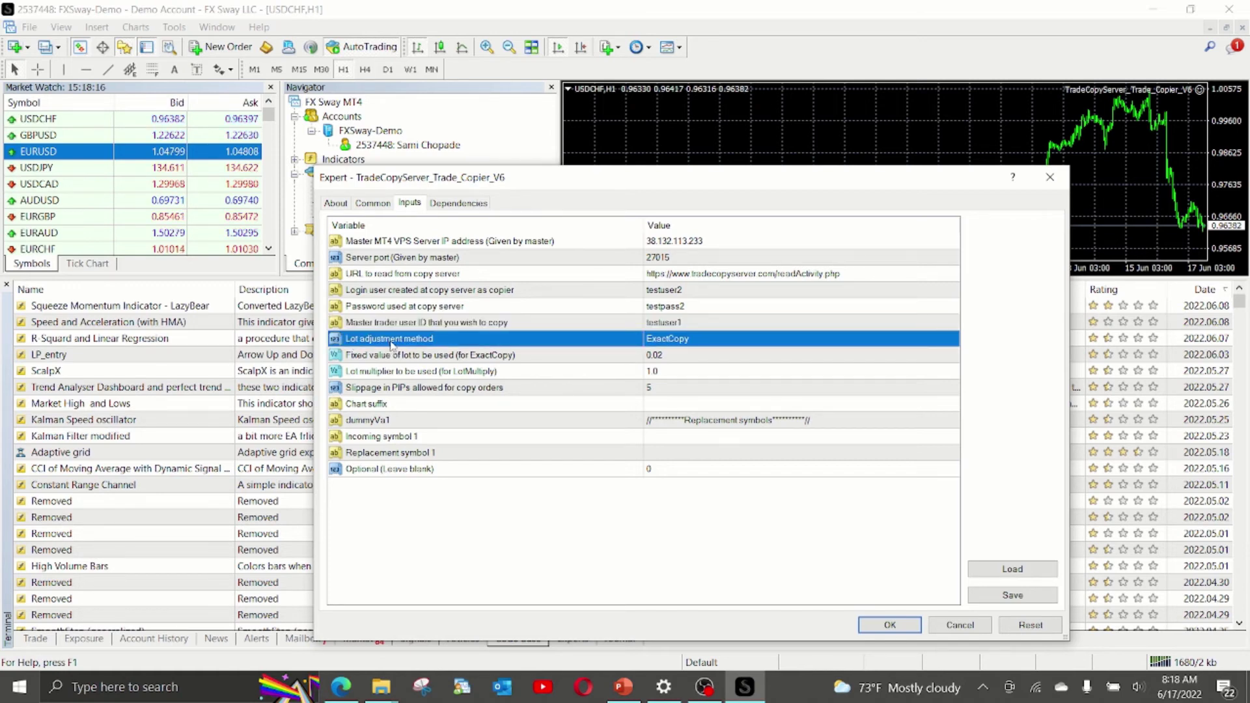
# Change the lot adjustment method from ExactCopy to FixedValue and check the 0.02 fixed lot value.
pyautogui.click(663, 344)
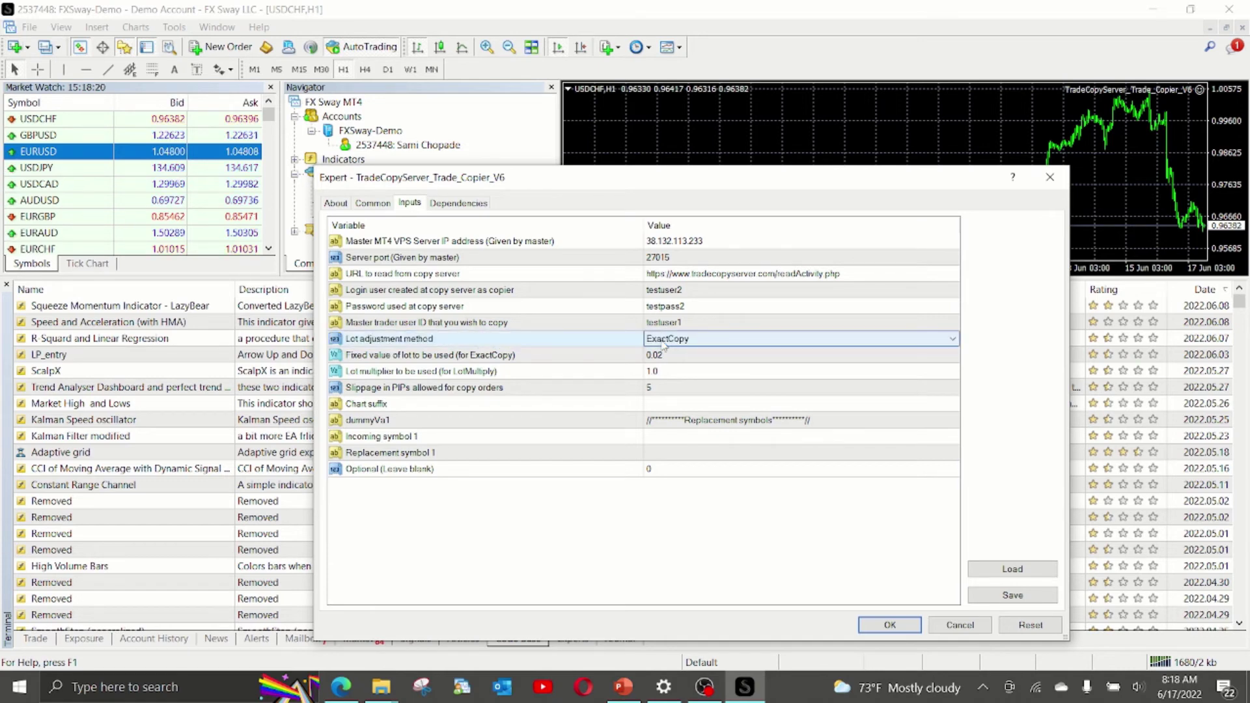
pyautogui.click(663, 344)
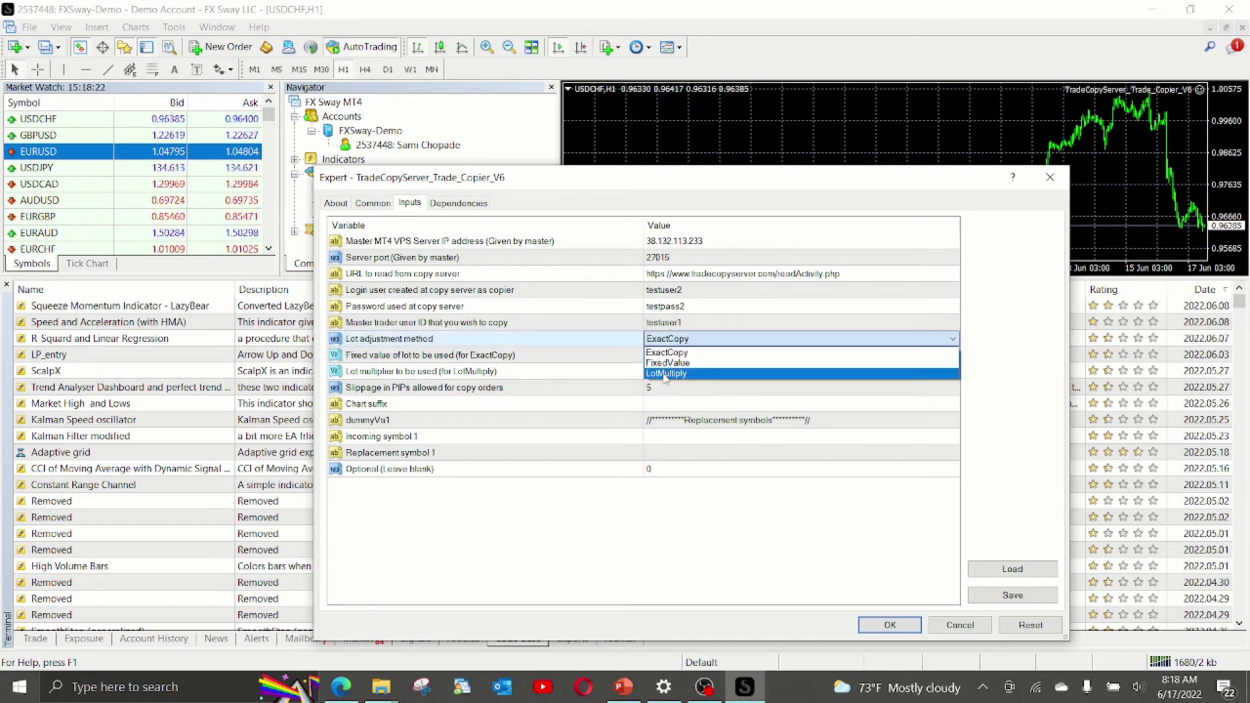
pyautogui.click(663, 353)
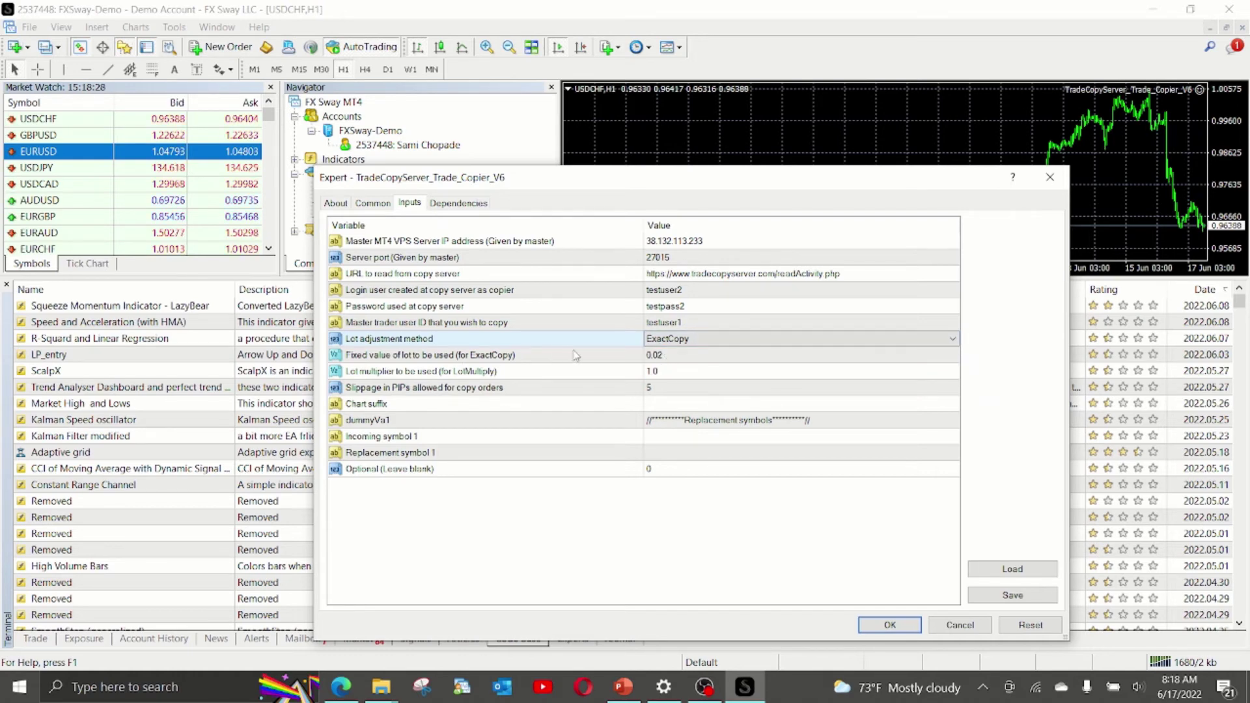
pyautogui.click(688, 340)
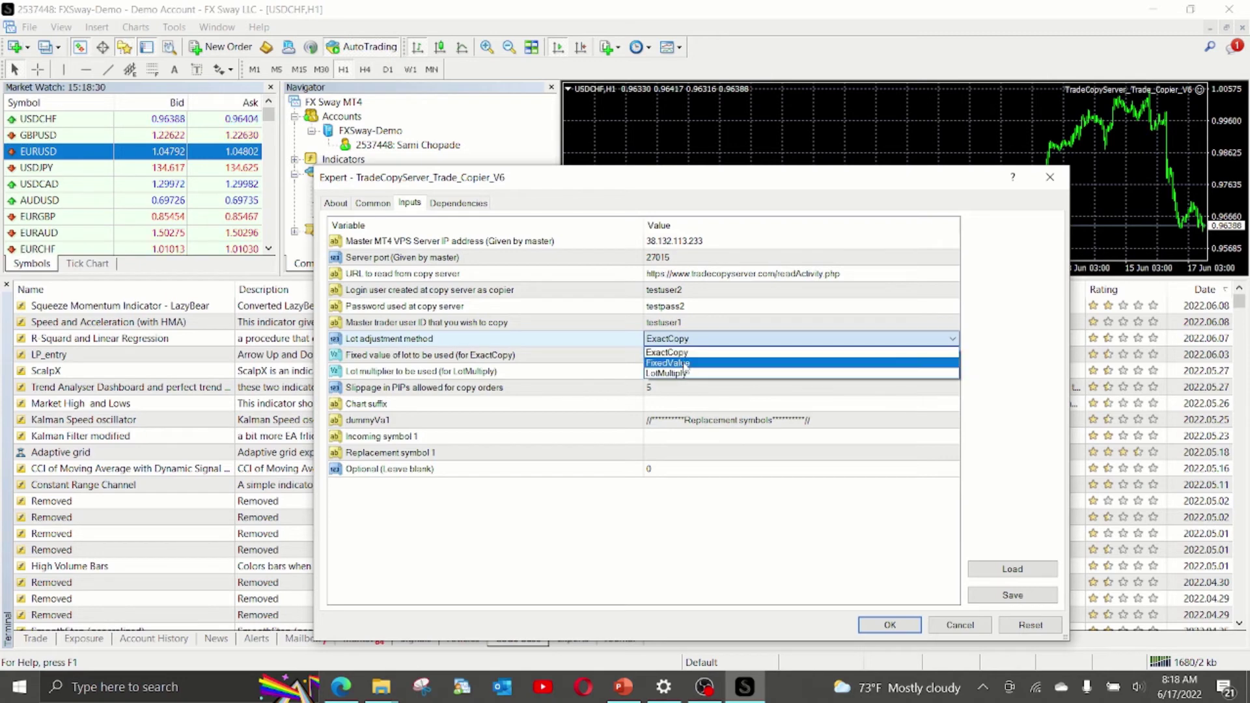
pyautogui.click(681, 363)
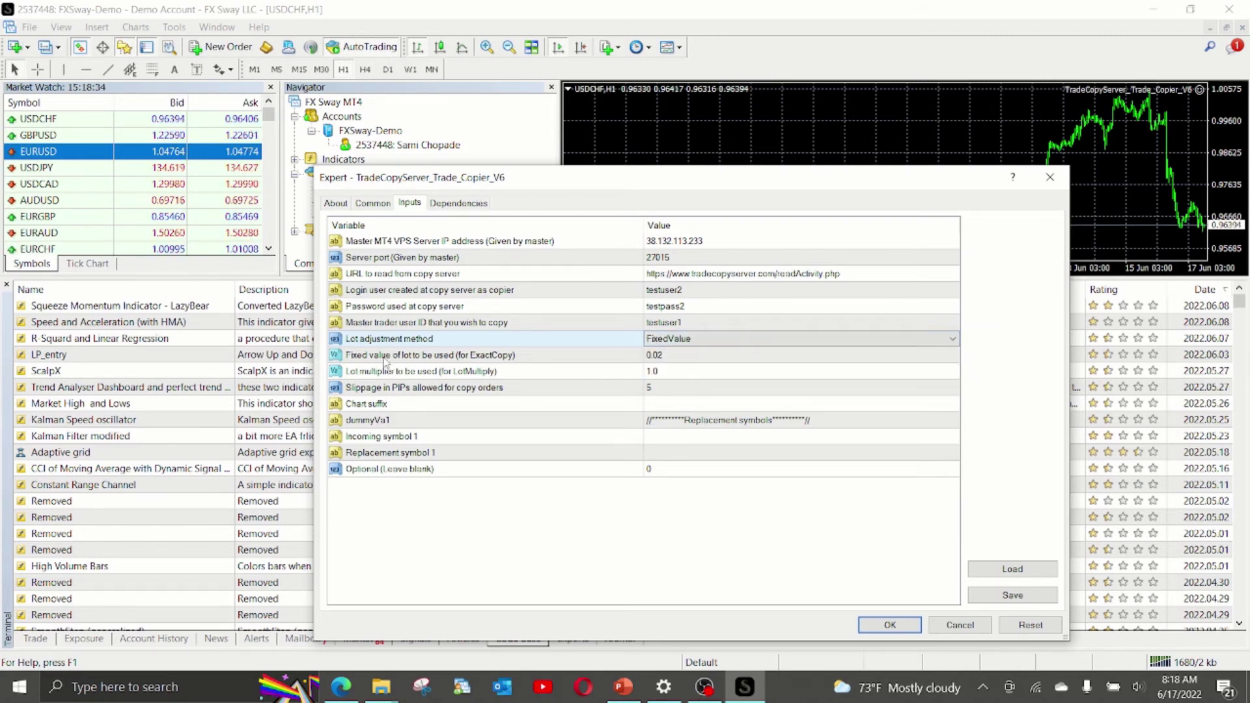
pyautogui.click(600, 356)
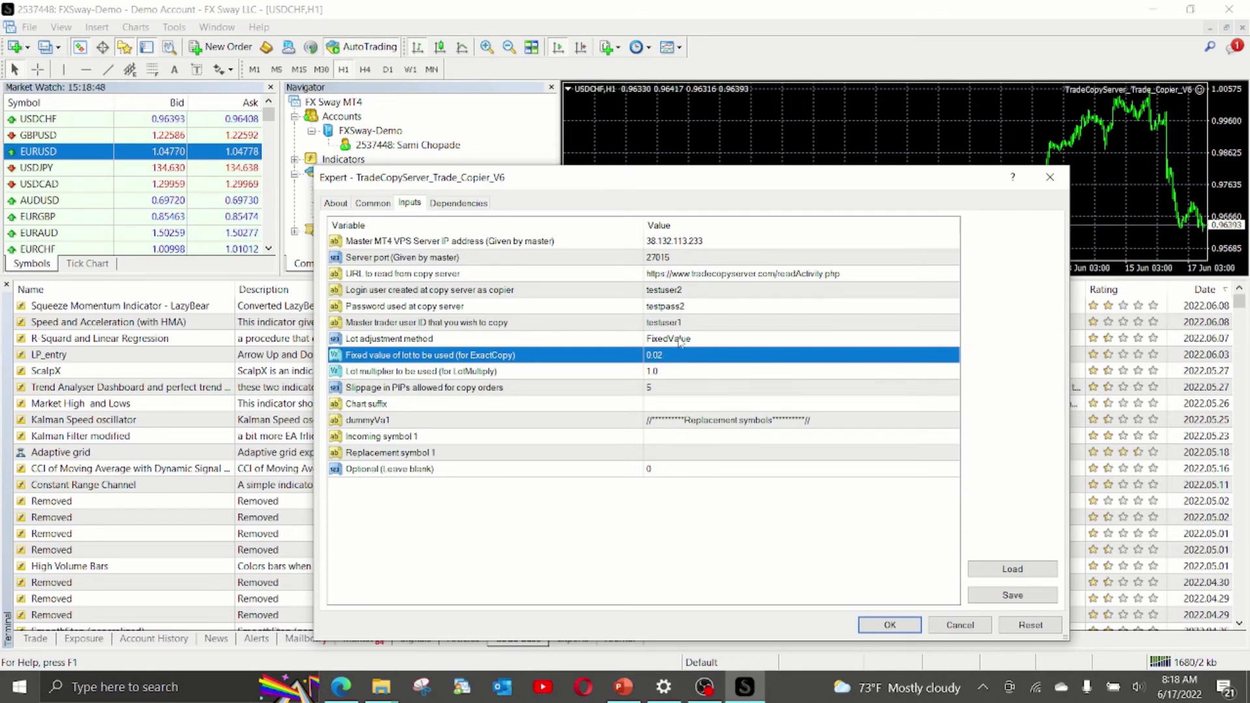
pyautogui.click(680, 340)
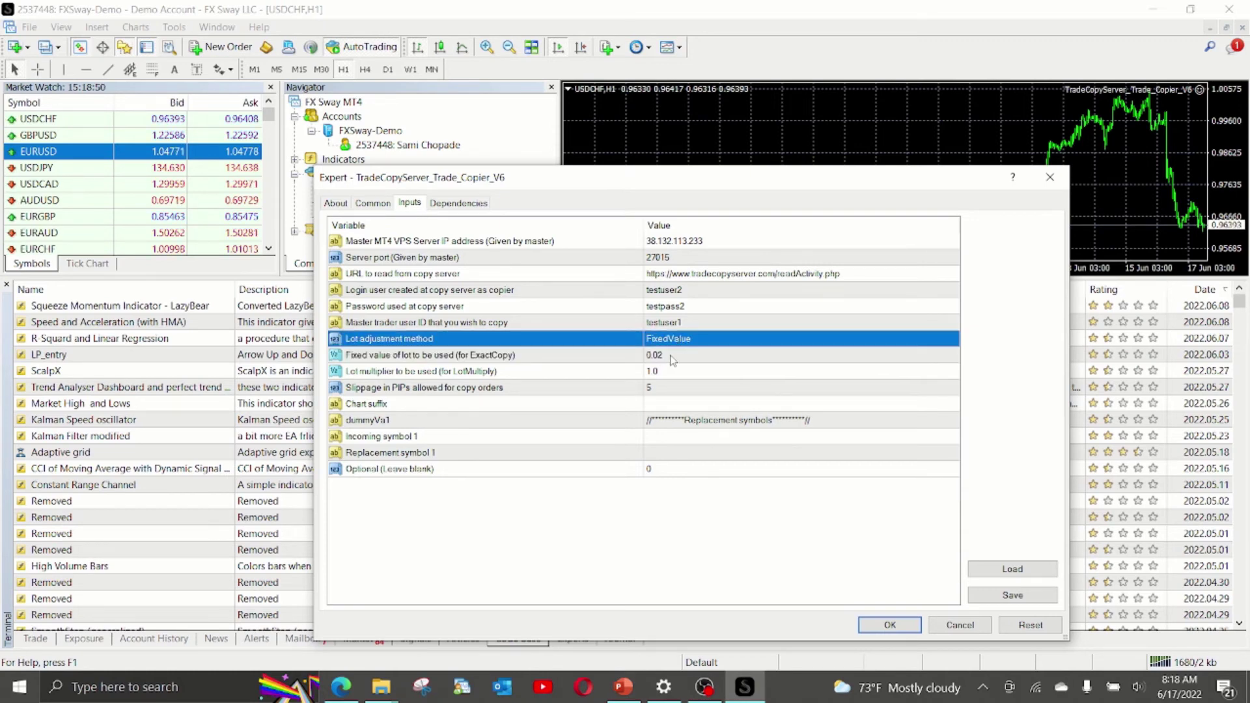
pyautogui.click(671, 357)
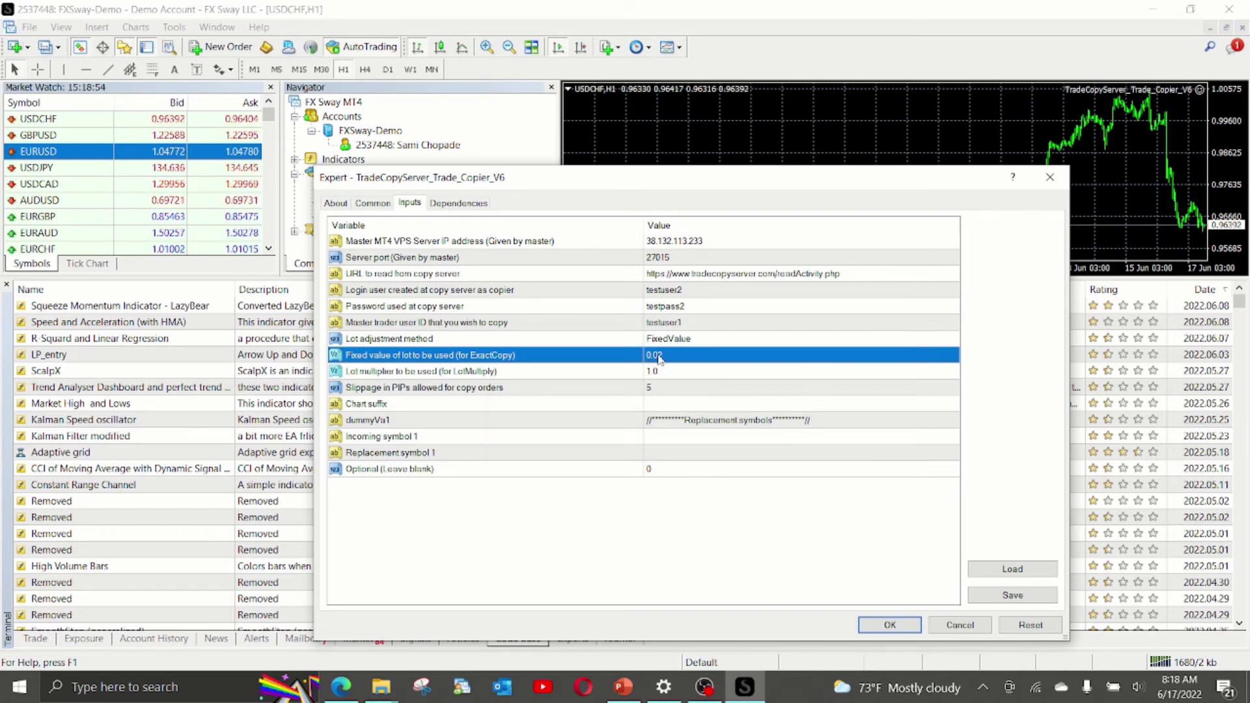
# Choose LotMultiply as the lot adjustment method and enter 2 as the Lot multiplier.
pyautogui.click(662, 339)
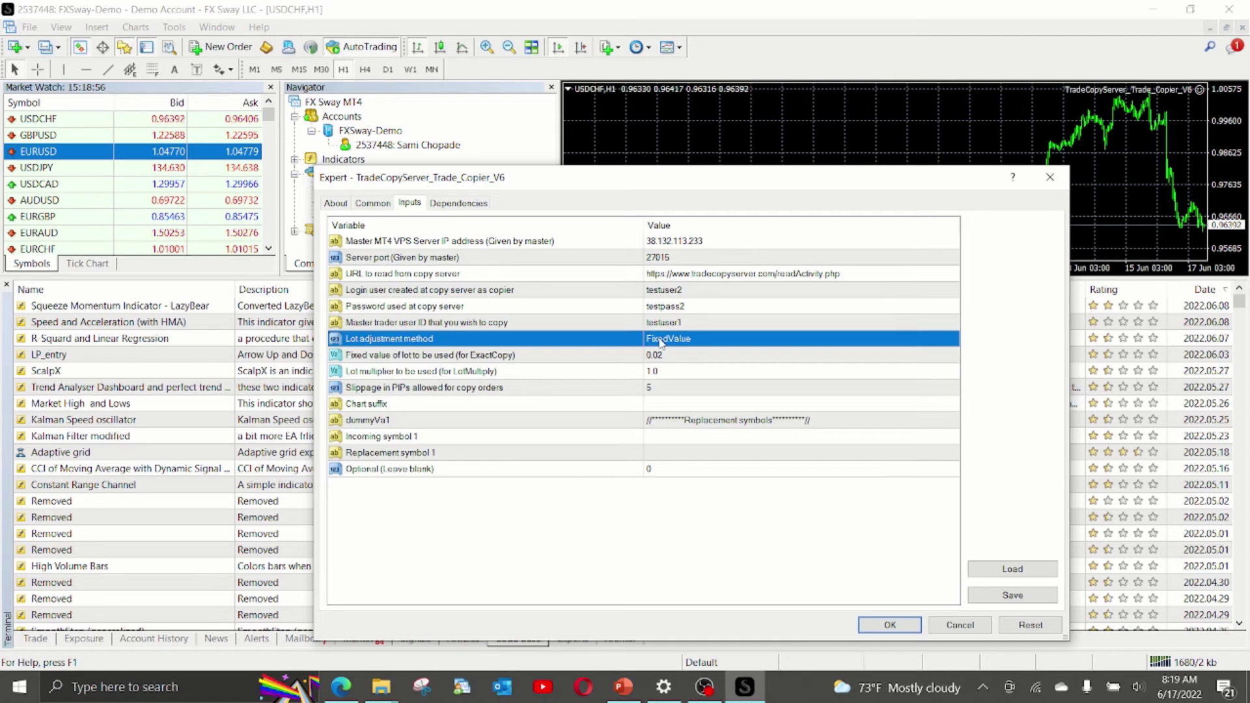
pyautogui.click(663, 339)
pyautogui.click(663, 339)
pyautogui.click(666, 373)
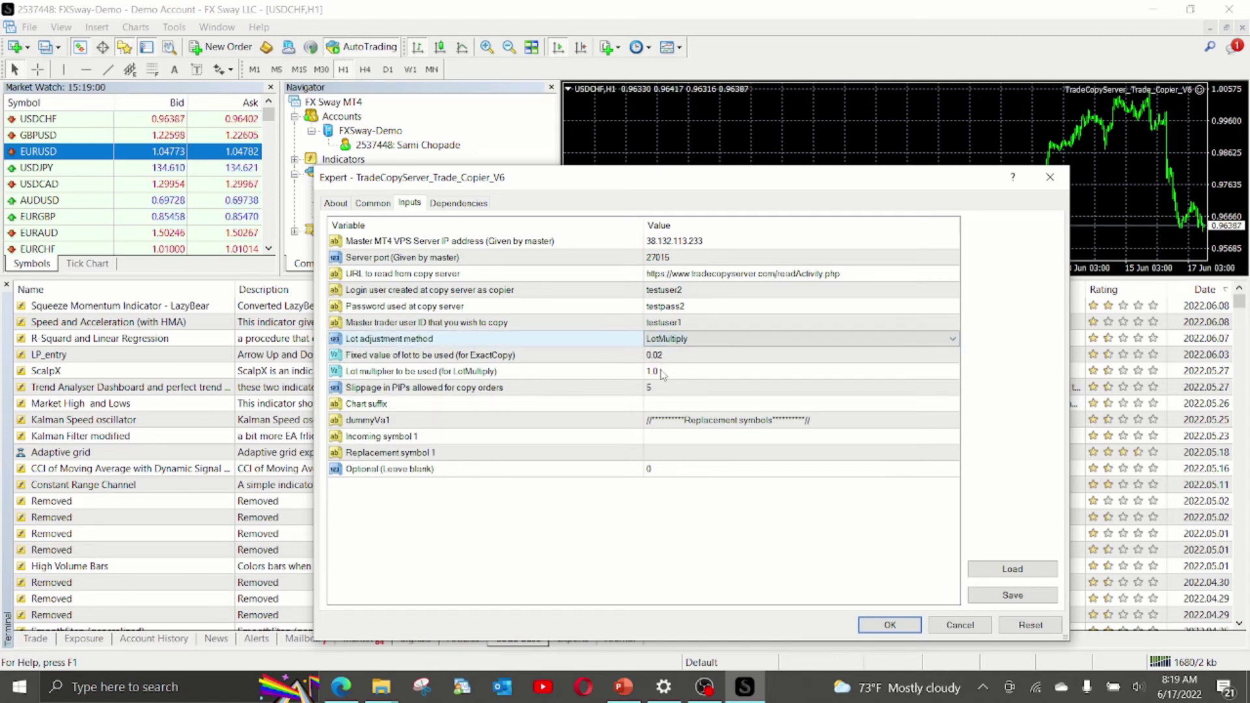
pyautogui.click(659, 356)
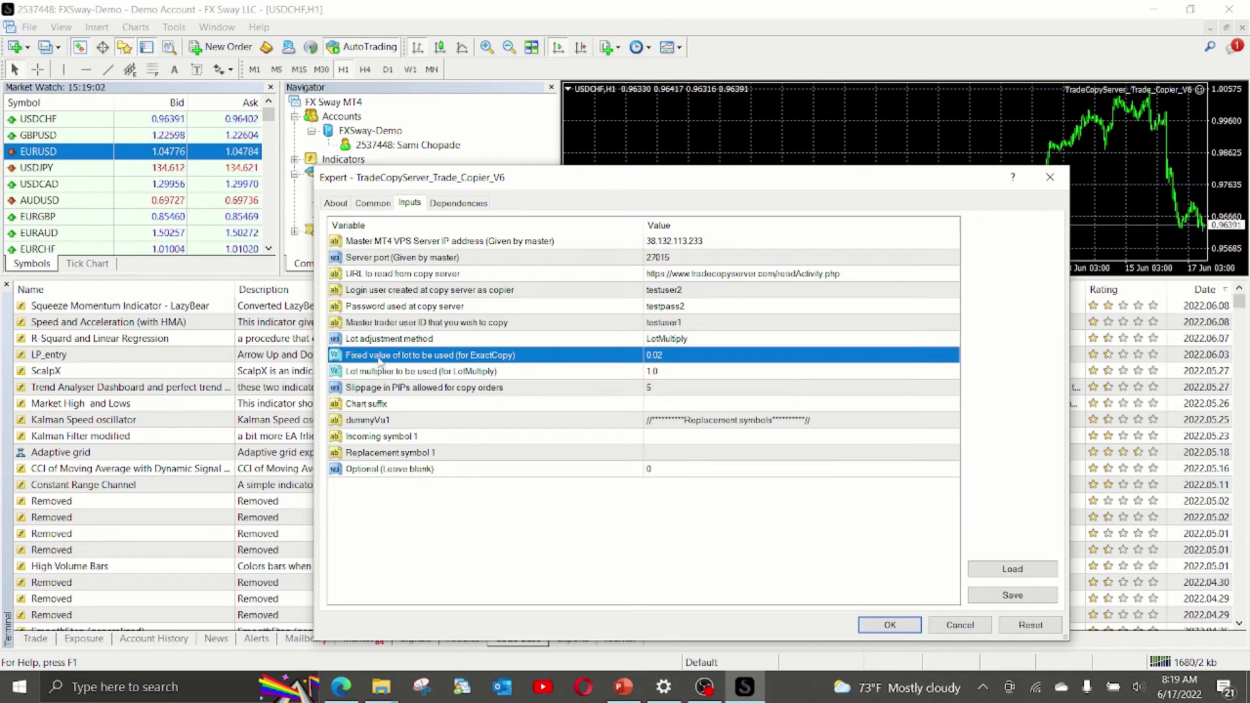
pyautogui.click(428, 374)
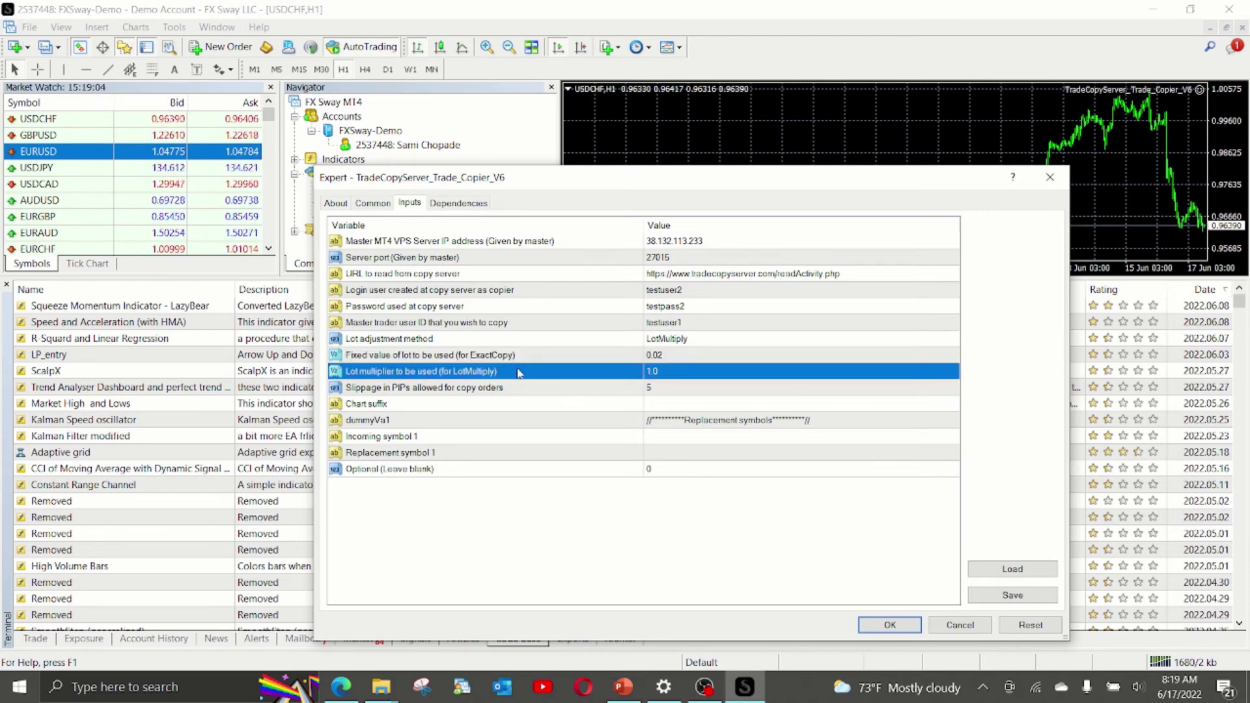
pyautogui.click(658, 375)
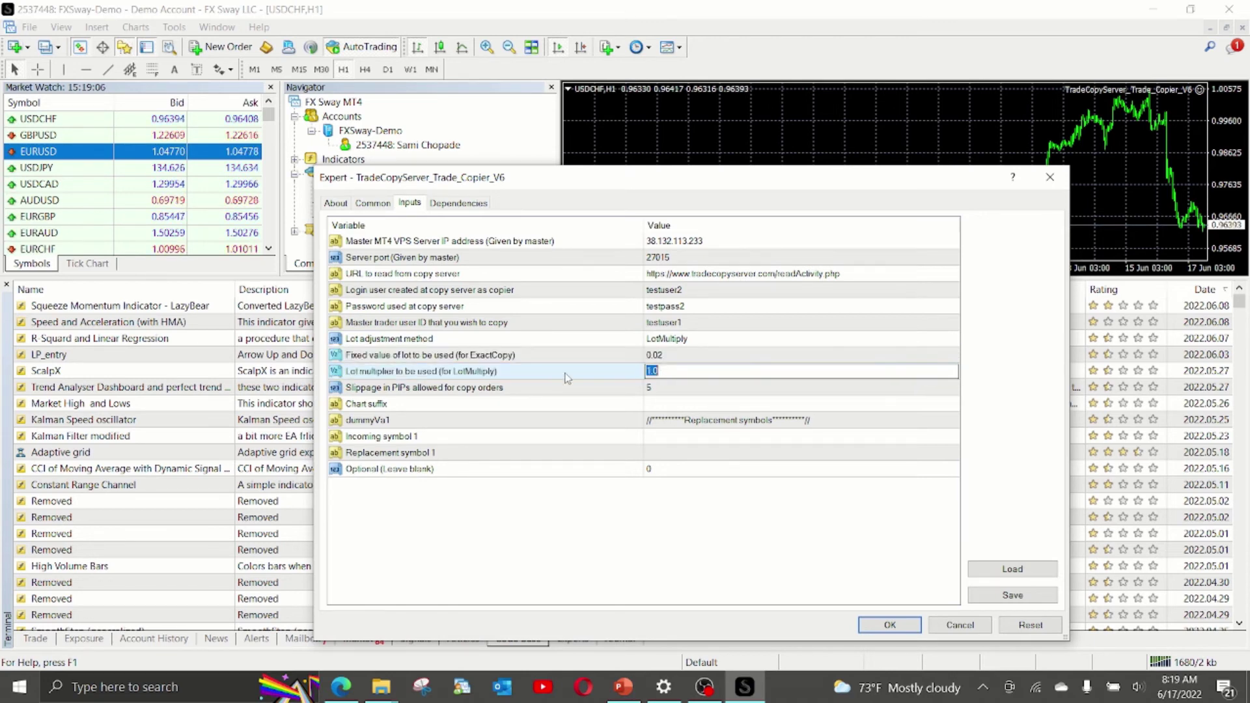
pyautogui.write('2')
pyautogui.press('Return')
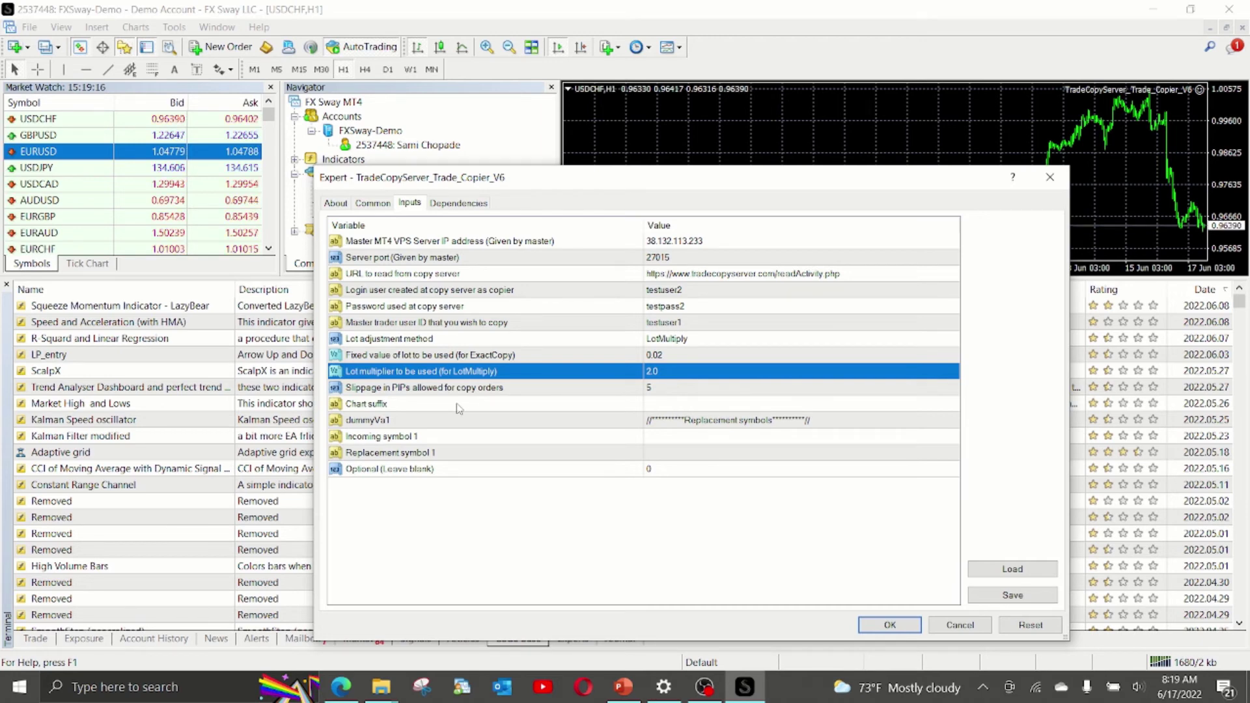
pyautogui.click(383, 391)
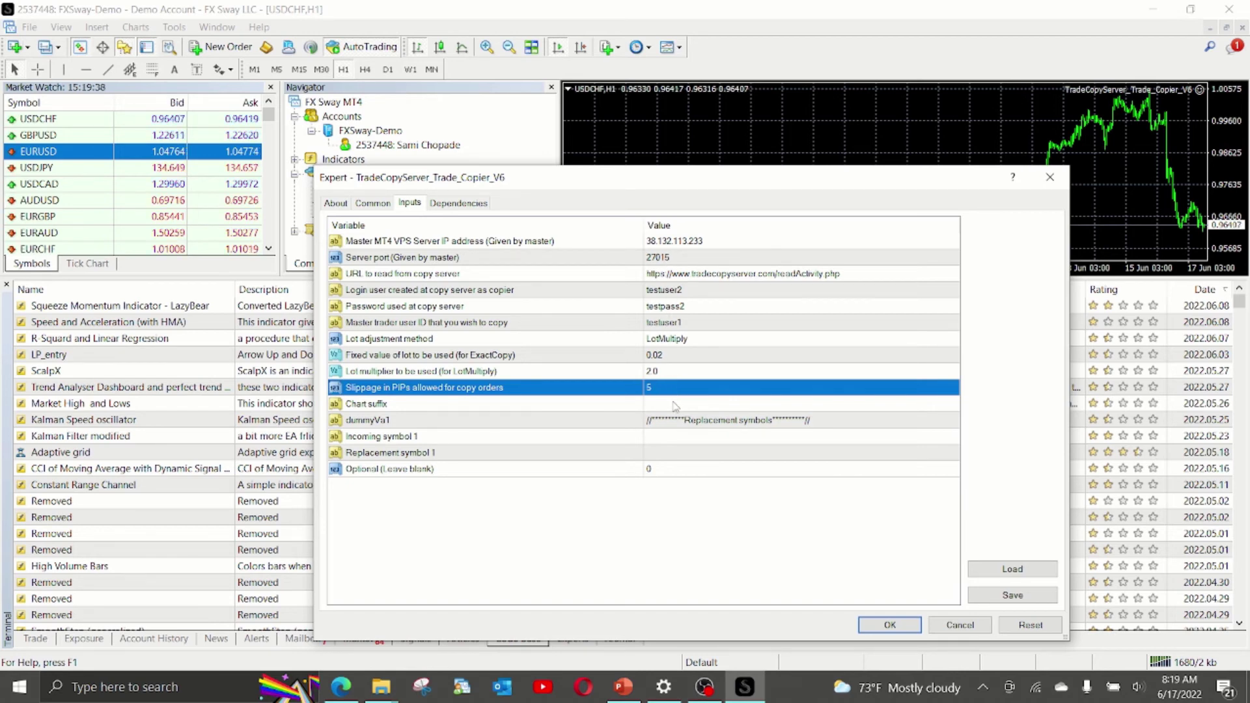
pyautogui.click(675, 405)
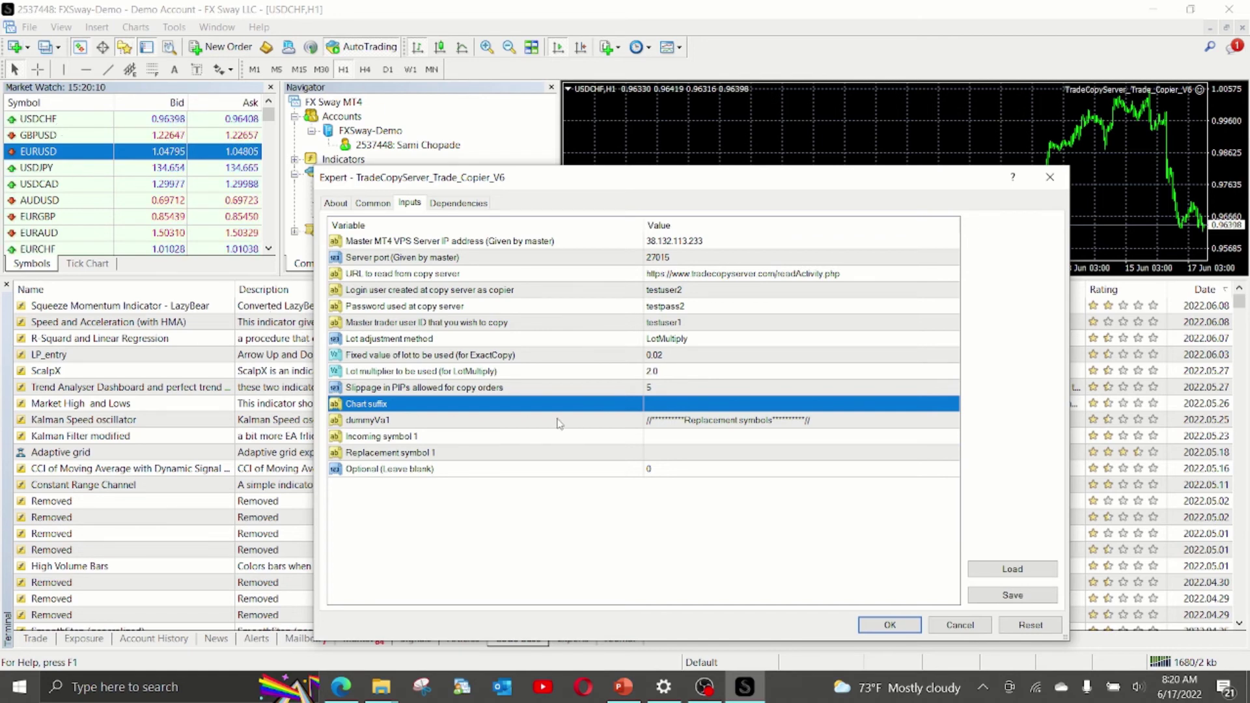
pyautogui.click(672, 404)
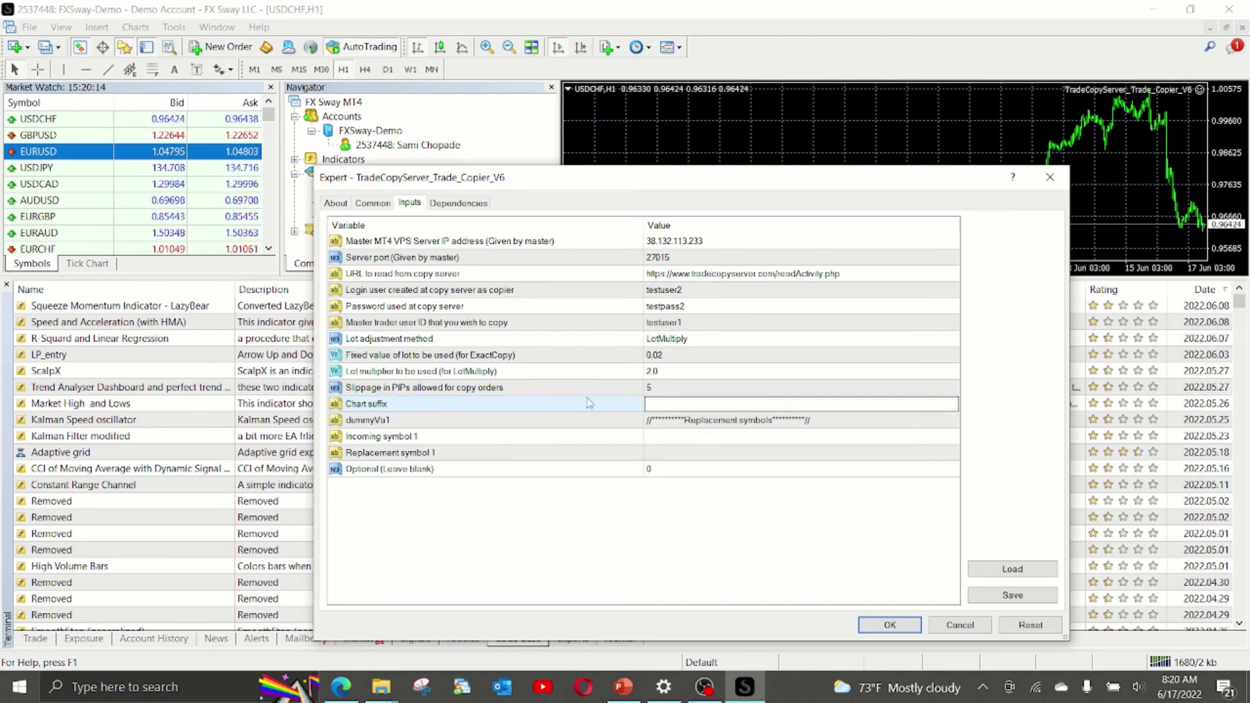
# Inspect the Incoming symbol 1 and Replacement symbol 1 rows in the EA inputs.
pyautogui.click(672, 437)
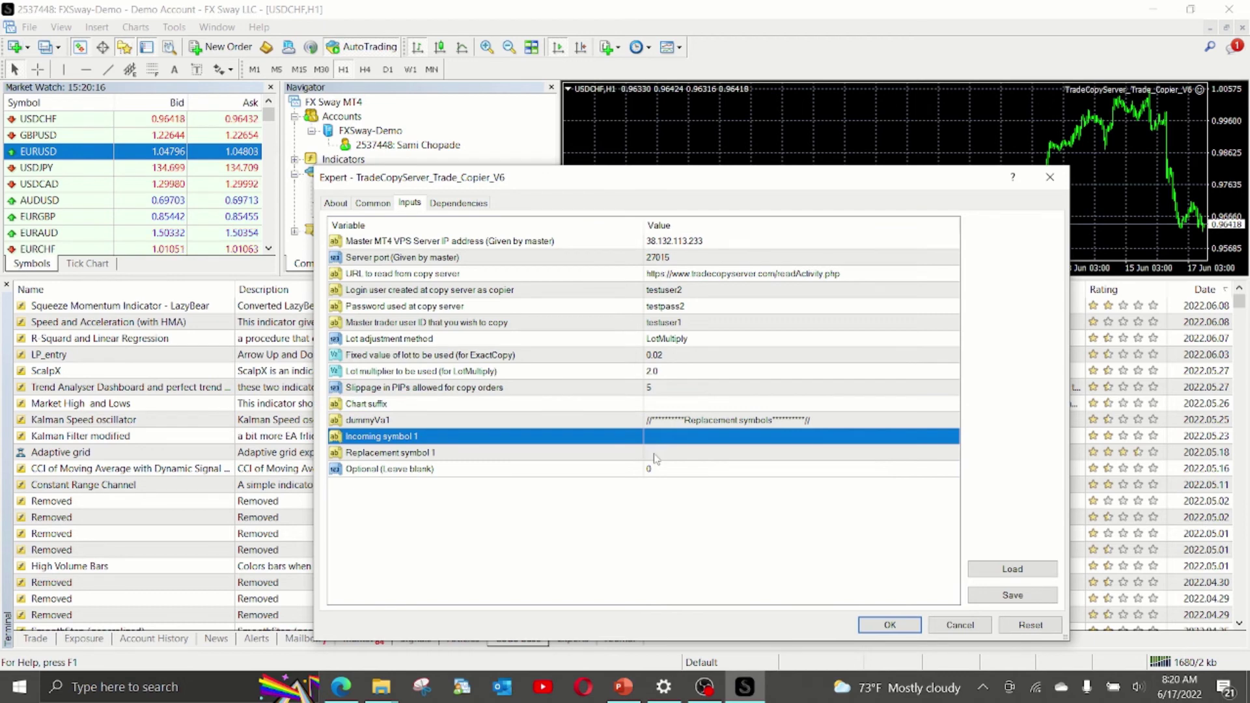
pyautogui.click(655, 454)
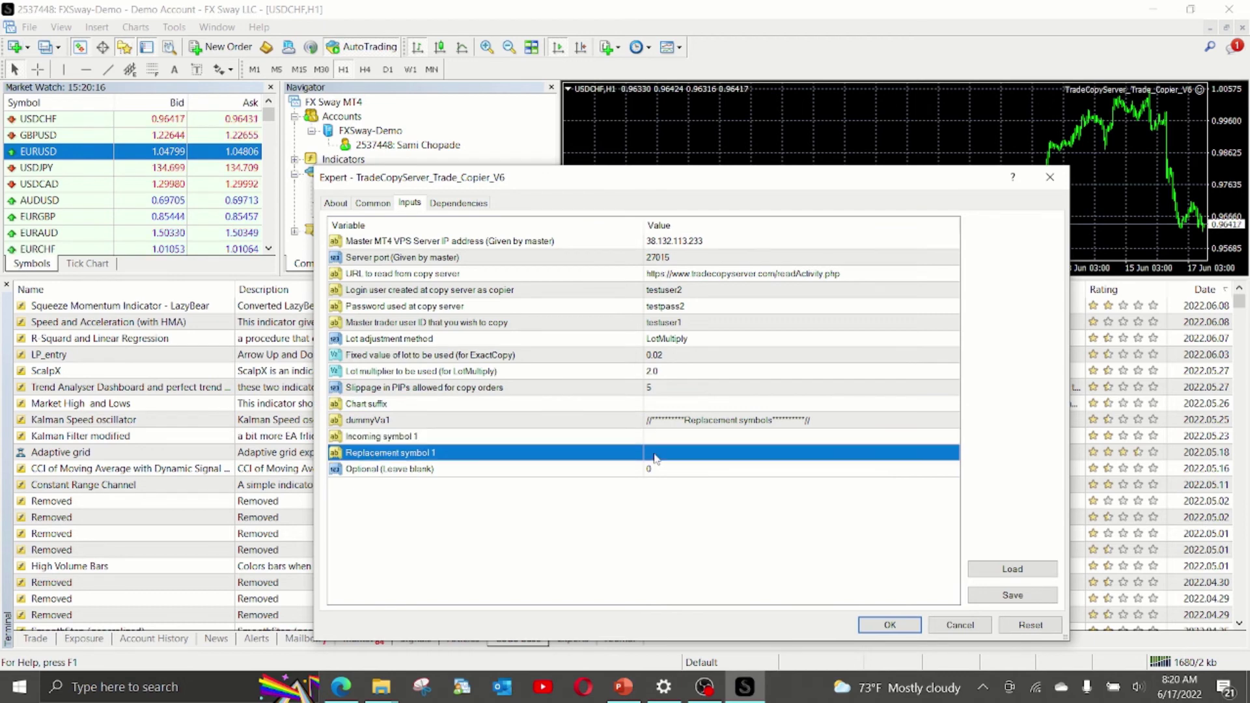
pyautogui.click(387, 437)
pyautogui.click(387, 454)
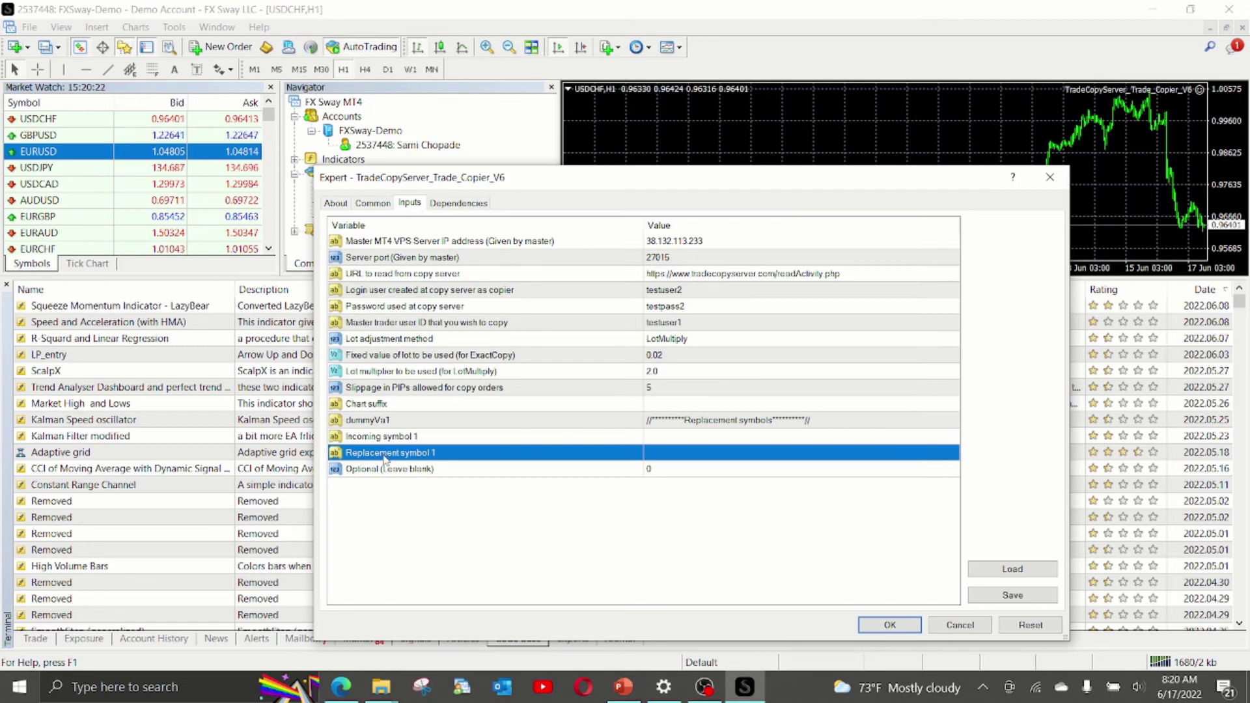
pyautogui.click(382, 438)
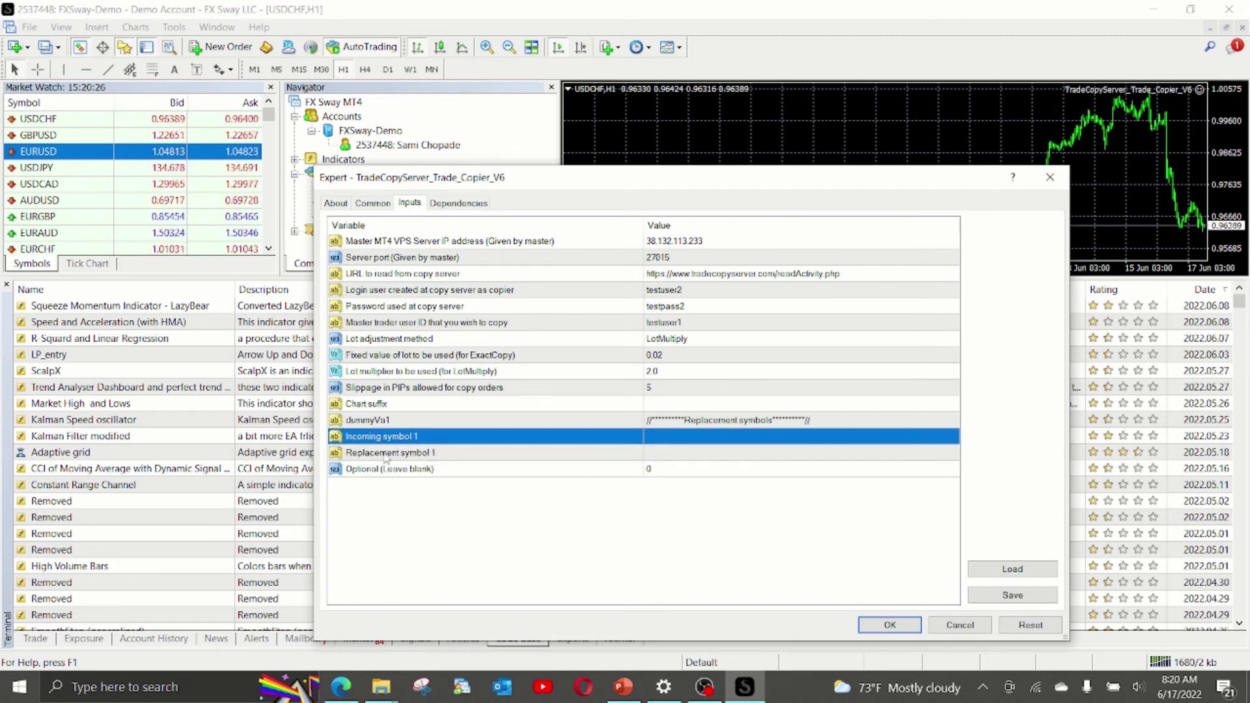
pyautogui.click(387, 453)
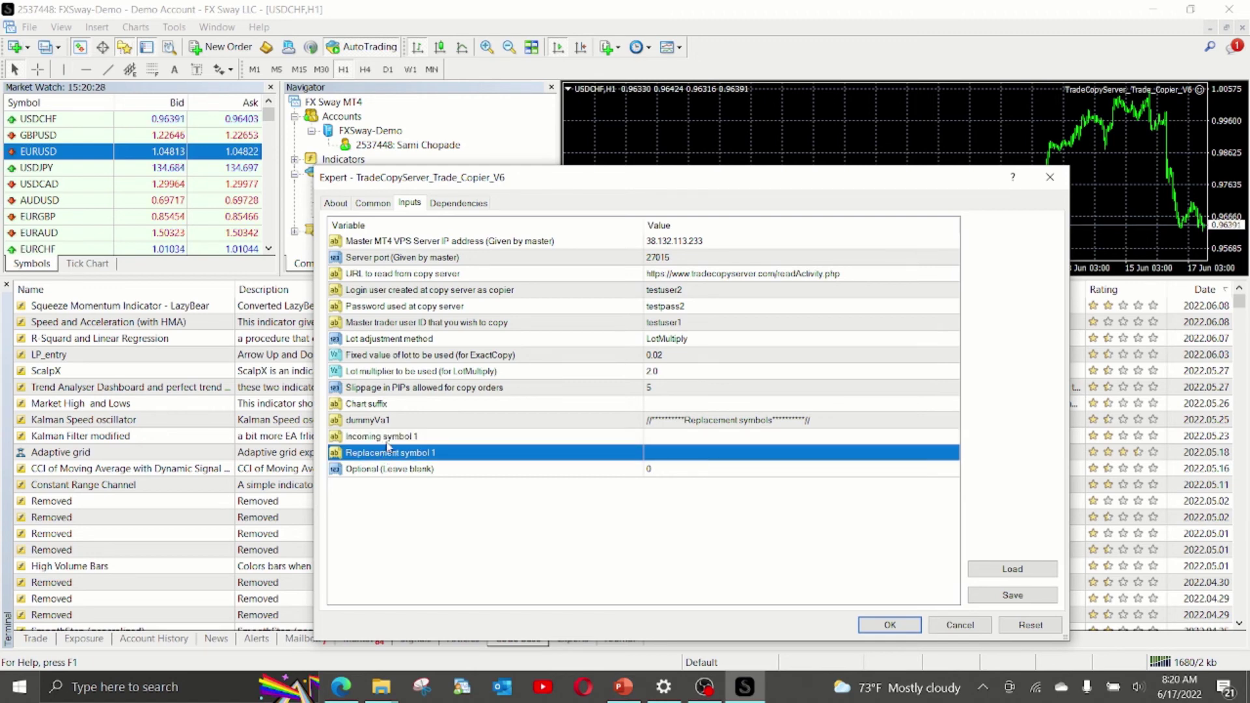
pyautogui.click(385, 442)
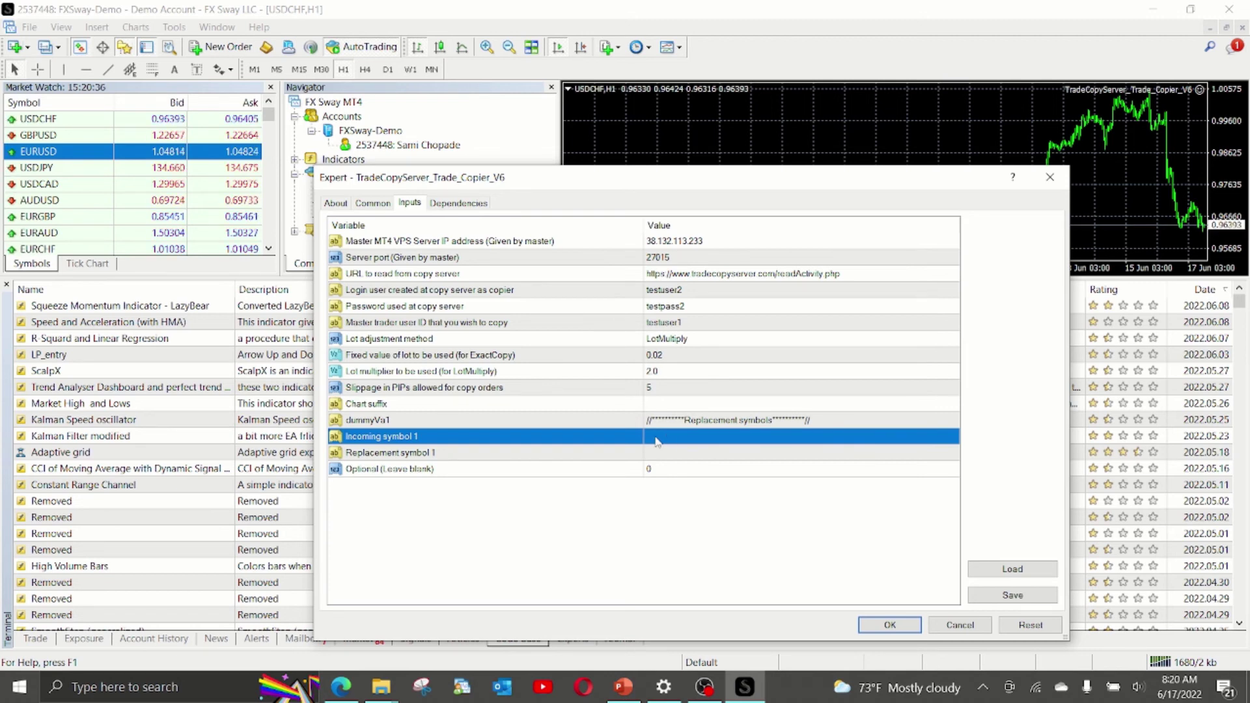
# Enter US30 as Incoming symbol 1 and USD30 as Replacement symbol 1.
pyautogui.doubleClick(656, 439)
pyautogui.write('US')
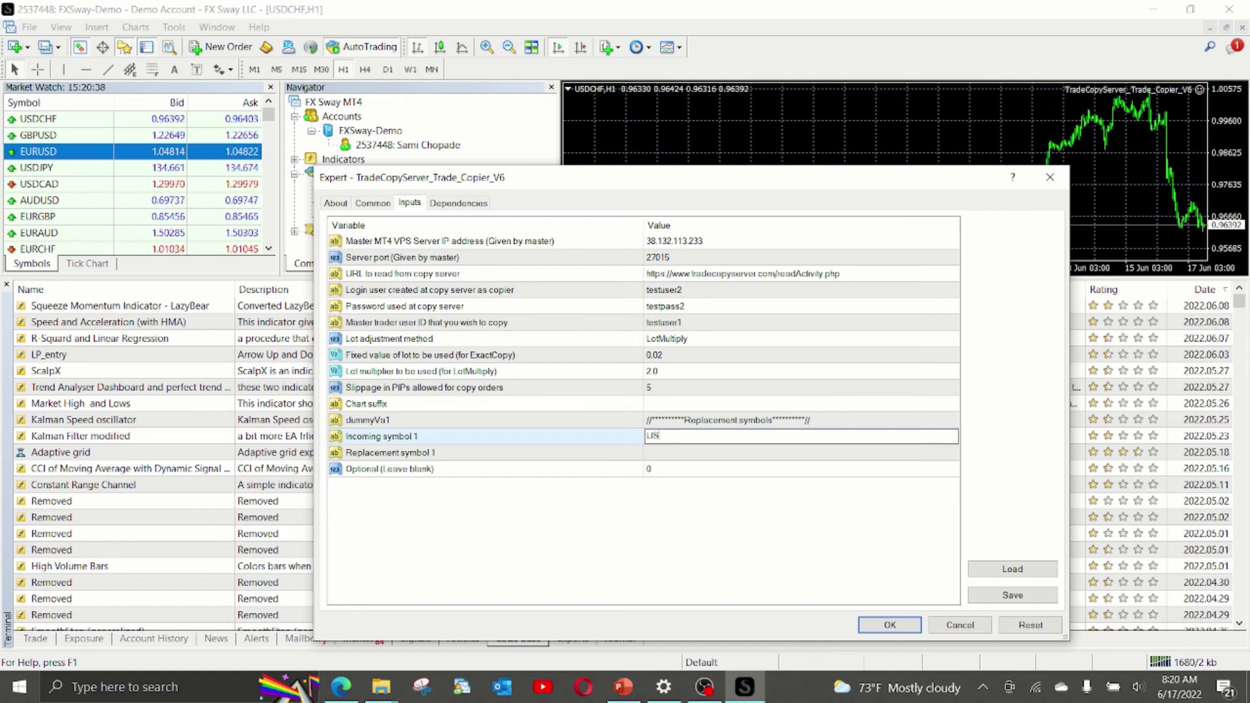
pyautogui.write('30')
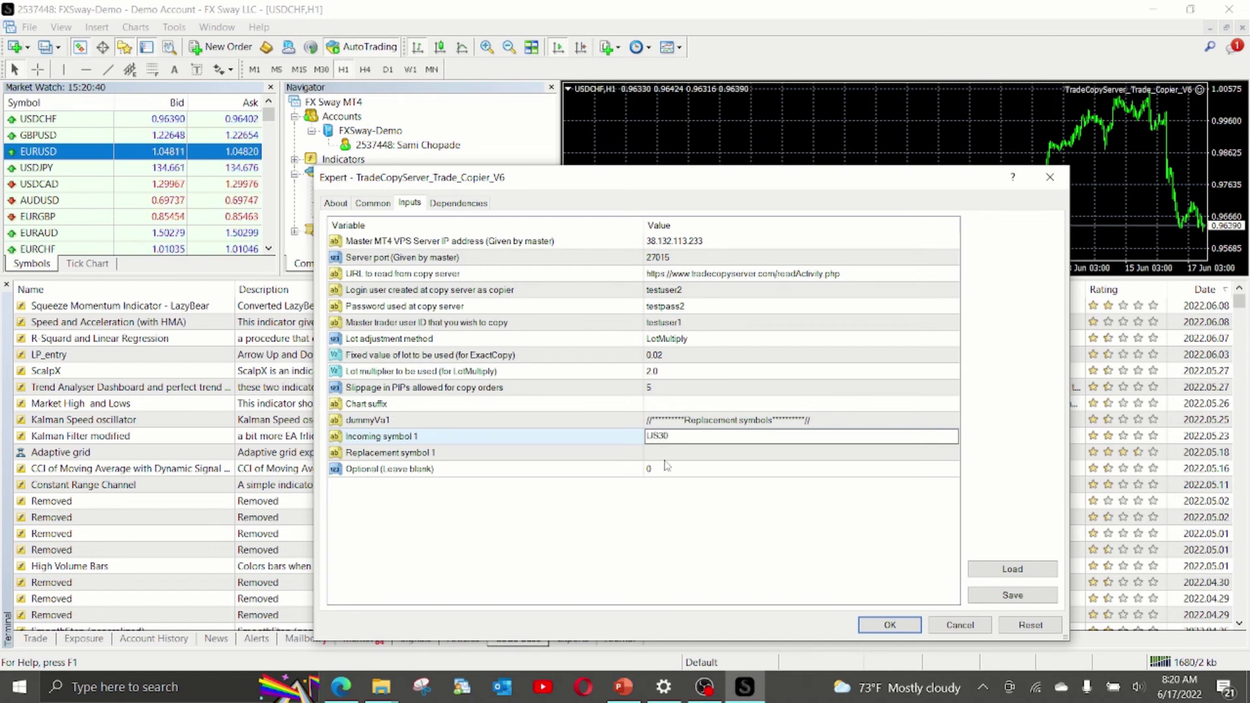
pyautogui.doubleClick(669, 453)
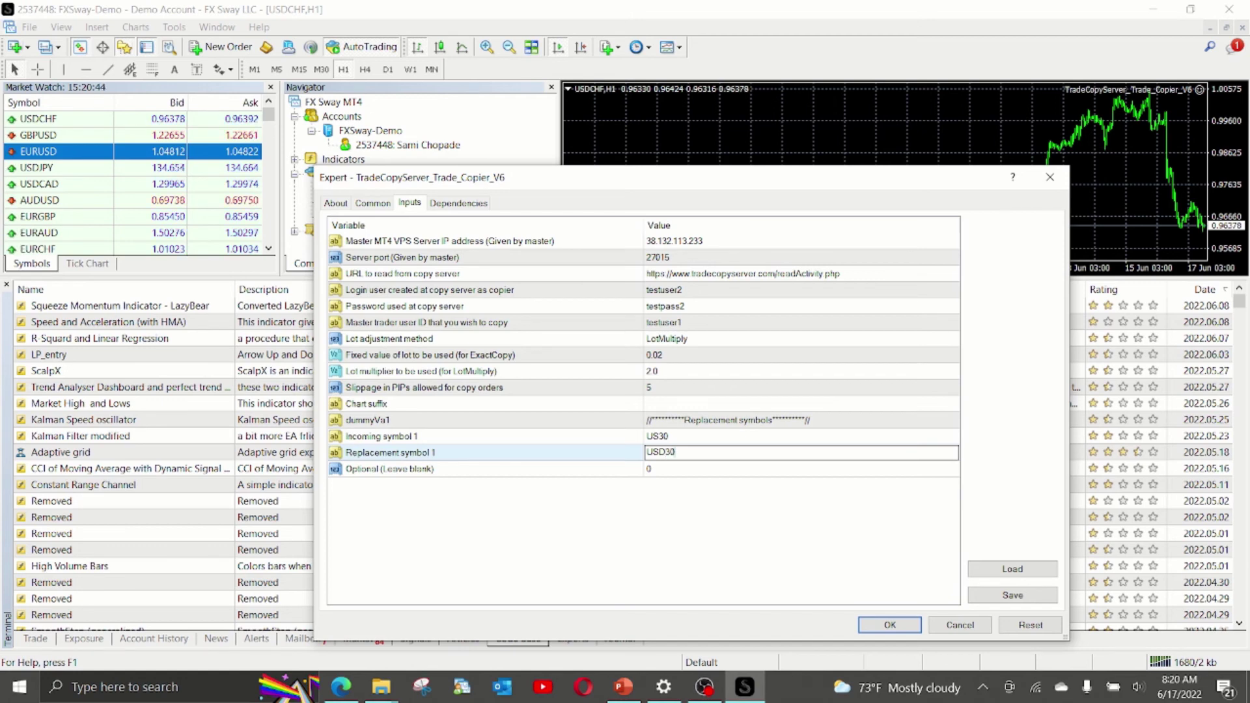
pyautogui.write('USD30')
pyautogui.click(674, 441)
pyautogui.click(678, 454)
pyautogui.click(675, 438)
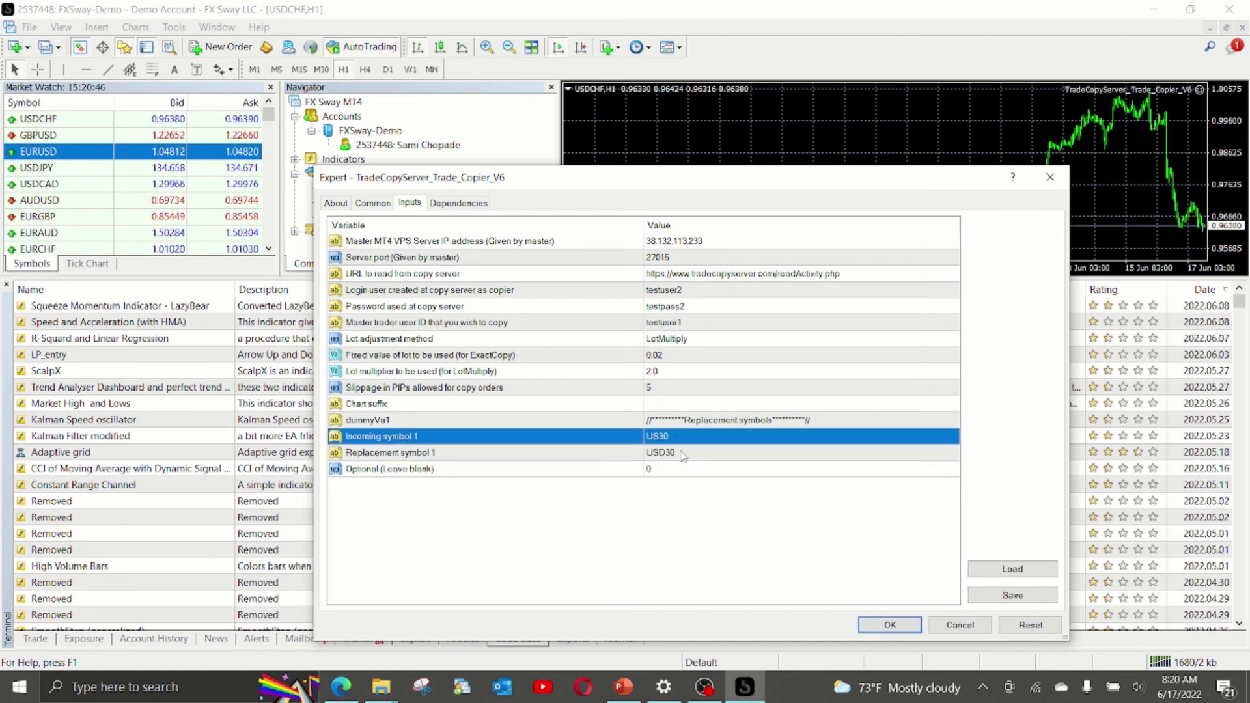
pyautogui.click(681, 457)
pyautogui.click(677, 440)
pyautogui.click(677, 455)
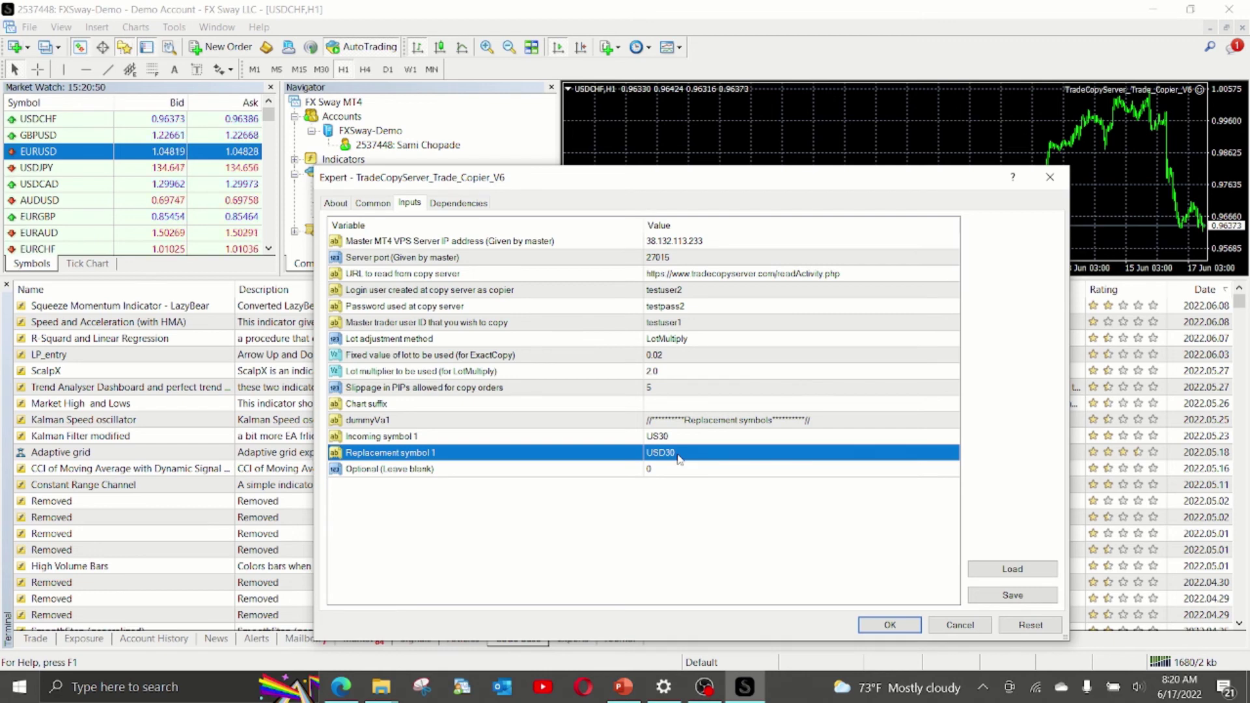
pyautogui.click(490, 470)
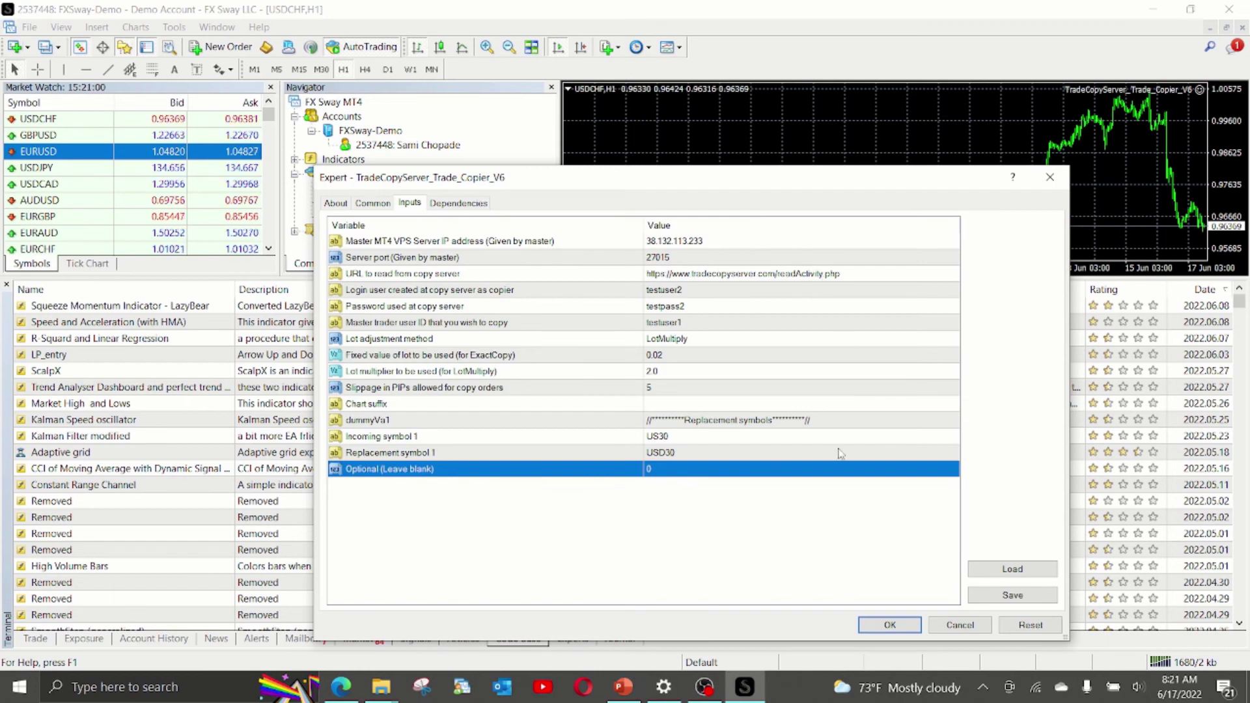
# Confirm the EA settings with OK, close the Navigator and shrink the Terminal panel to enlarge the chart.
pyautogui.click(880, 626)
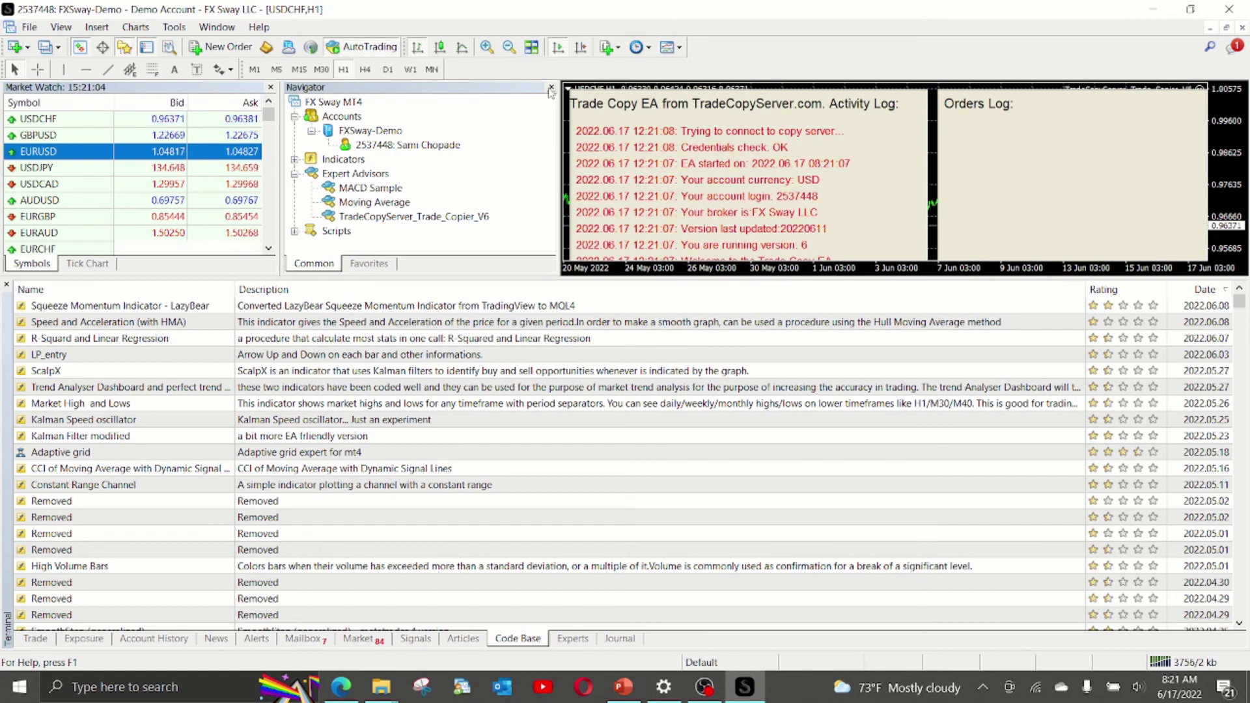
pyautogui.click(551, 87)
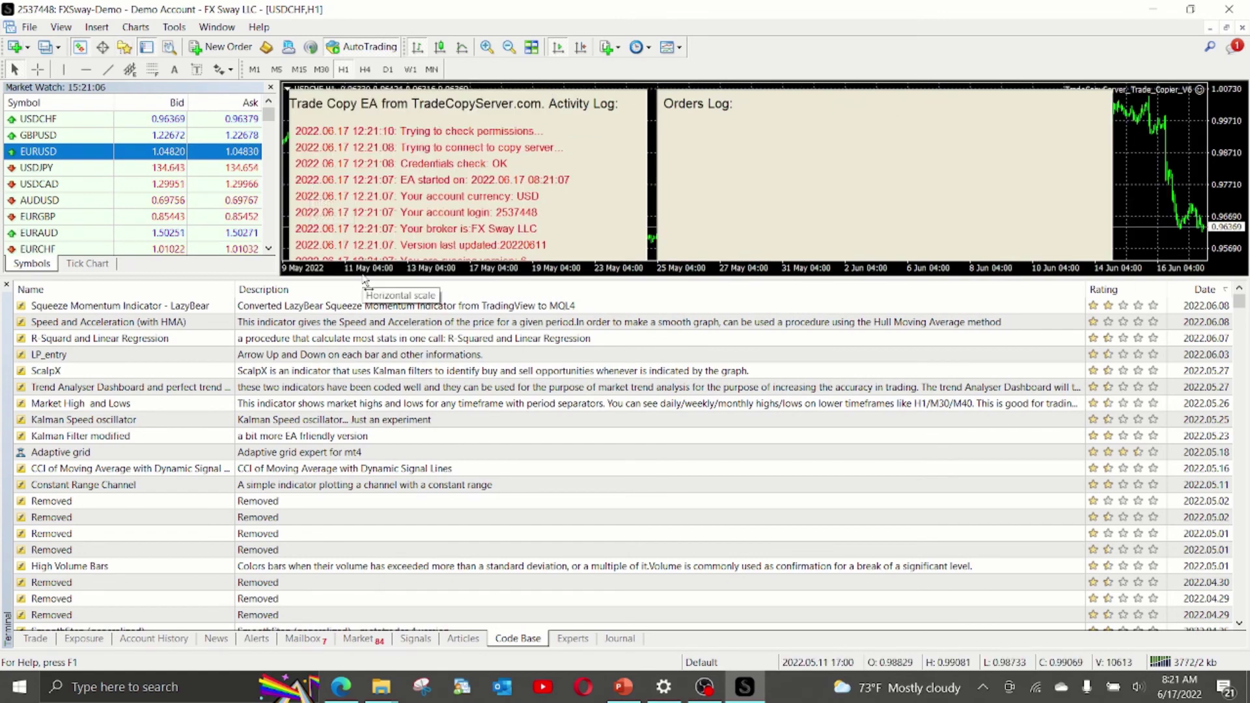
pyautogui.moveTo(368, 279); pyautogui.dragTo(383, 431)
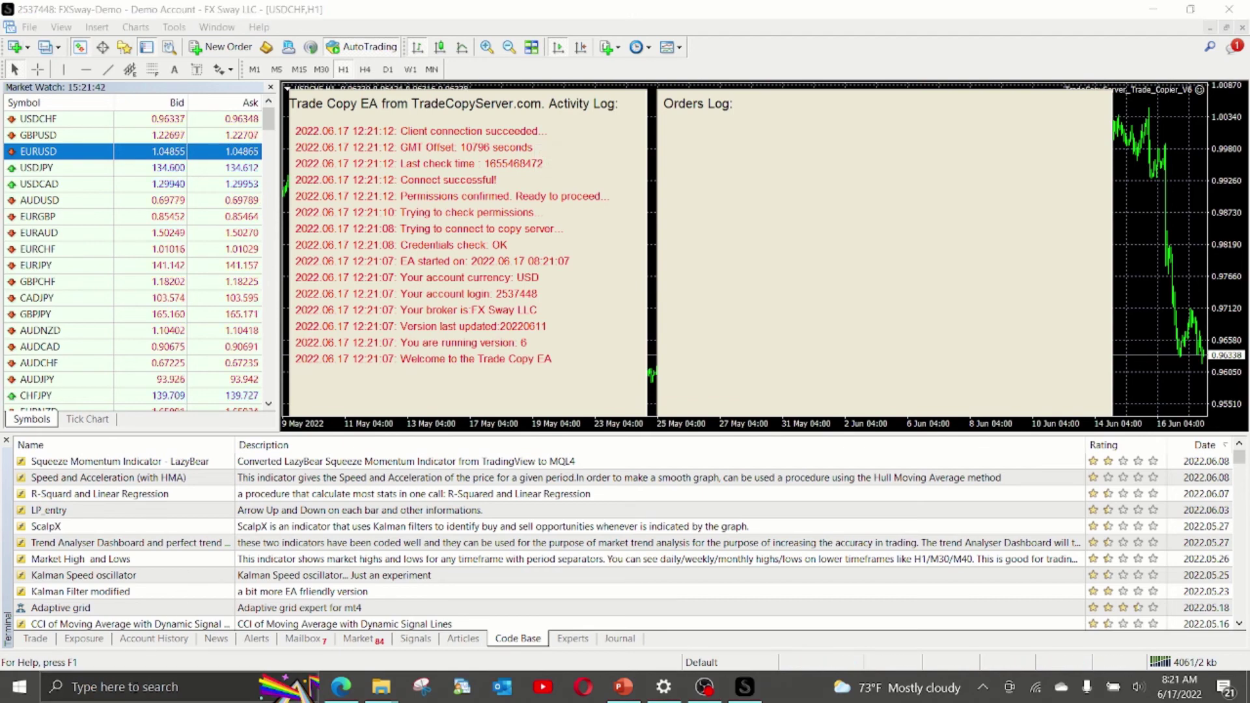
# Launch Remote Desktop Connection by searching 'rem' in Windows search.
pyautogui.click(136, 692)
pyautogui.write('rem')
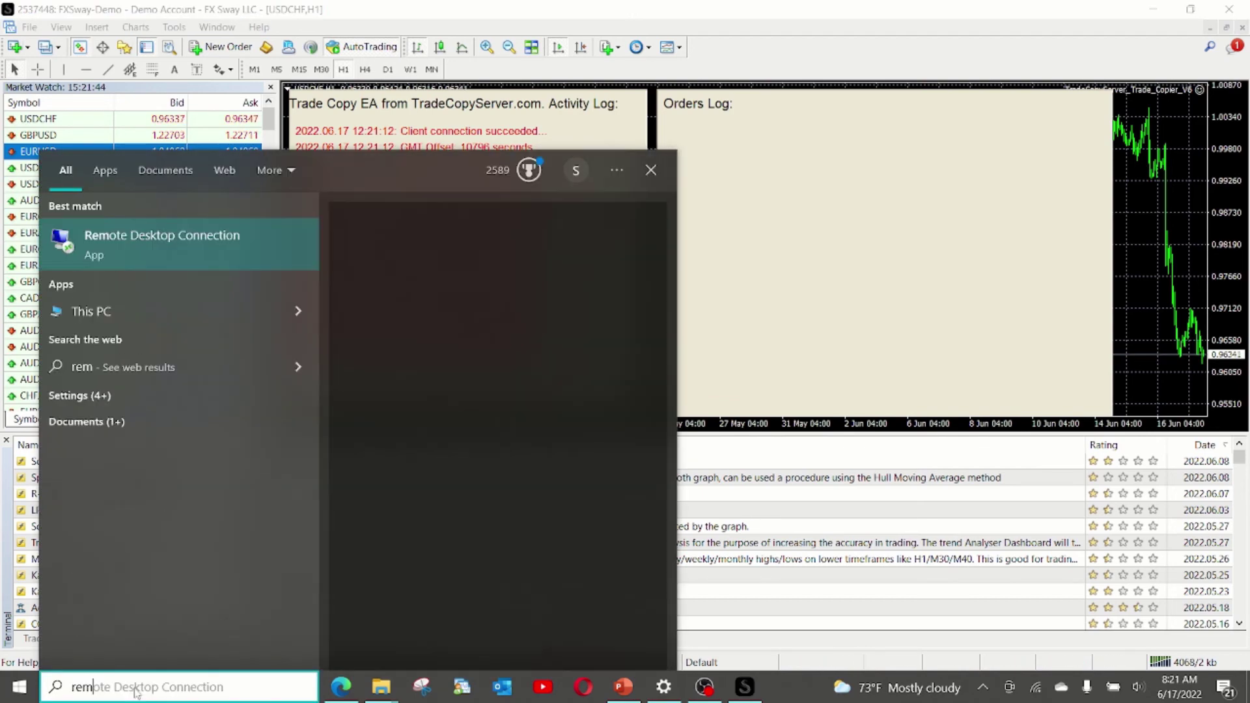
pyautogui.press('Return')
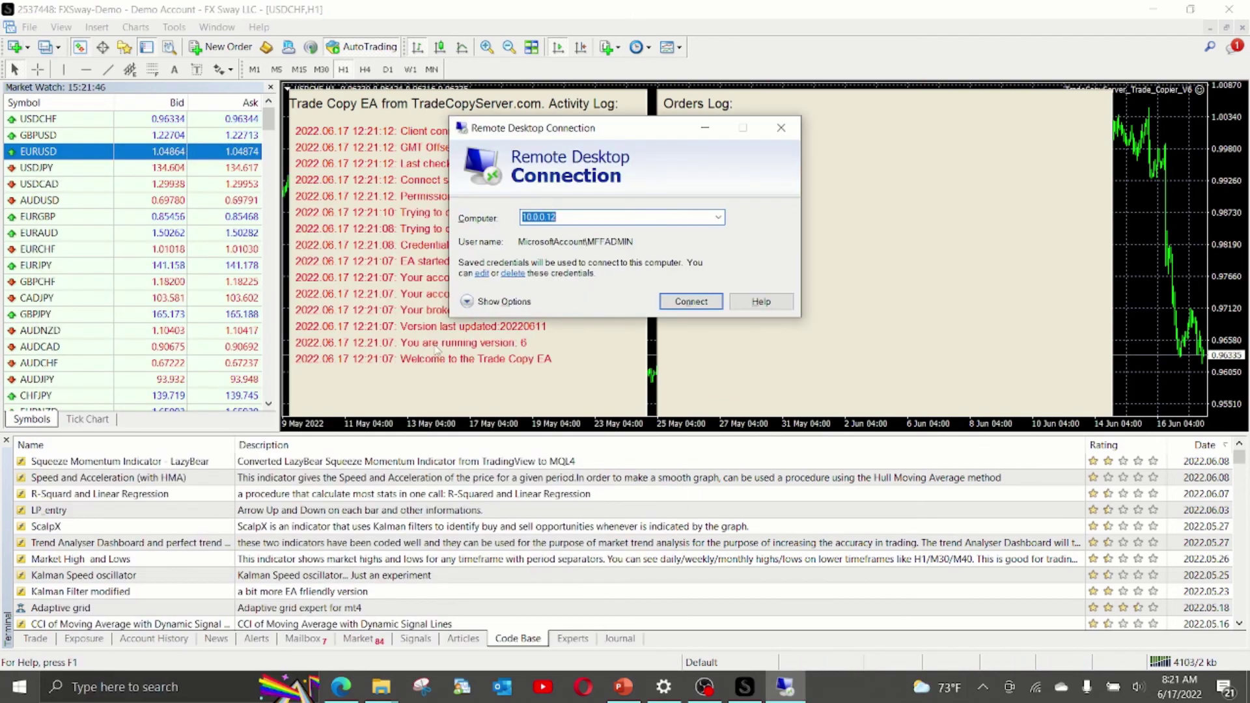
# Connect to the master server's address, then take the session out of full screen.
pyautogui.click(718, 217)
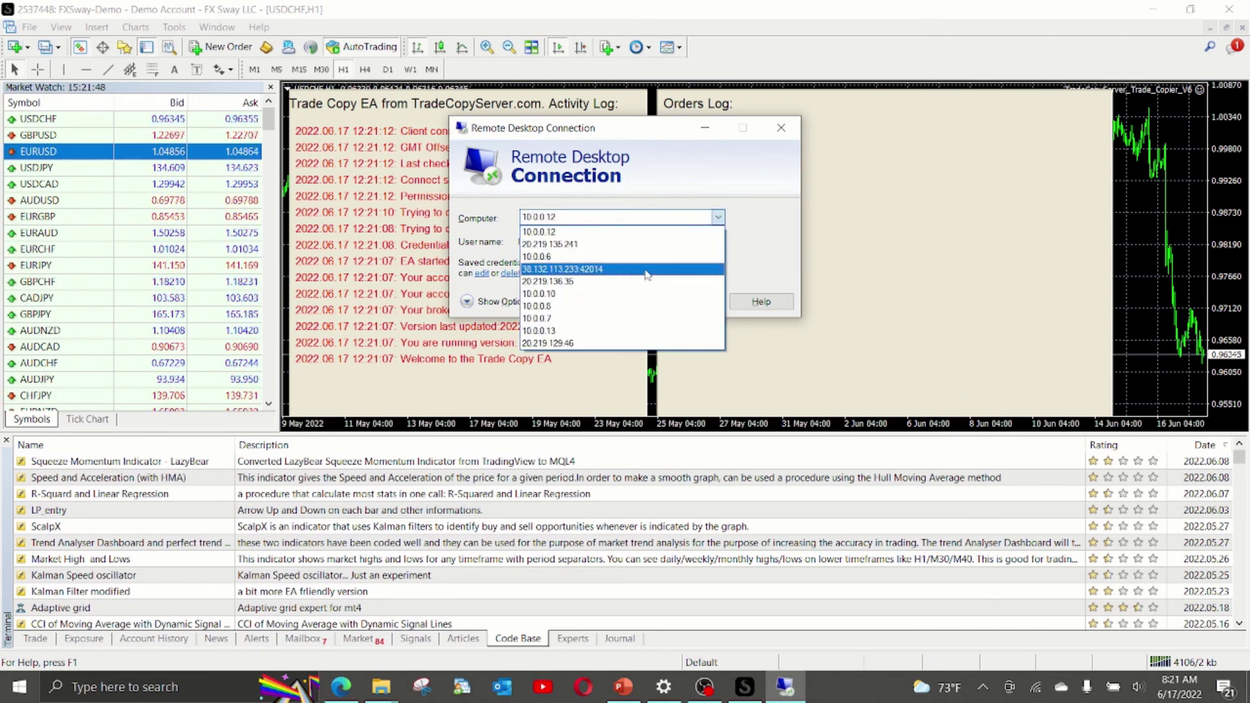
pyautogui.click(573, 269)
pyautogui.click(687, 302)
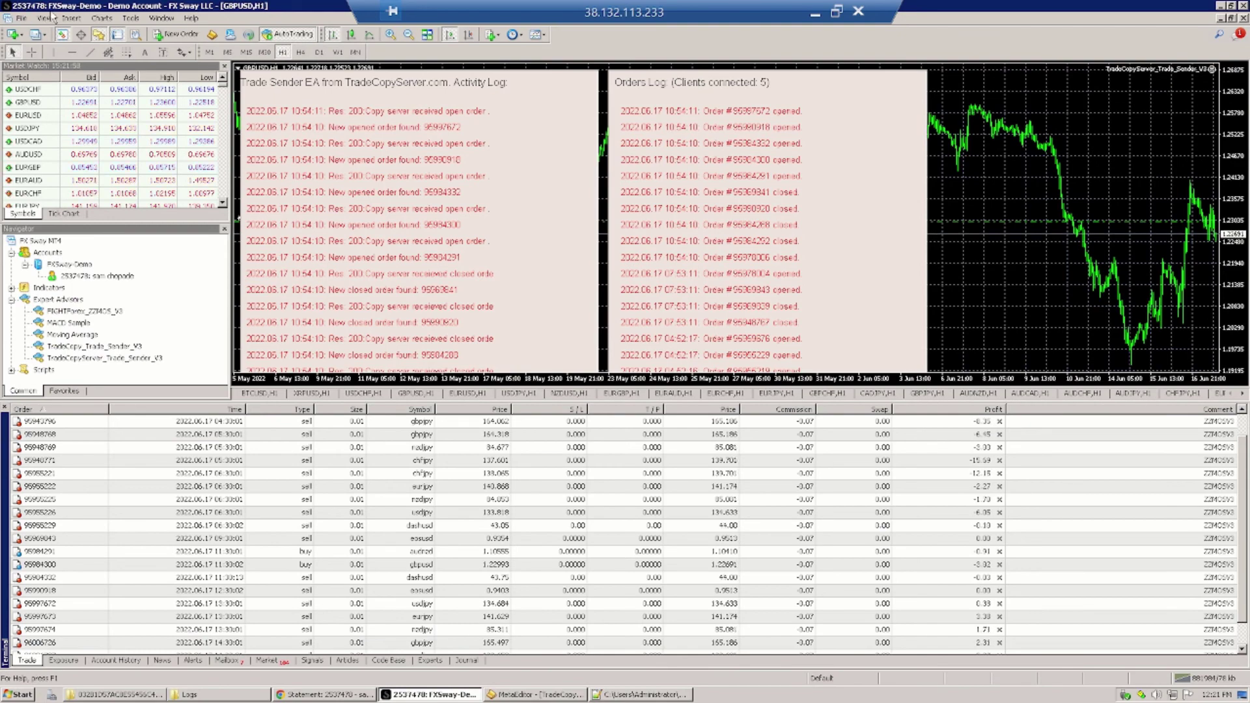
pyautogui.click(838, 12)
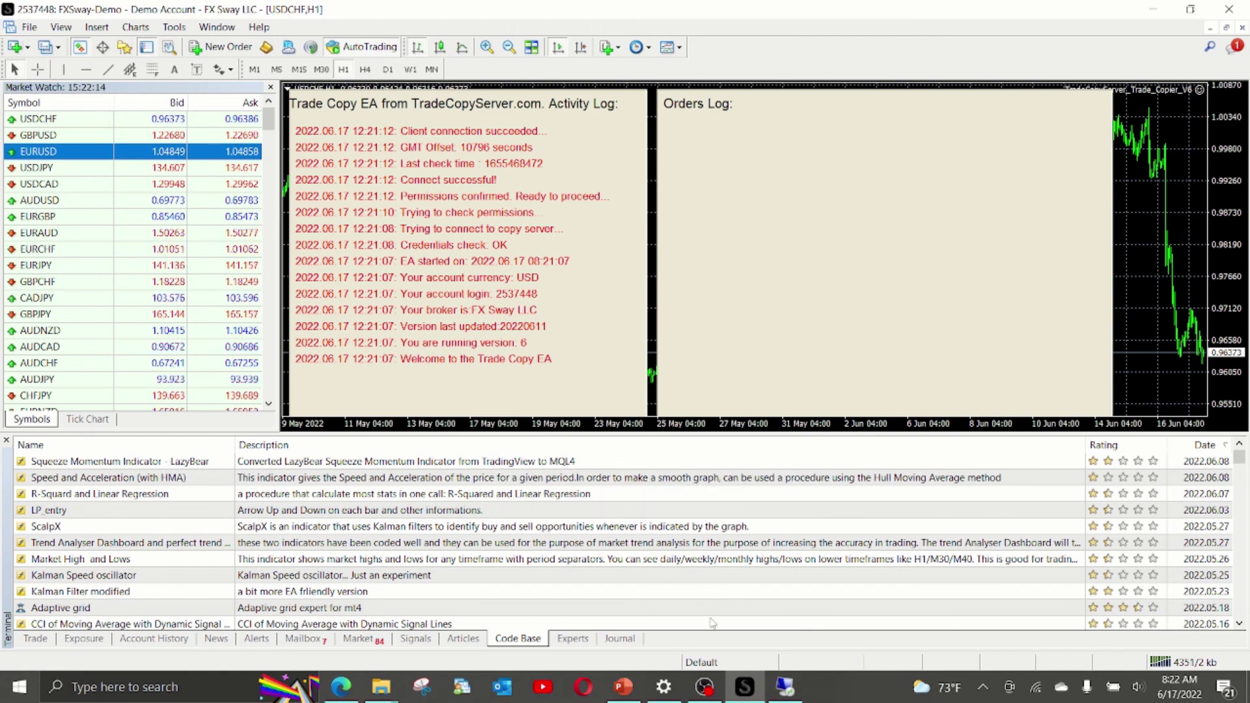
# Show the local Trade tab and position the master's remote session window beside it.
pyautogui.click(785, 687)
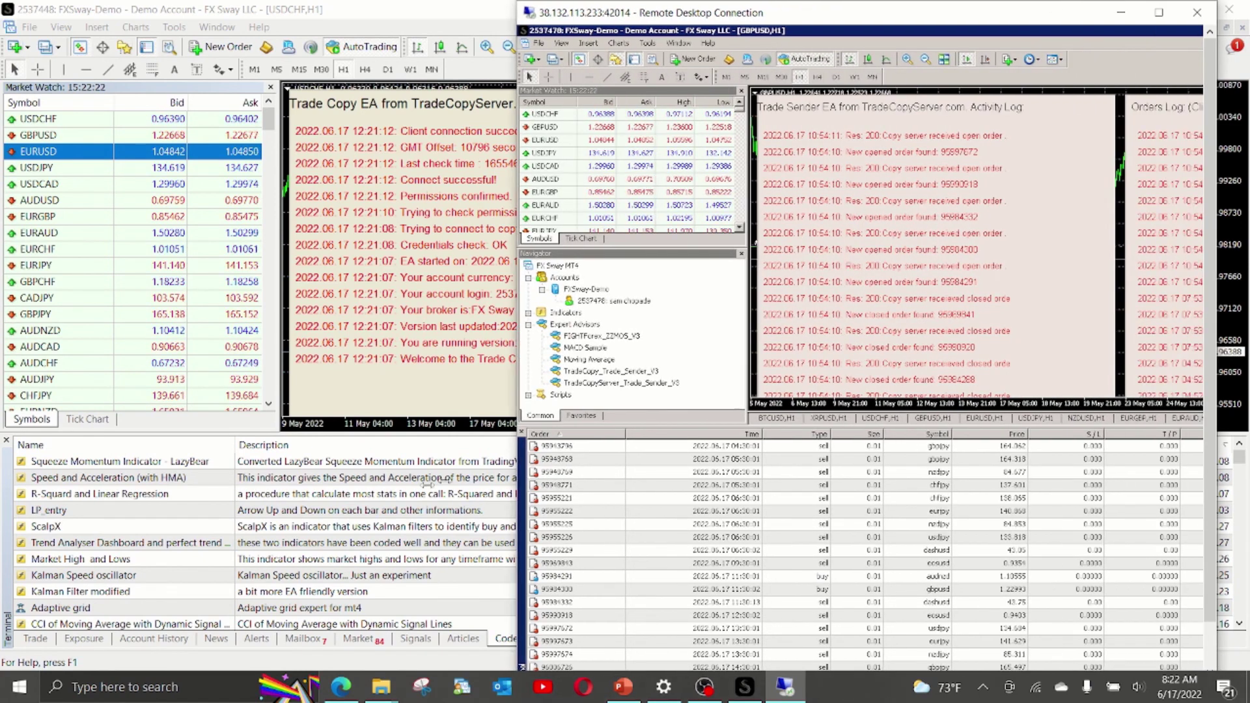
pyautogui.click(35, 640)
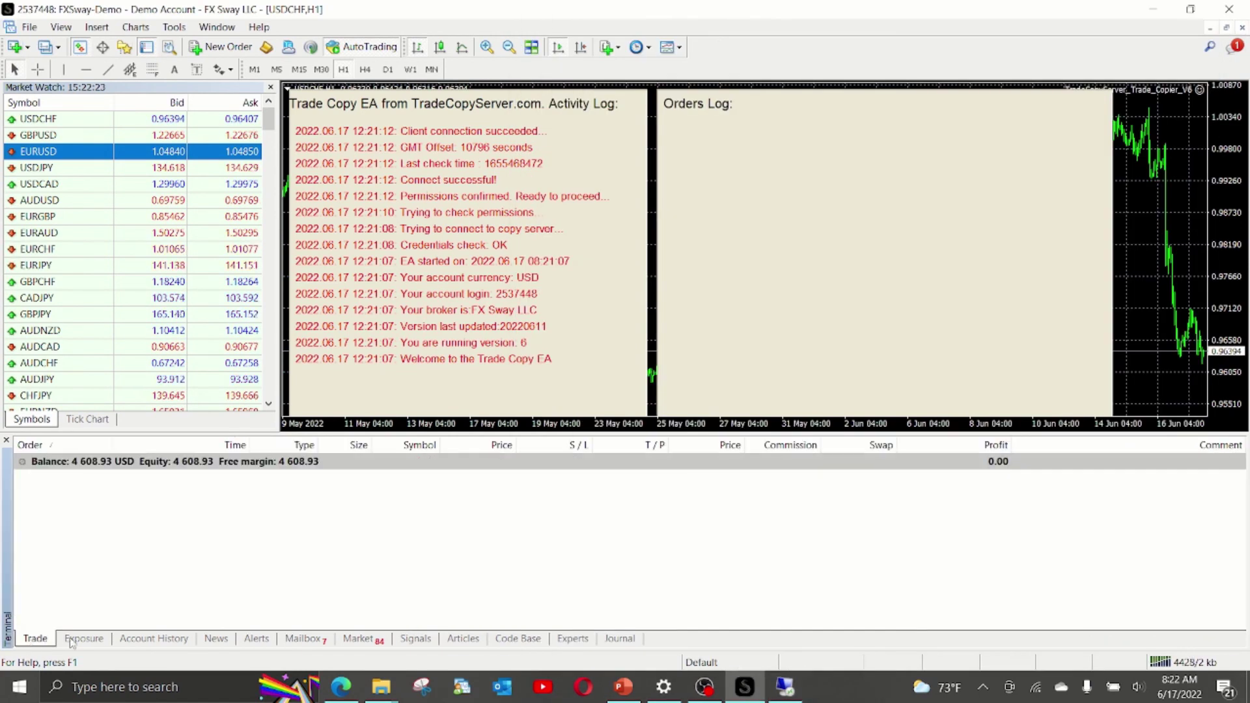
pyautogui.click(785, 687)
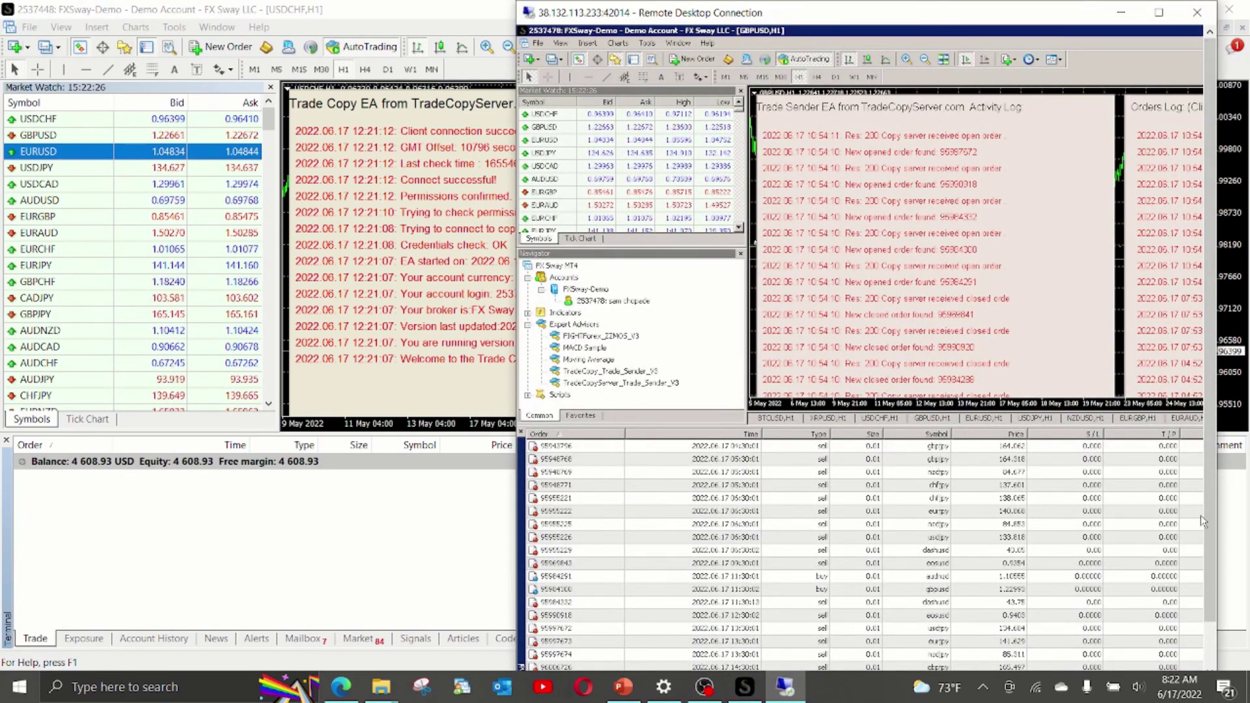
pyautogui.moveTo(1209, 573); pyautogui.dragTo(1215, 622)
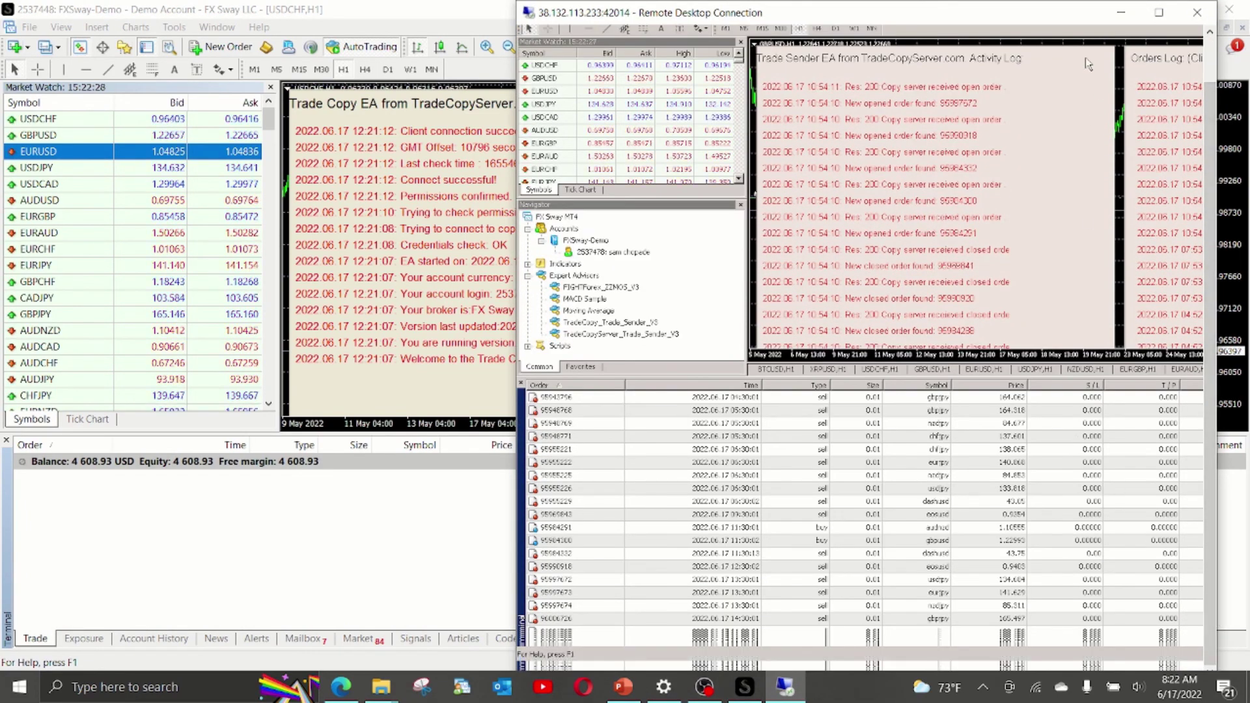
pyautogui.moveTo(1036, 19); pyautogui.dragTo(1038, 27)
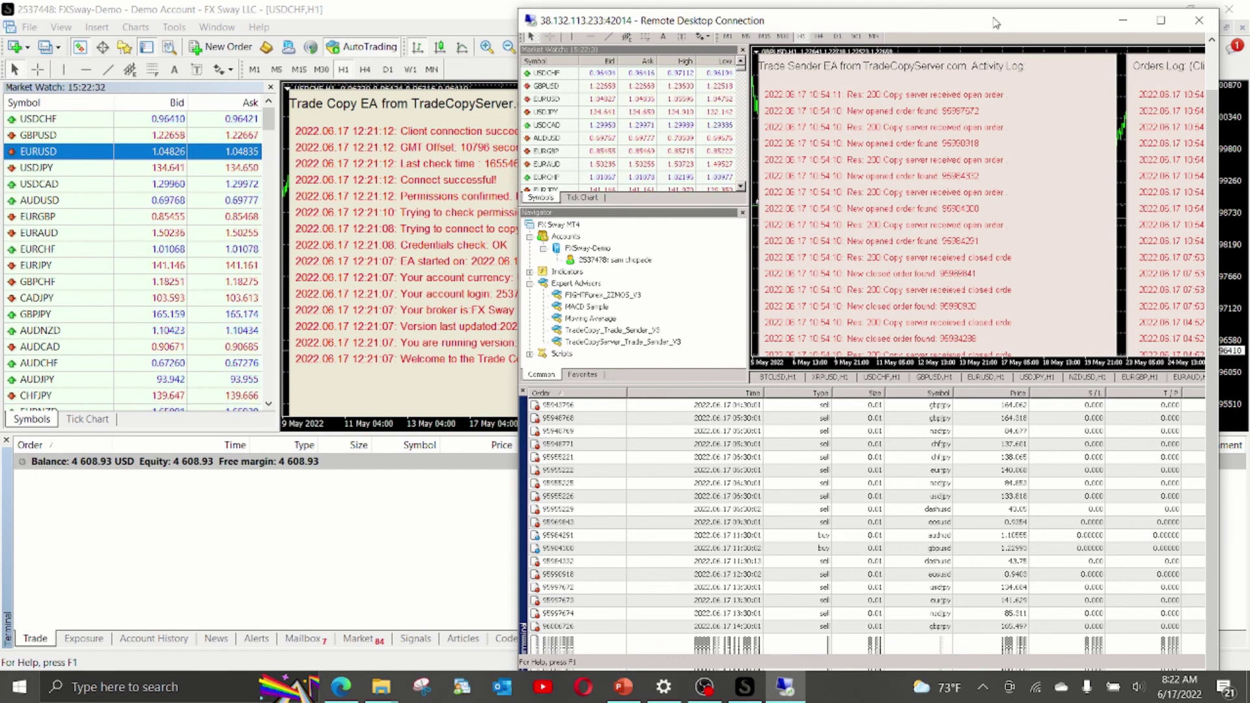
pyautogui.moveTo(958, 20); pyautogui.dragTo(929, 83)
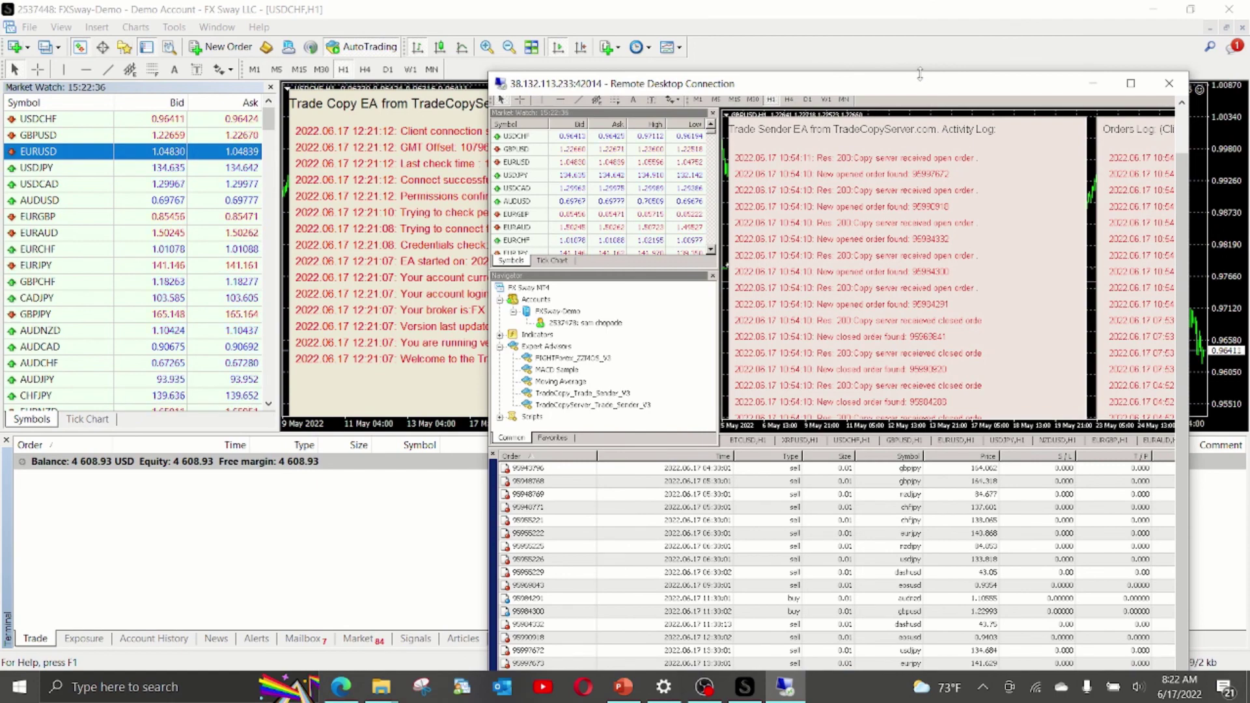
pyautogui.moveTo(921, 75); pyautogui.dragTo(867, 34)
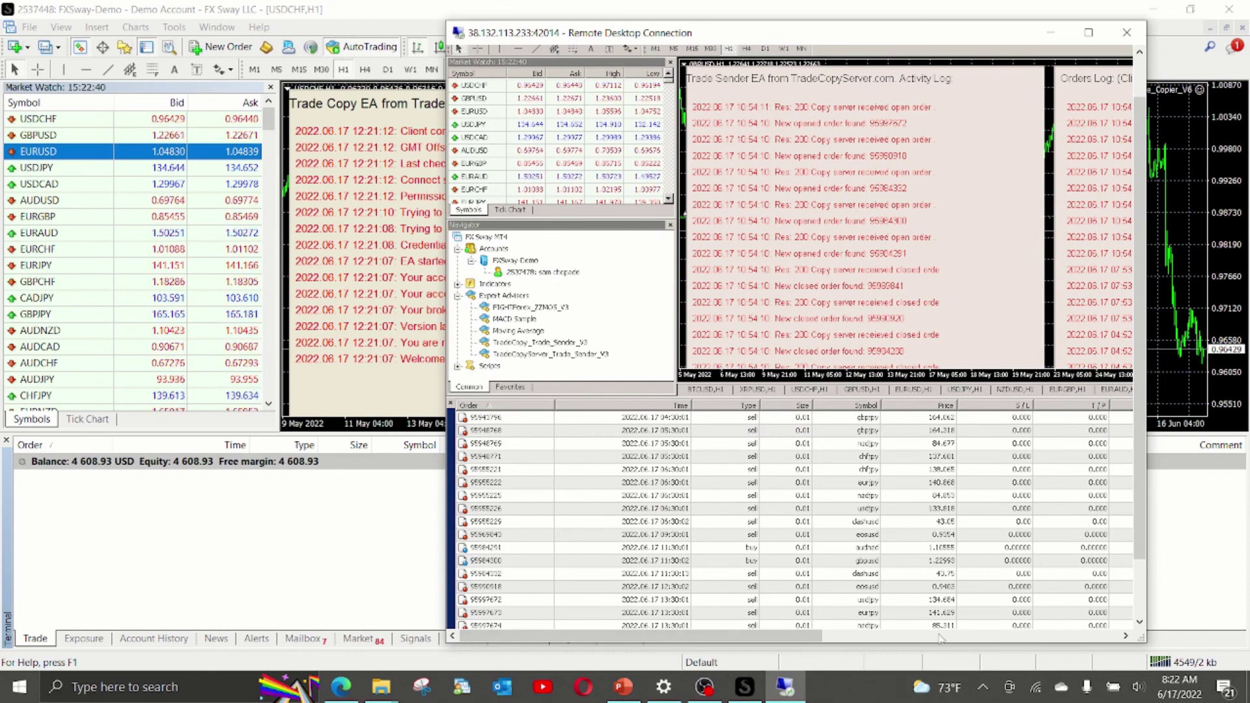
# Scroll the master's screen to its trade list and select the CADJPY order.
pyautogui.click(947, 638)
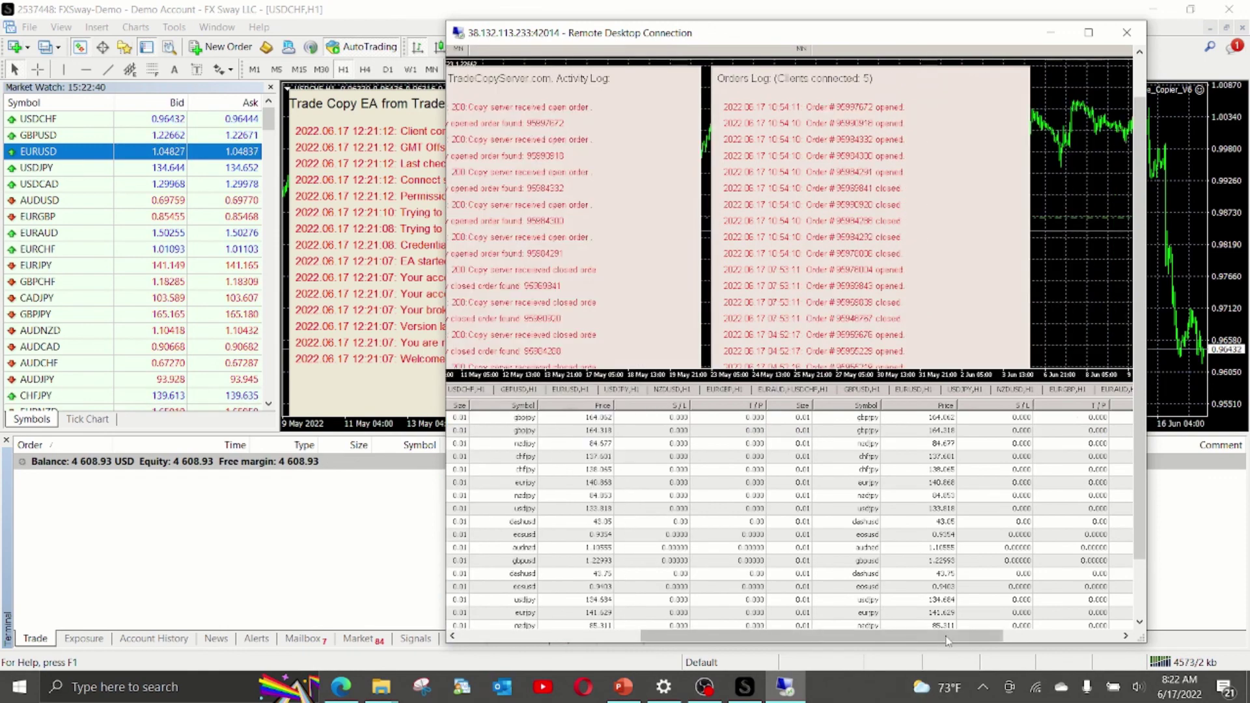
pyautogui.click(1139, 612)
pyautogui.click(1139, 612)
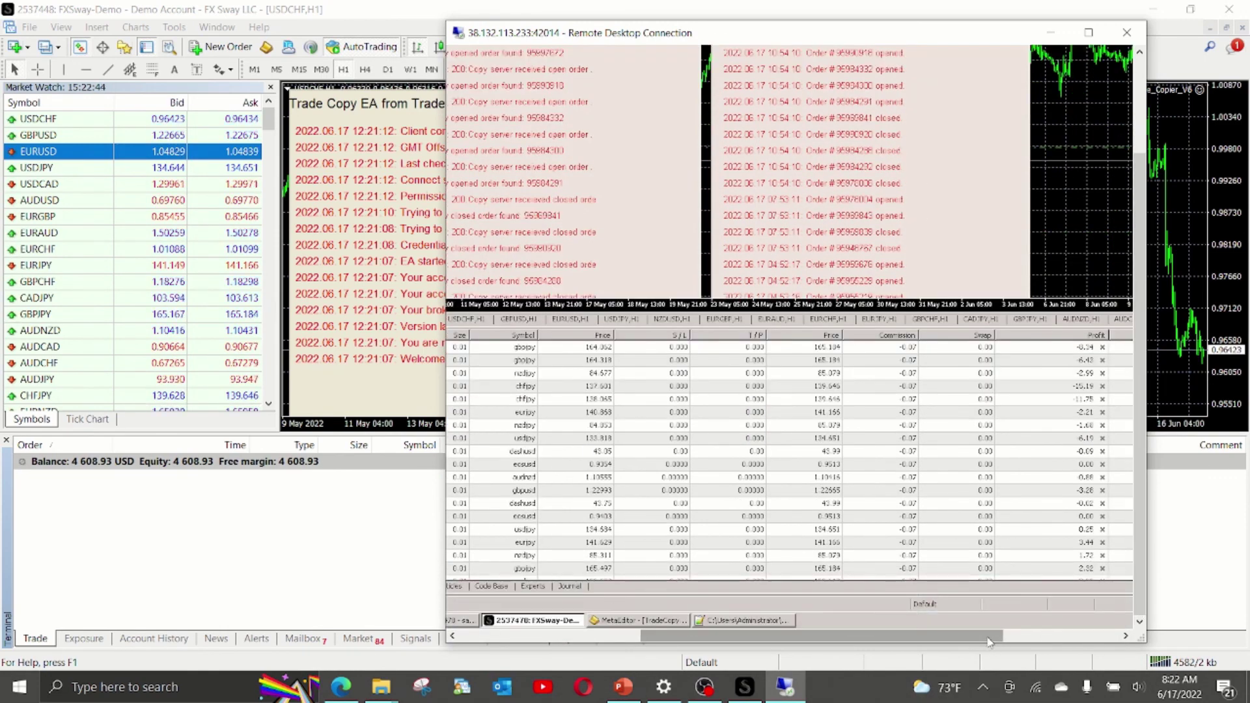
pyautogui.moveTo(988, 642); pyautogui.dragTo(798, 641)
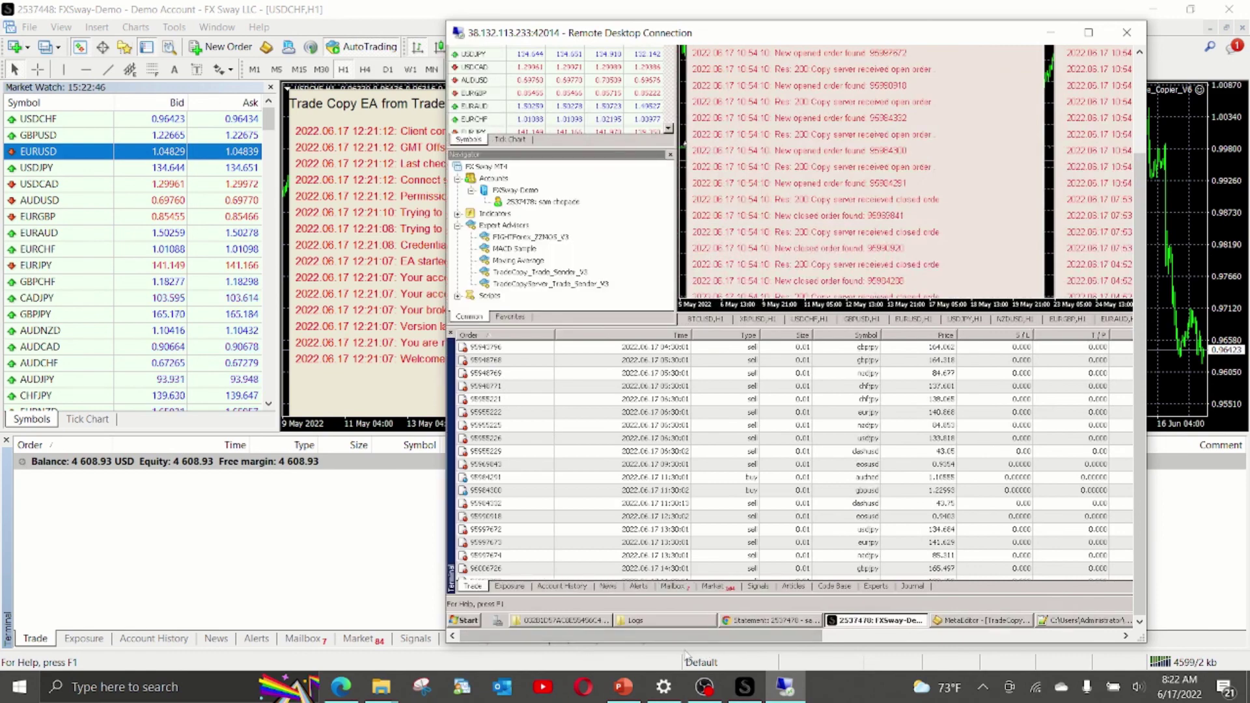
pyautogui.scroll(-1, 639, 526)
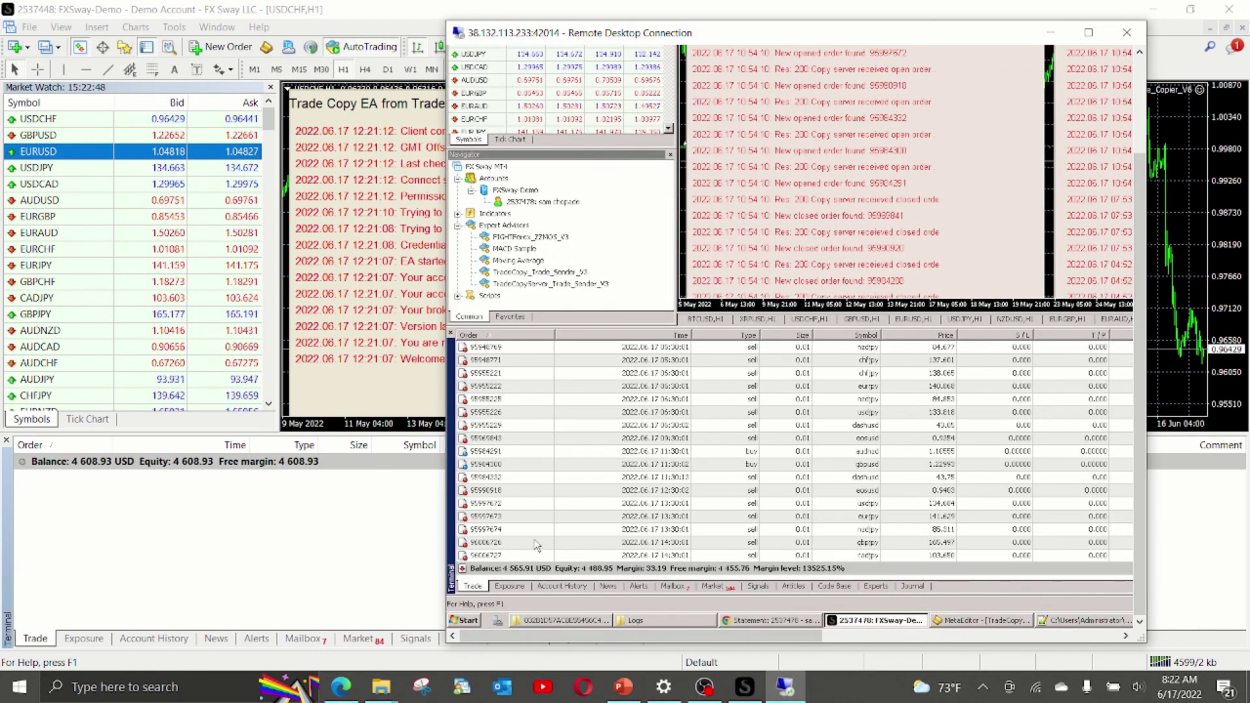
pyautogui.click(484, 556)
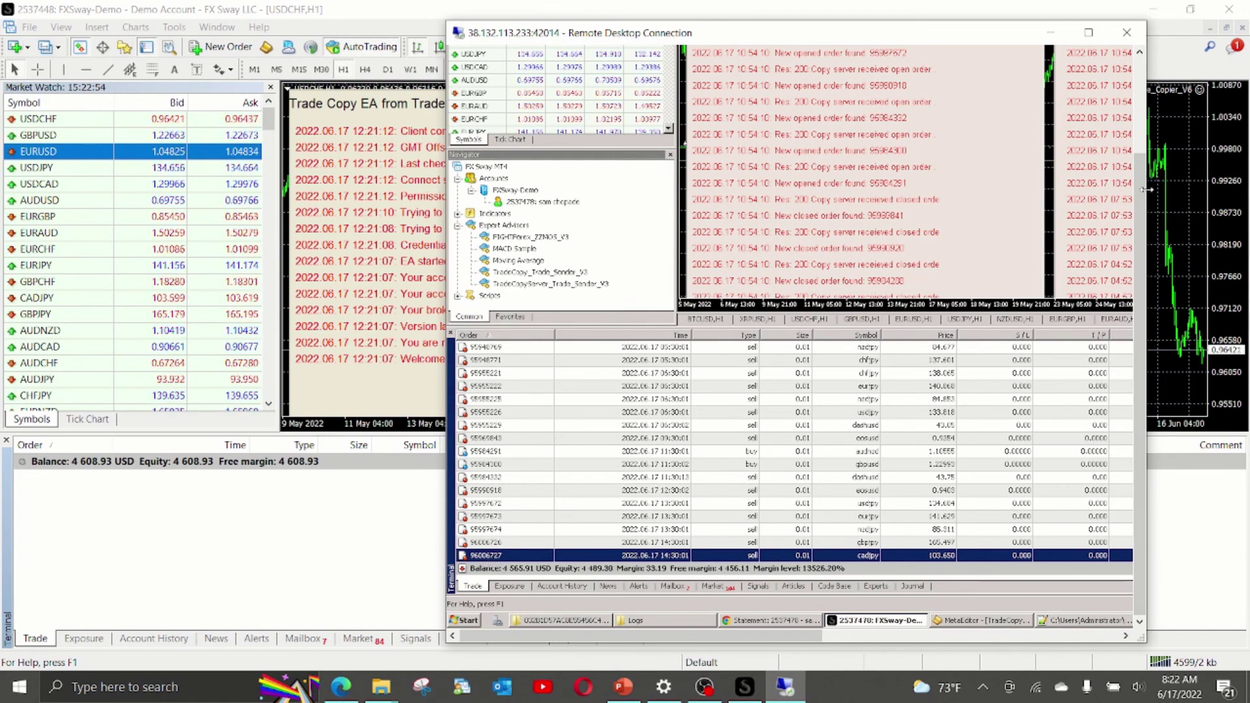
pyautogui.scroll(3, 1125, 85)
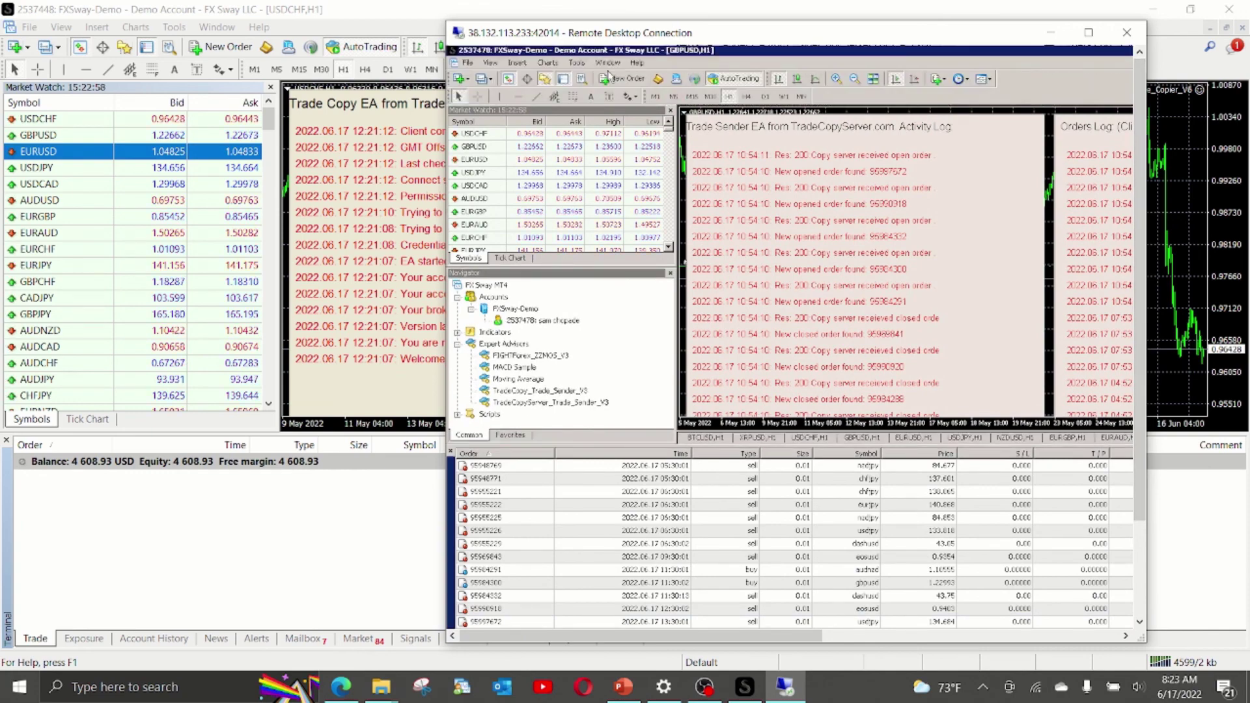
# Place a 0.01-lot GBPUSD market sell on the master account and check the local terminal.
pyautogui.click(623, 79)
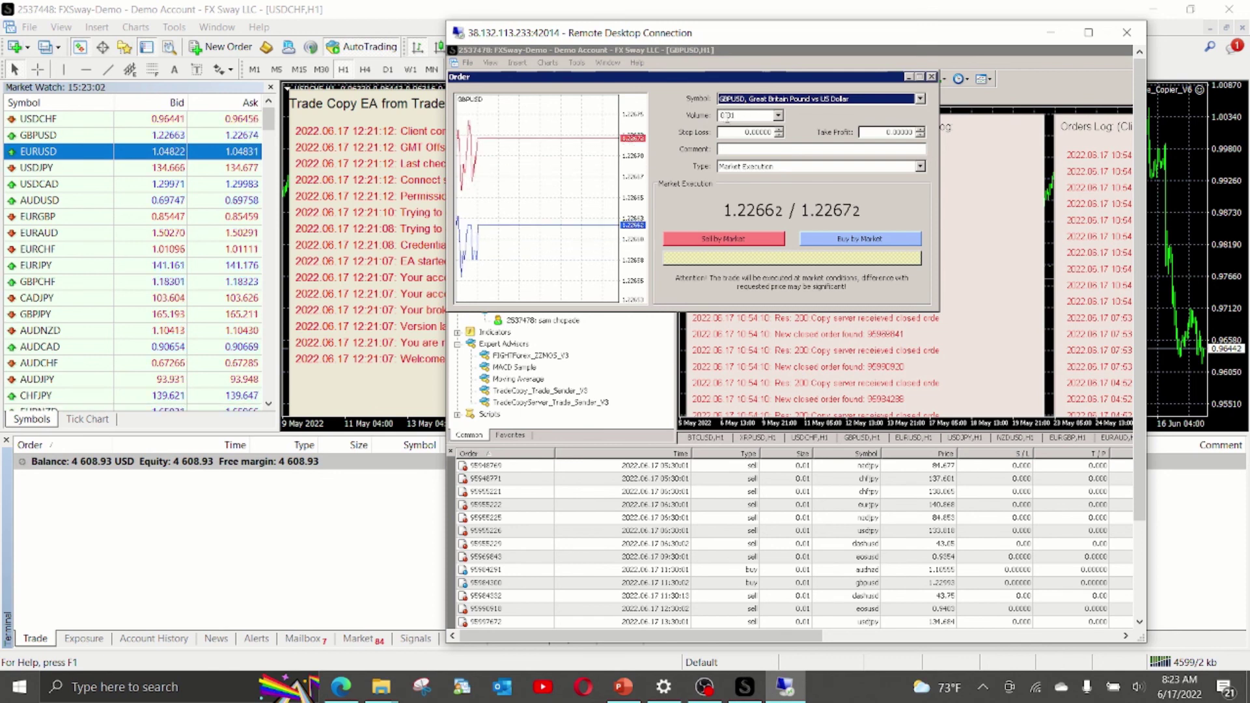
pyautogui.click(721, 238)
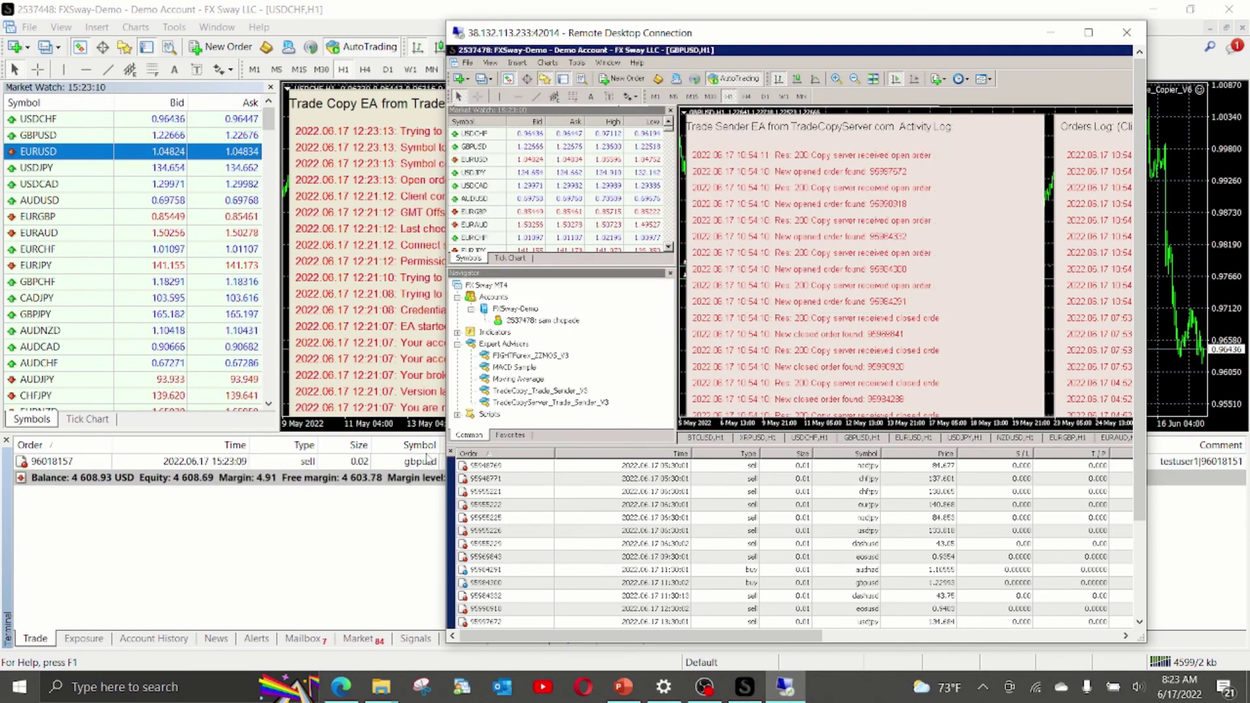
pyautogui.click(82, 466)
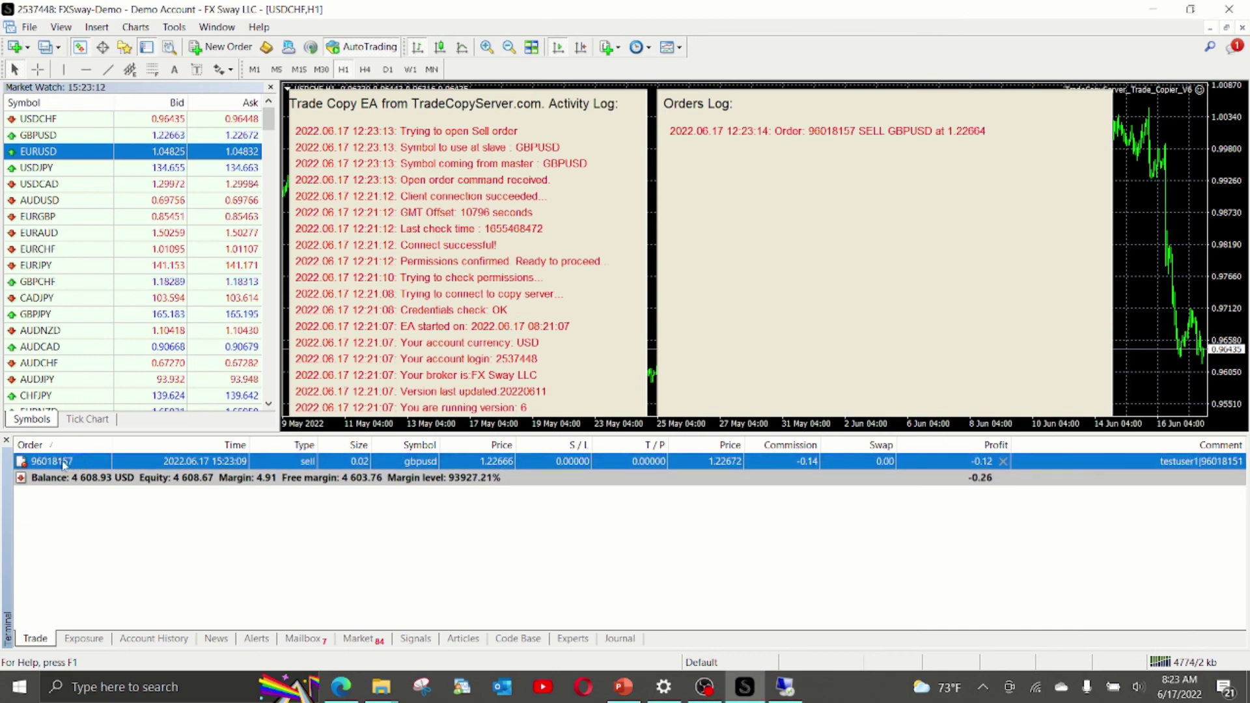
# Compare the master's new GBPUSD sell with the 0.02-lot copied sell in local MT4.
pyautogui.click(785, 687)
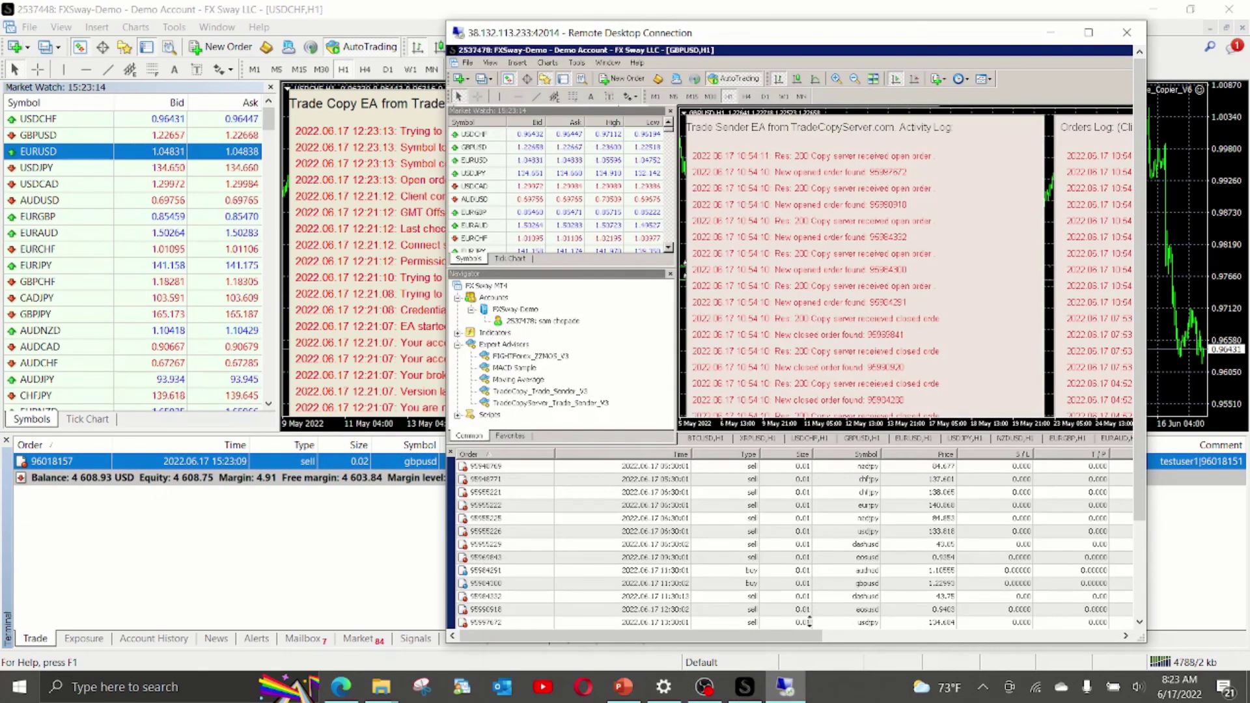
pyautogui.click(1139, 615)
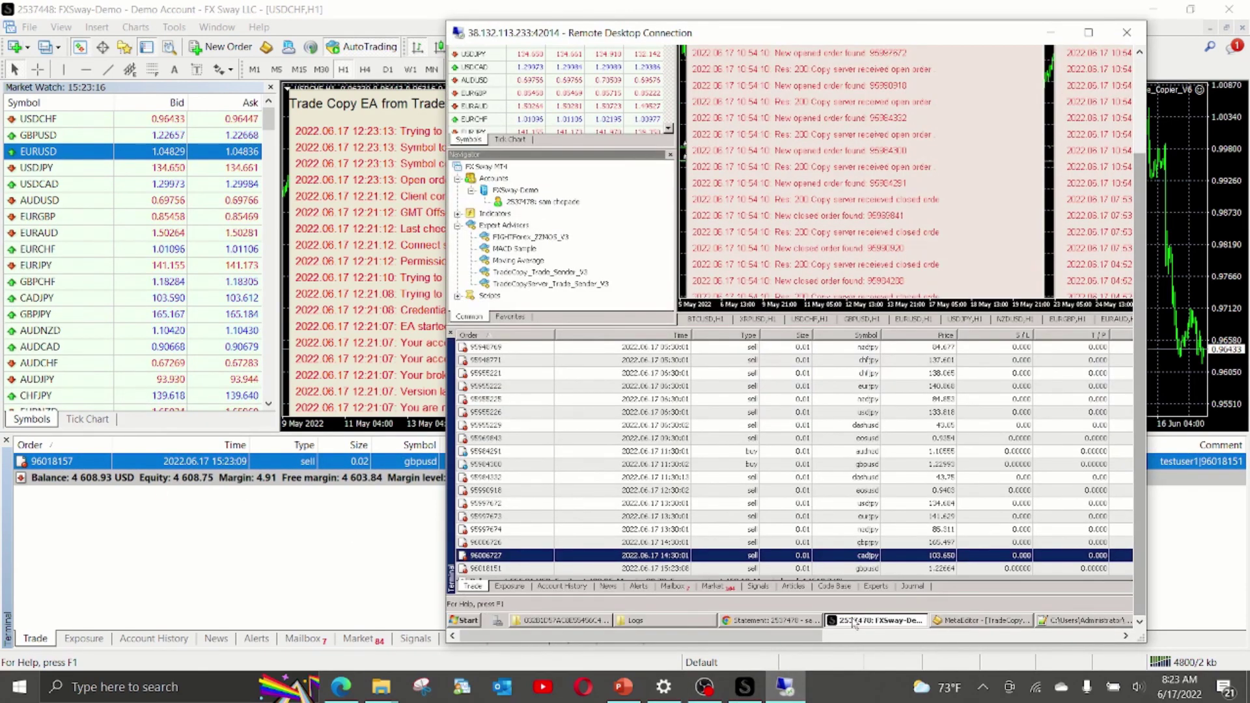
pyautogui.click(481, 571)
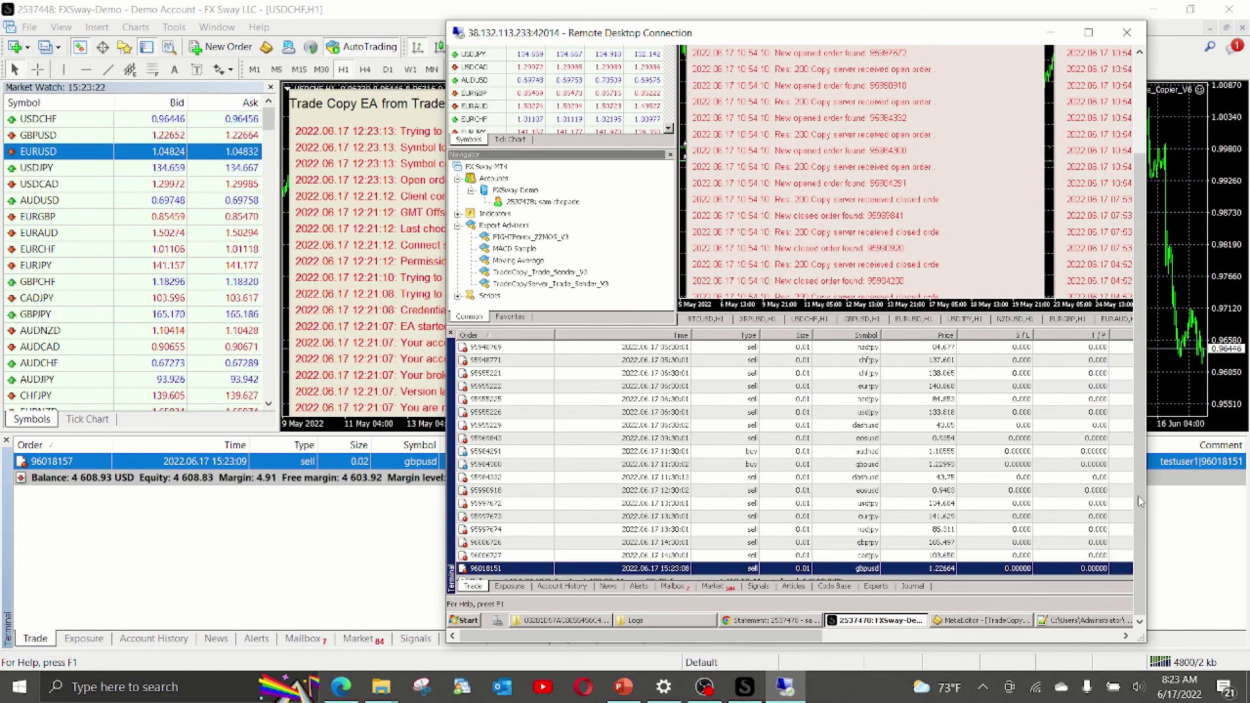
pyautogui.click(1175, 468)
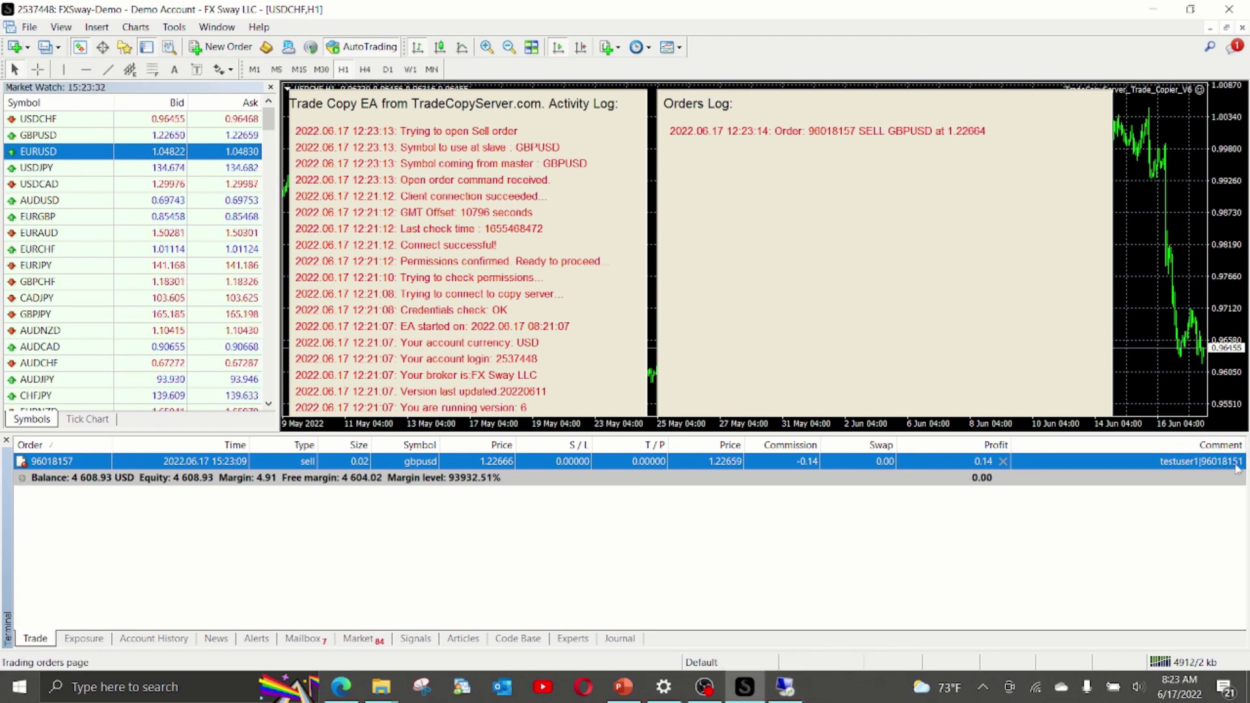
pyautogui.click(785, 686)
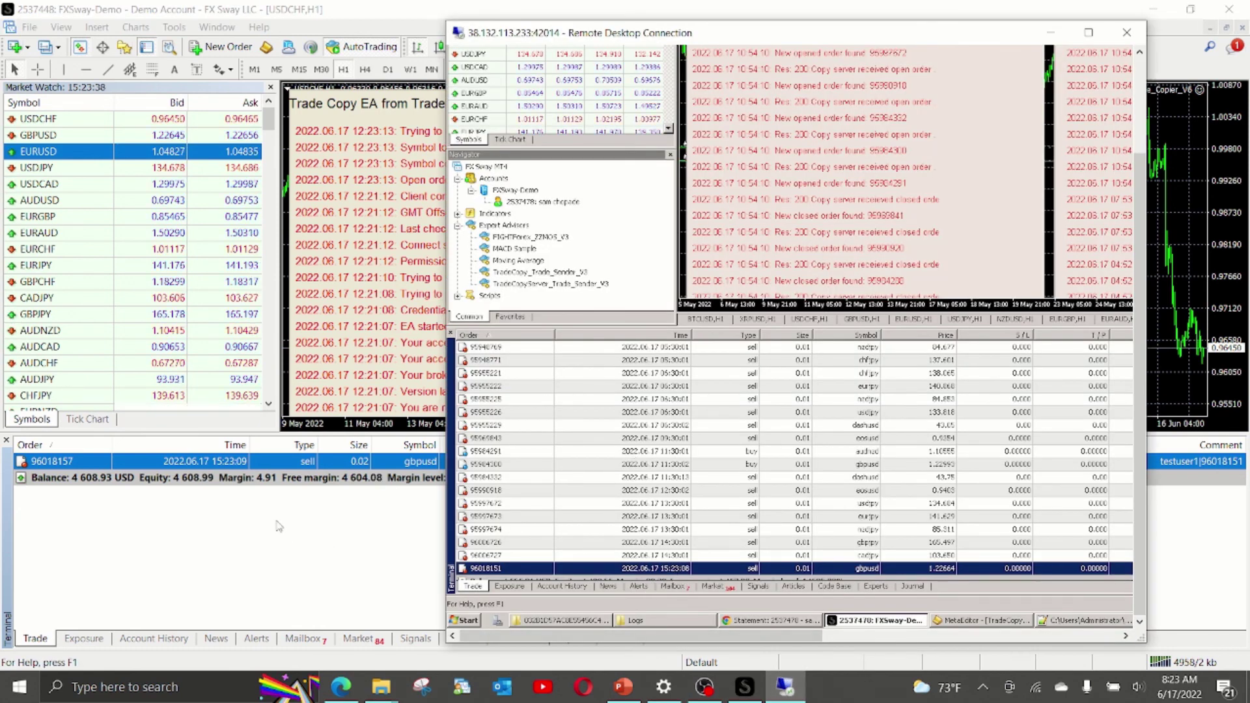
pyautogui.click(225, 468)
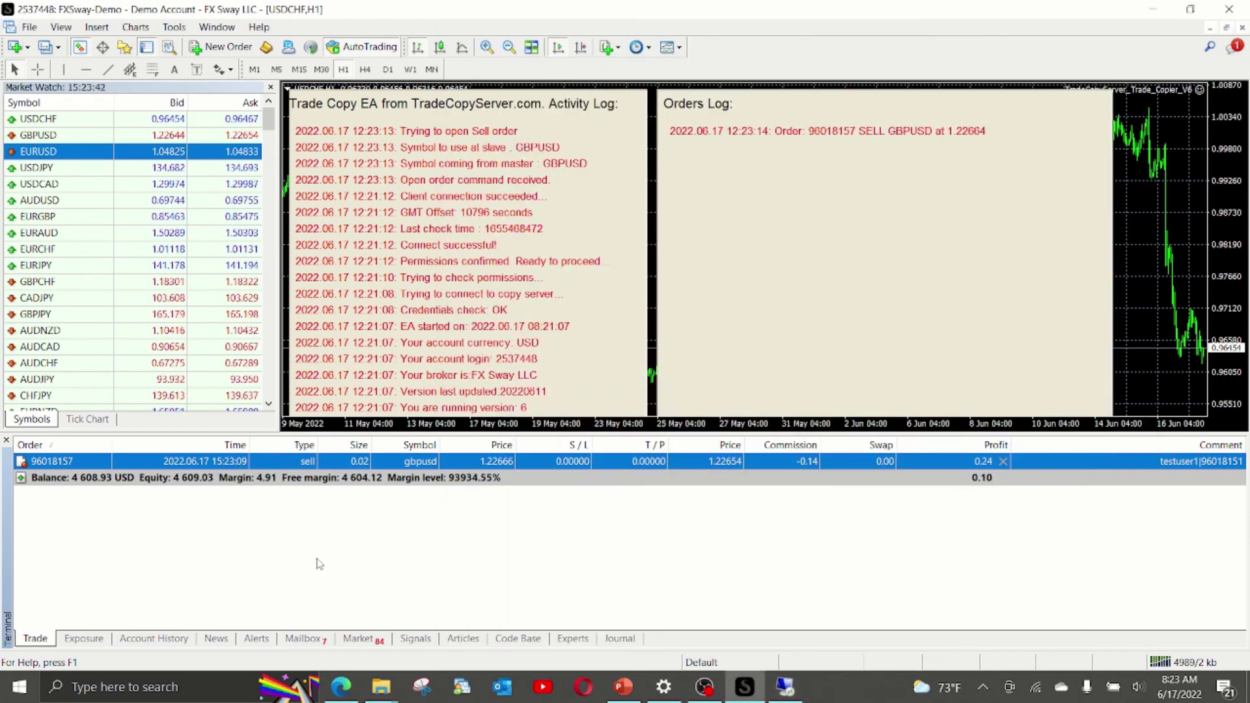
pyautogui.click(785, 687)
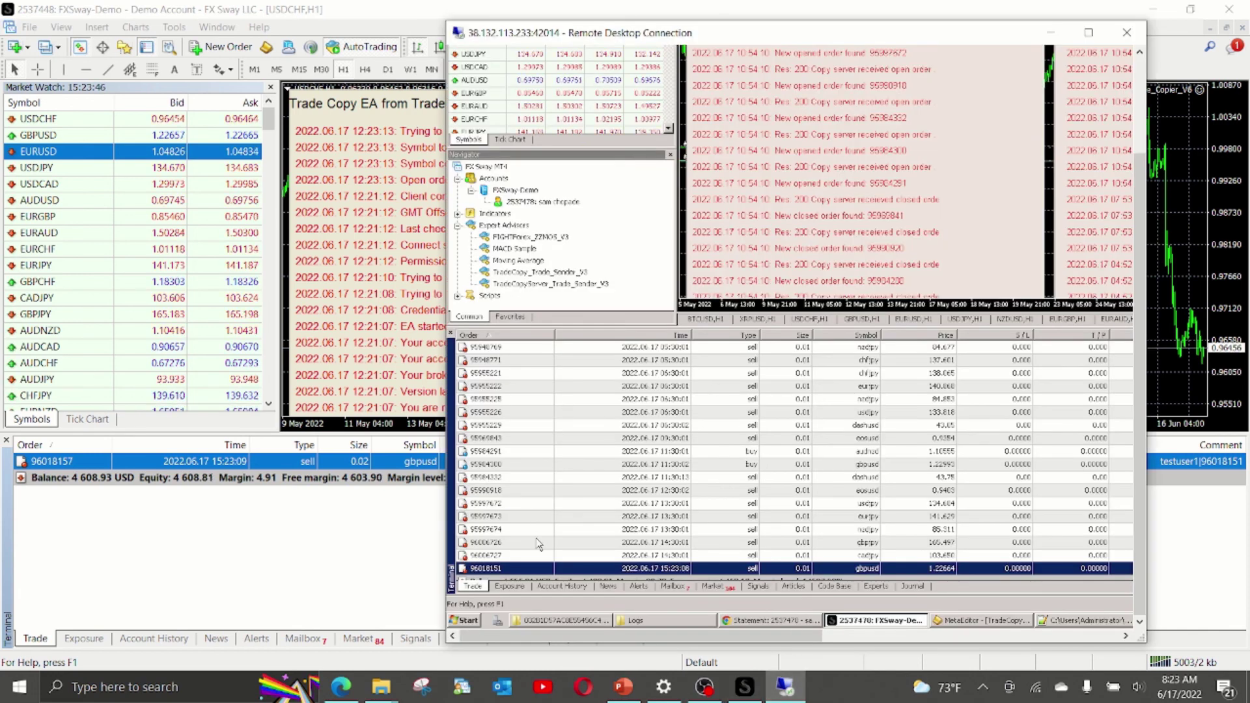
# Close the master's GBPUSD sell and verify the copied local trade closed at 0.06 profit.
pyautogui.doubleClick(520, 570)
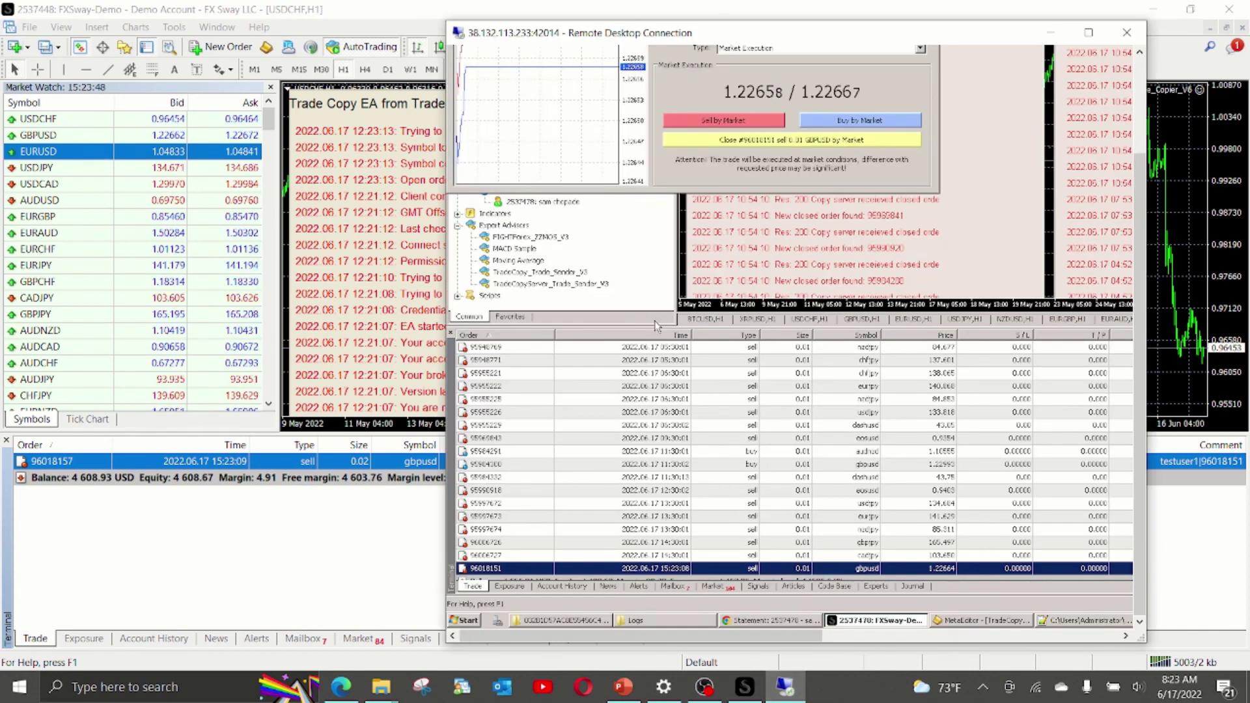
pyautogui.click(716, 140)
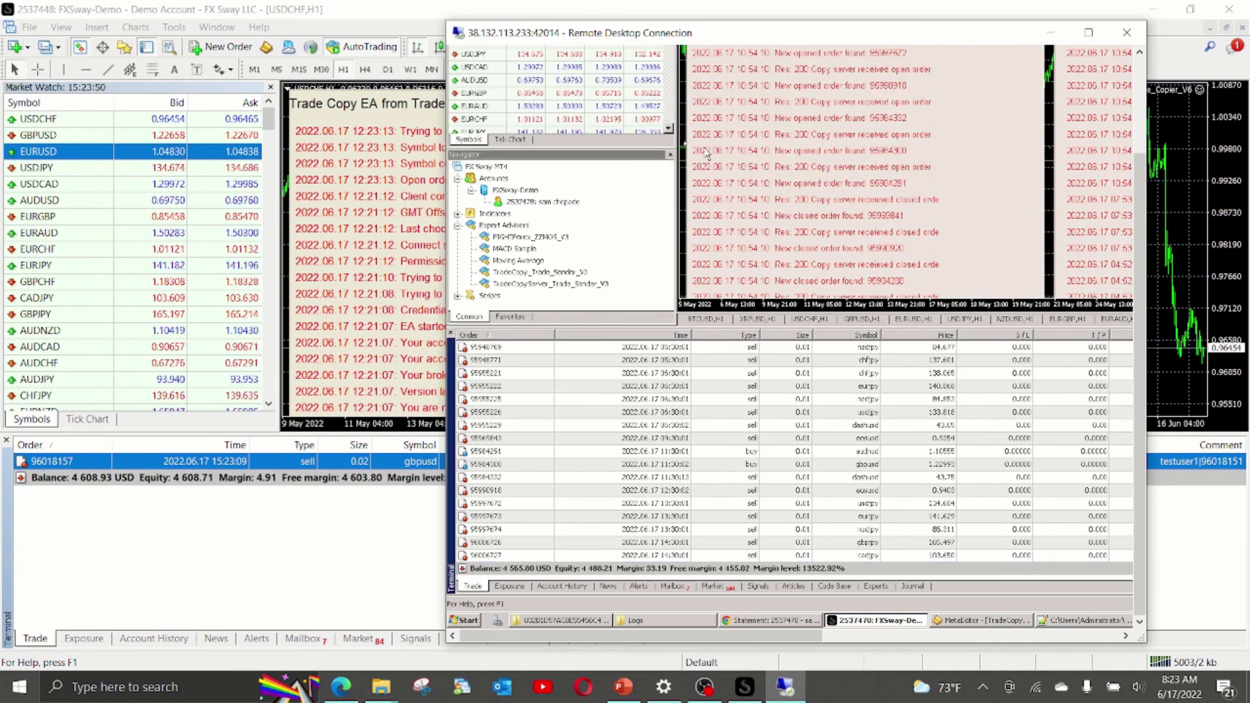
pyautogui.click(114, 464)
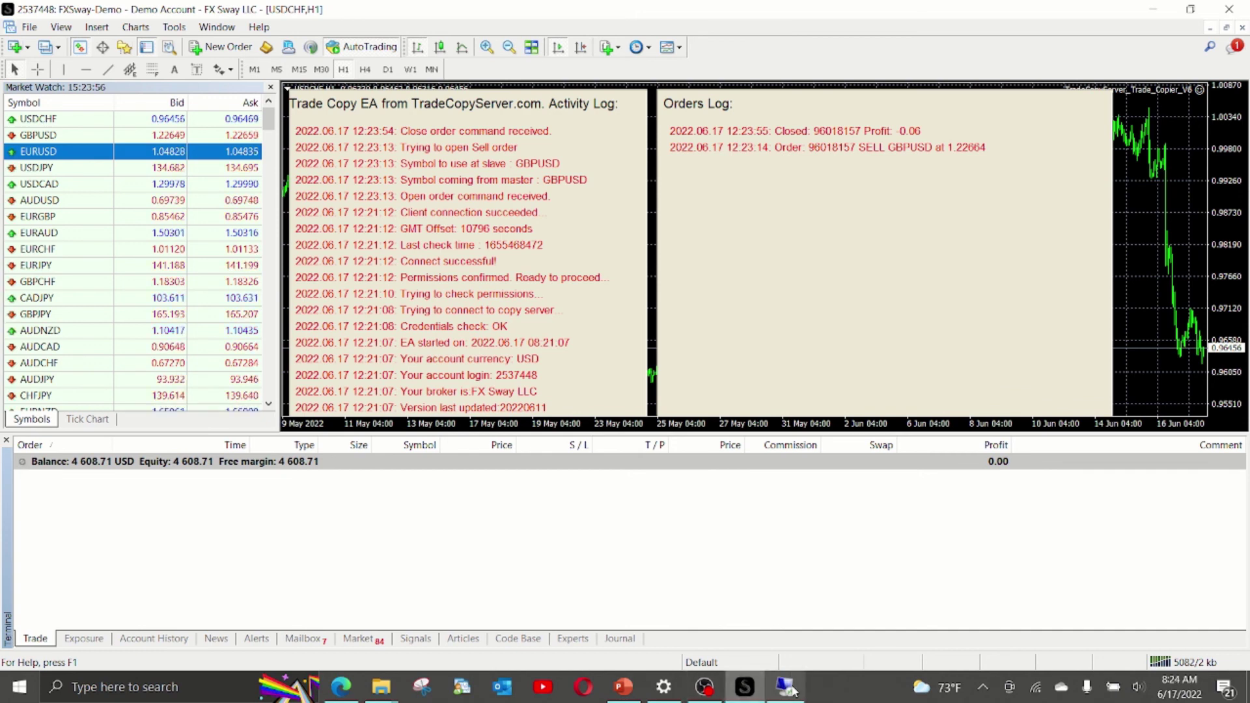
pyautogui.moveTo(795, 690)
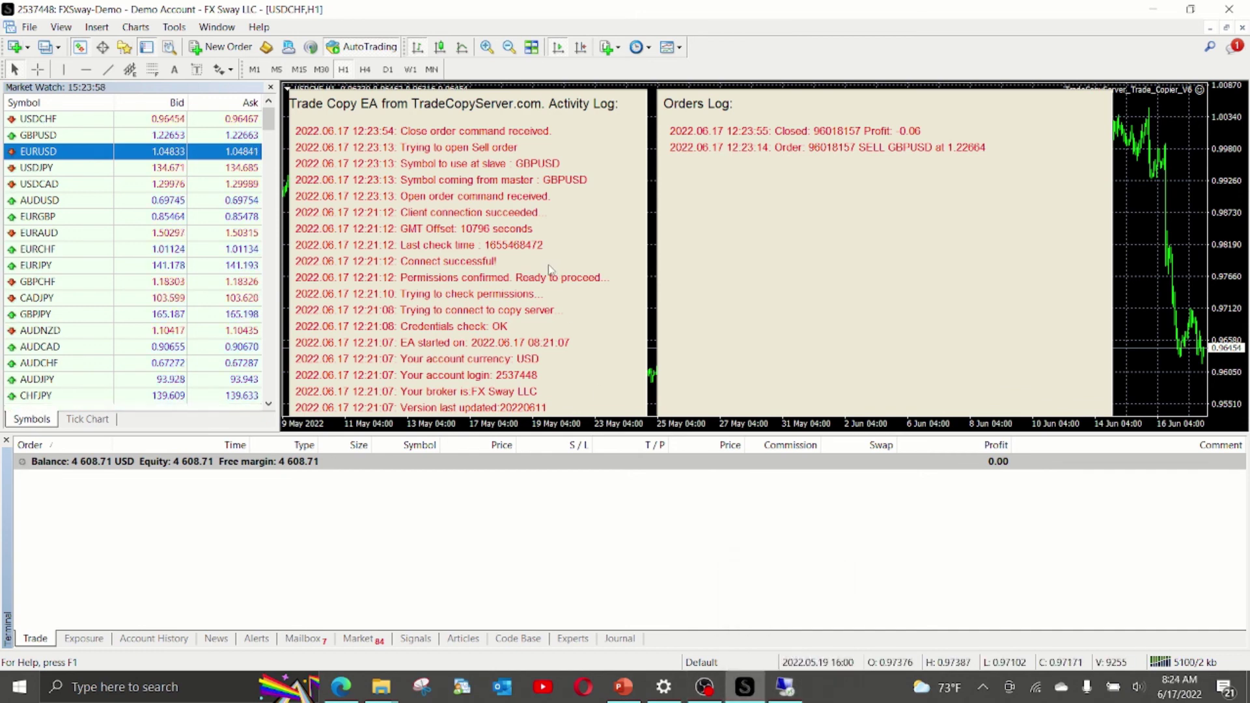